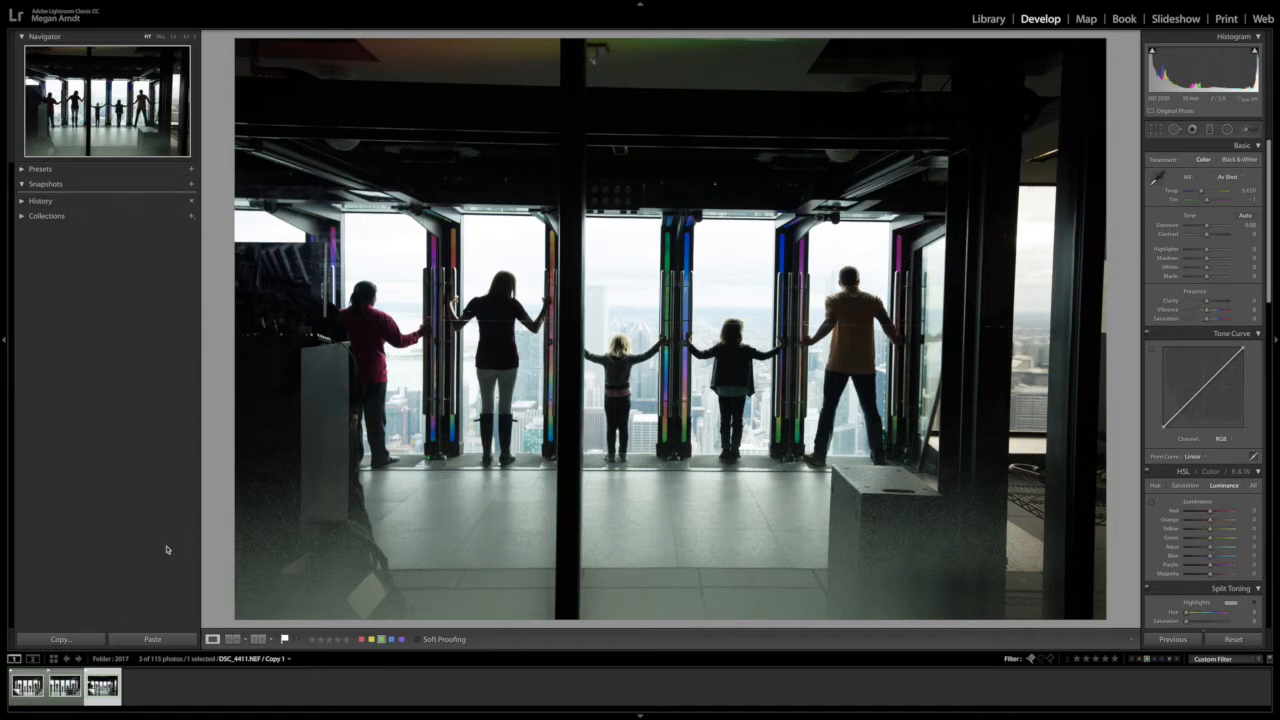
- Compare the finished black-and-white family photo with the unedited color copy of DSC_4411.NEF, ending on the unedited copy
click(30, 699)
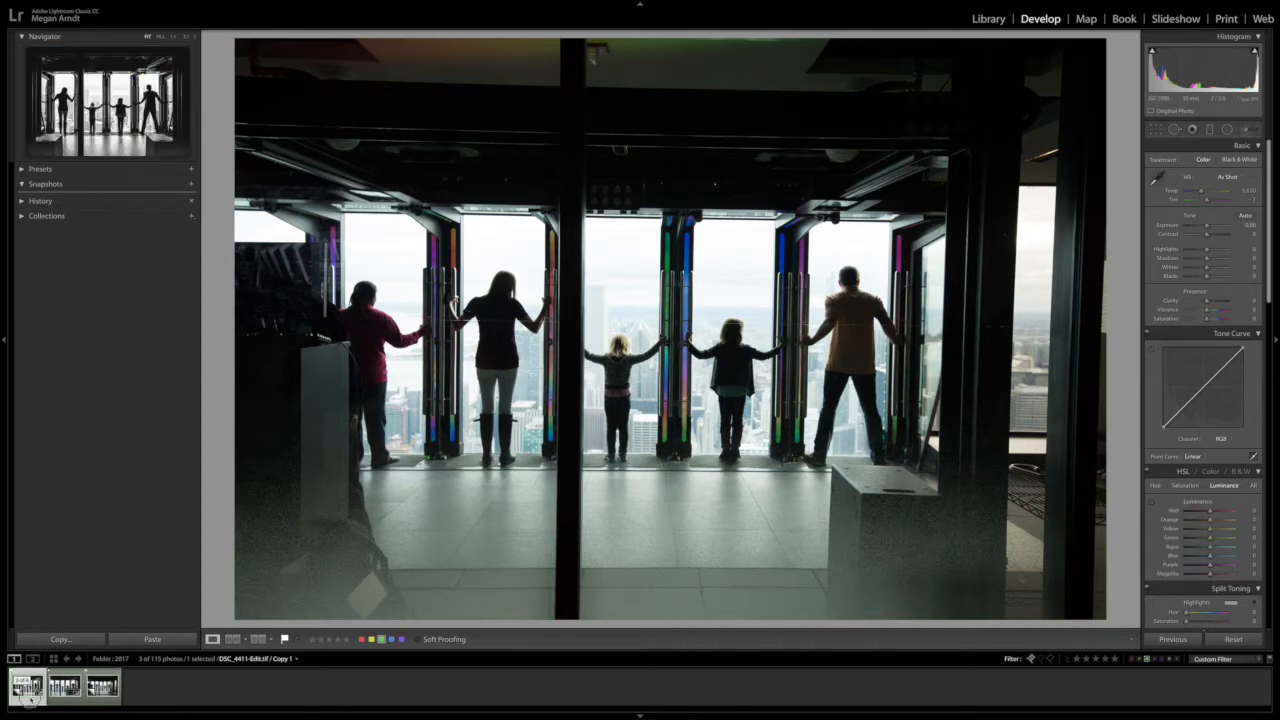
click(91, 699)
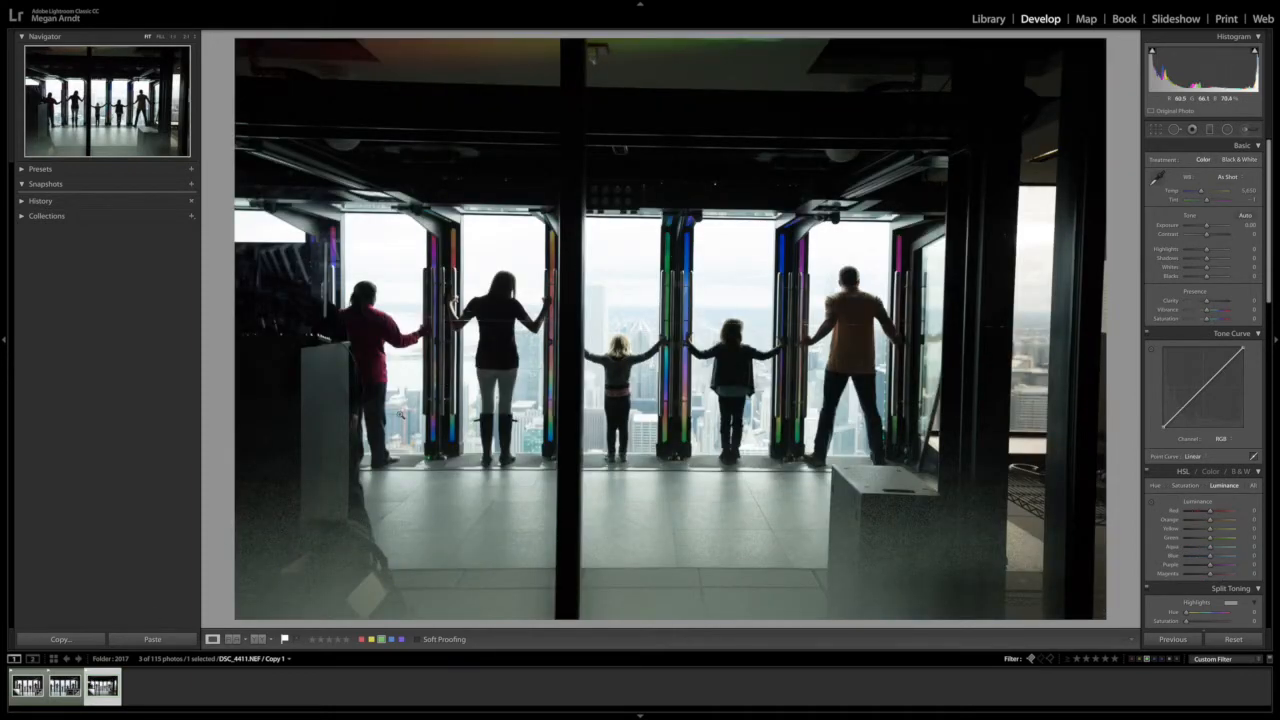
click(27, 686)
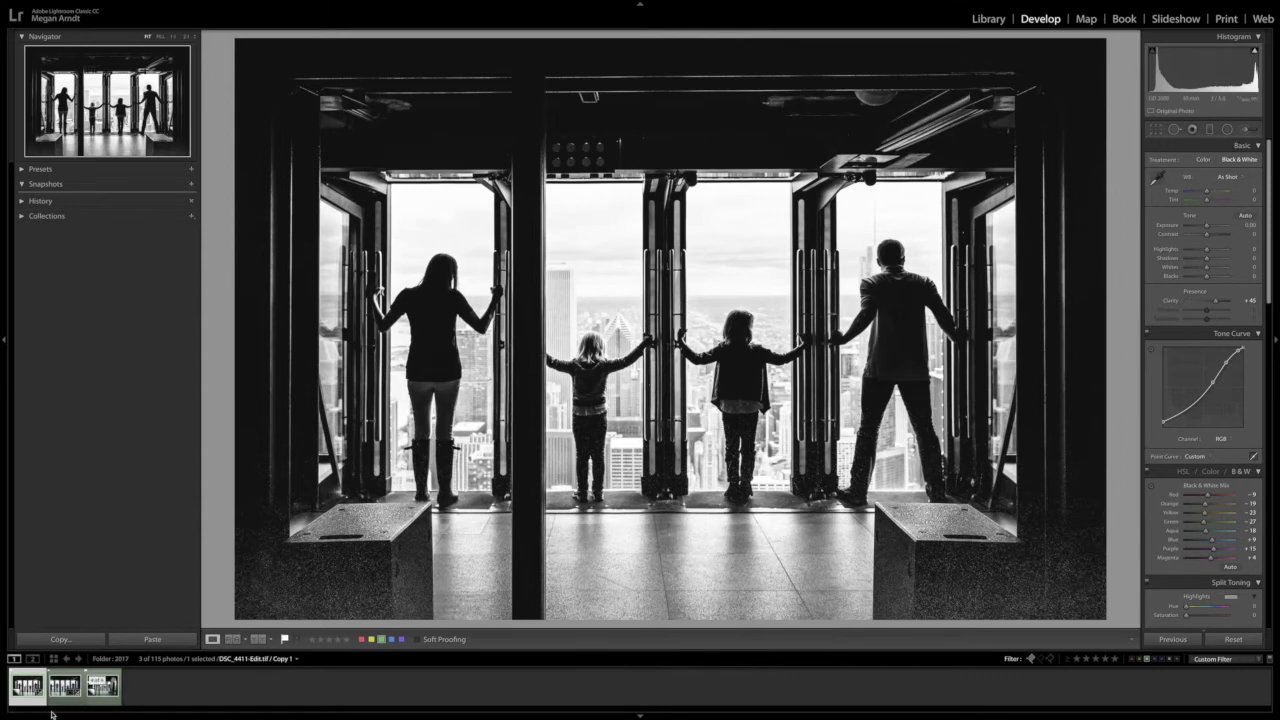
click(95, 700)
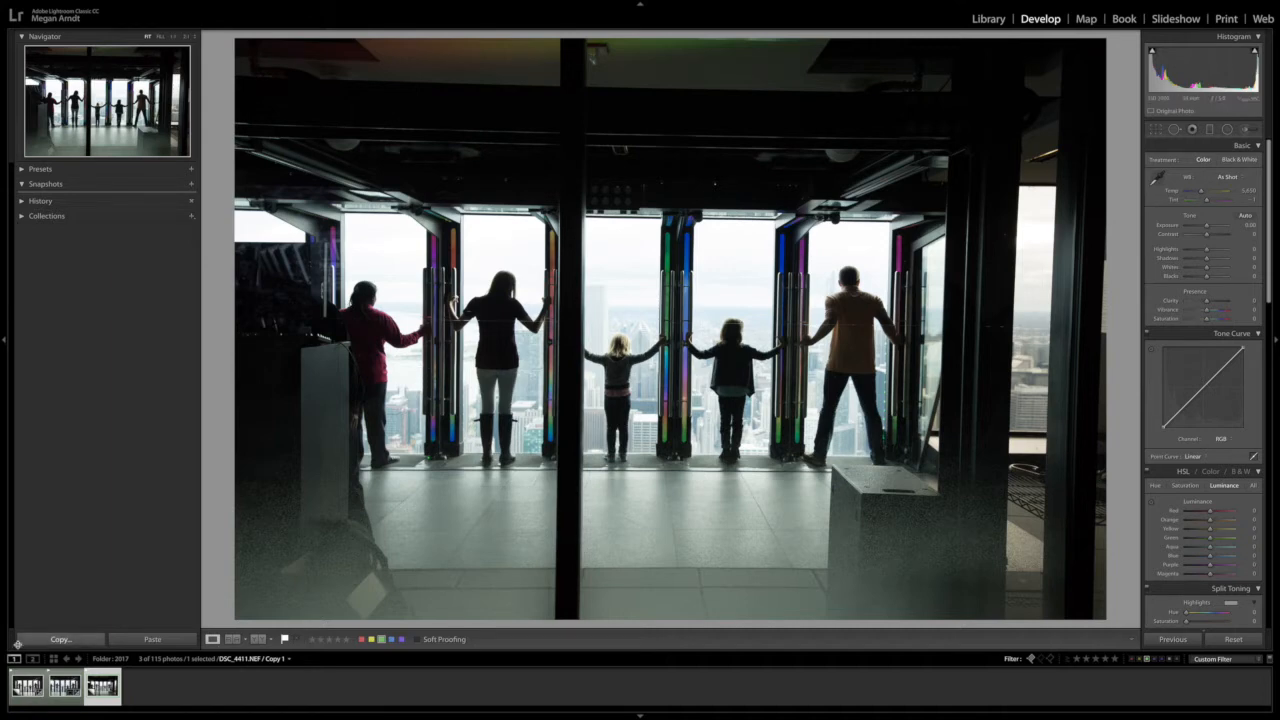
click(24, 686)
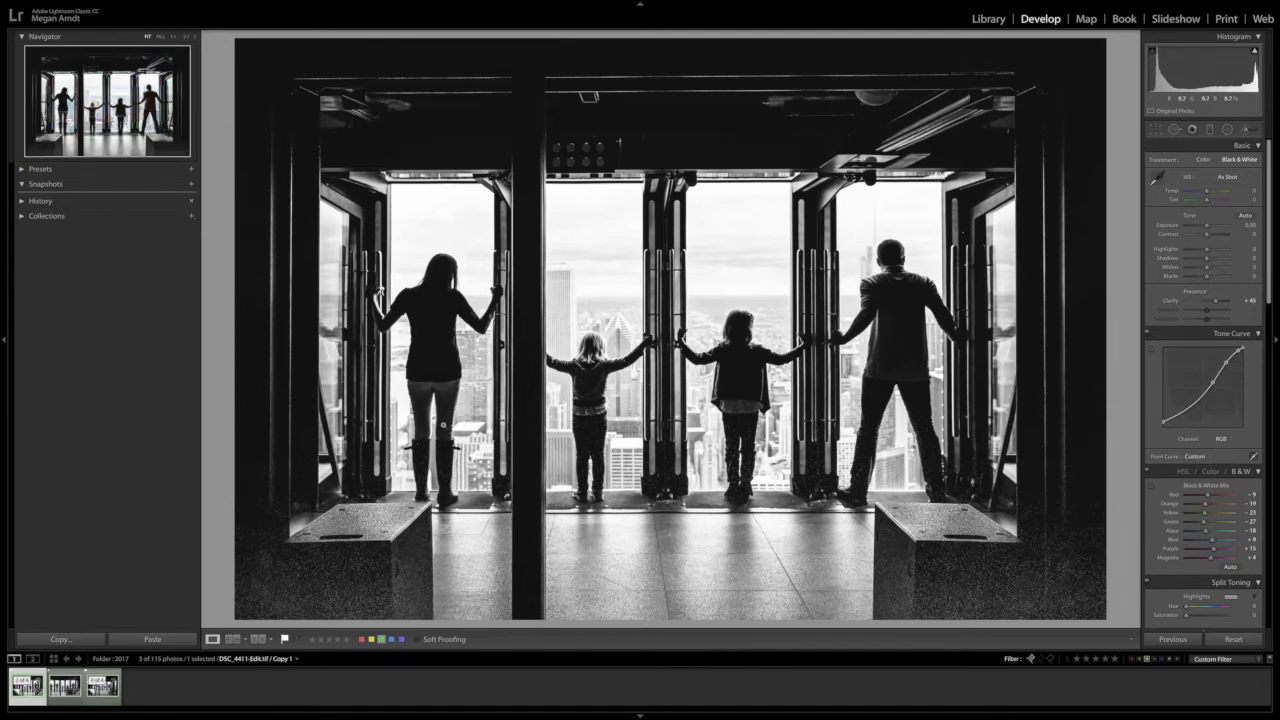
click(97, 688)
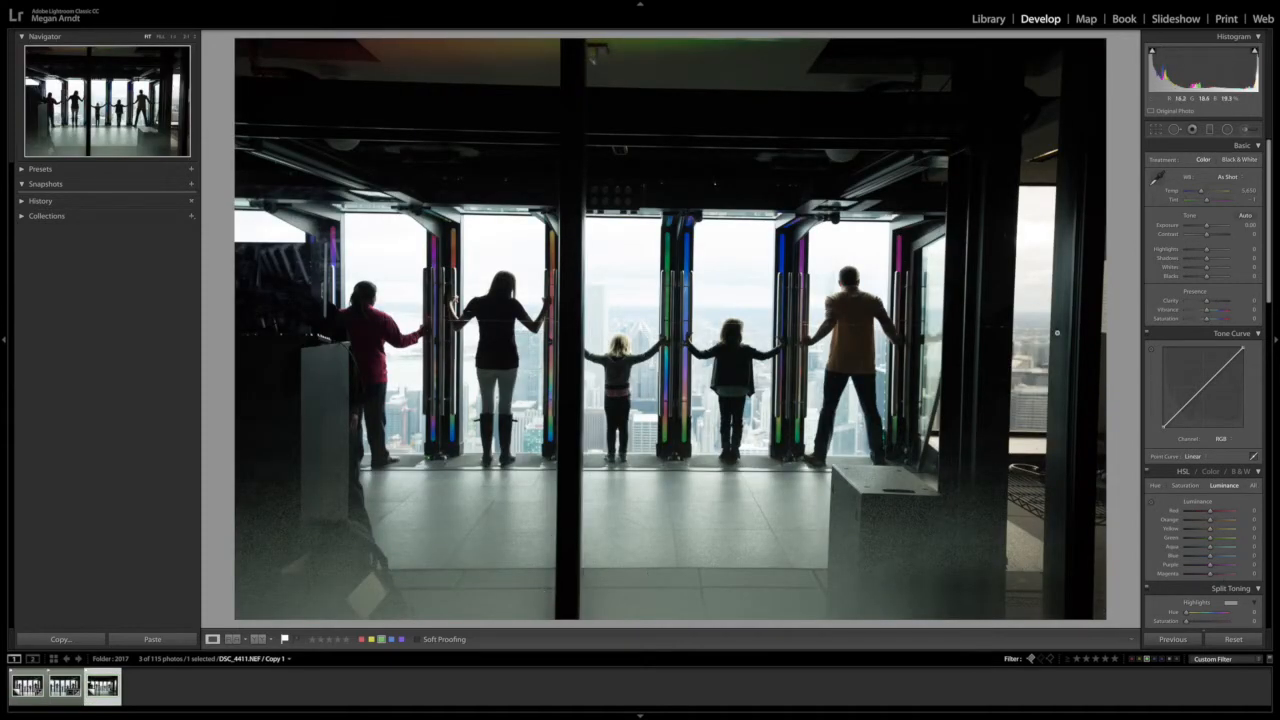
- Turn on chromatic aberration removal and lens profile corrections for the color photo
scroll(1192, 425, down, 8)
scroll(1192, 425, down, 3)
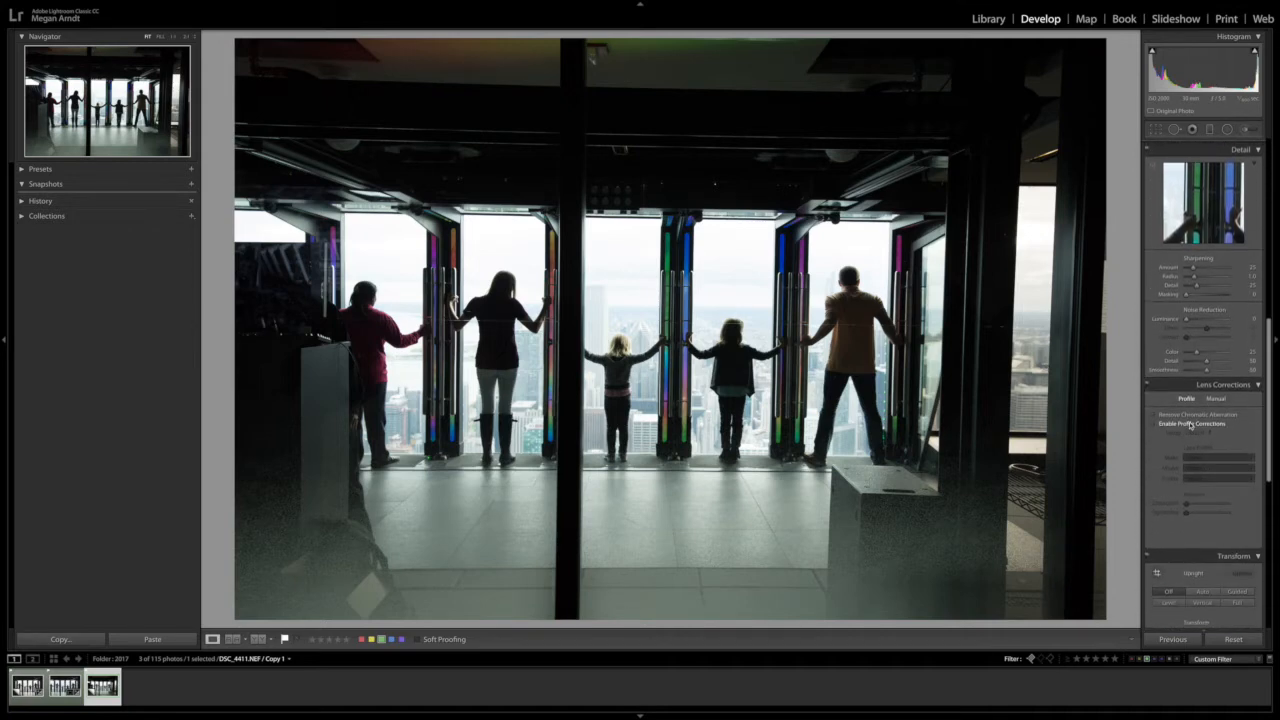
click(1183, 416)
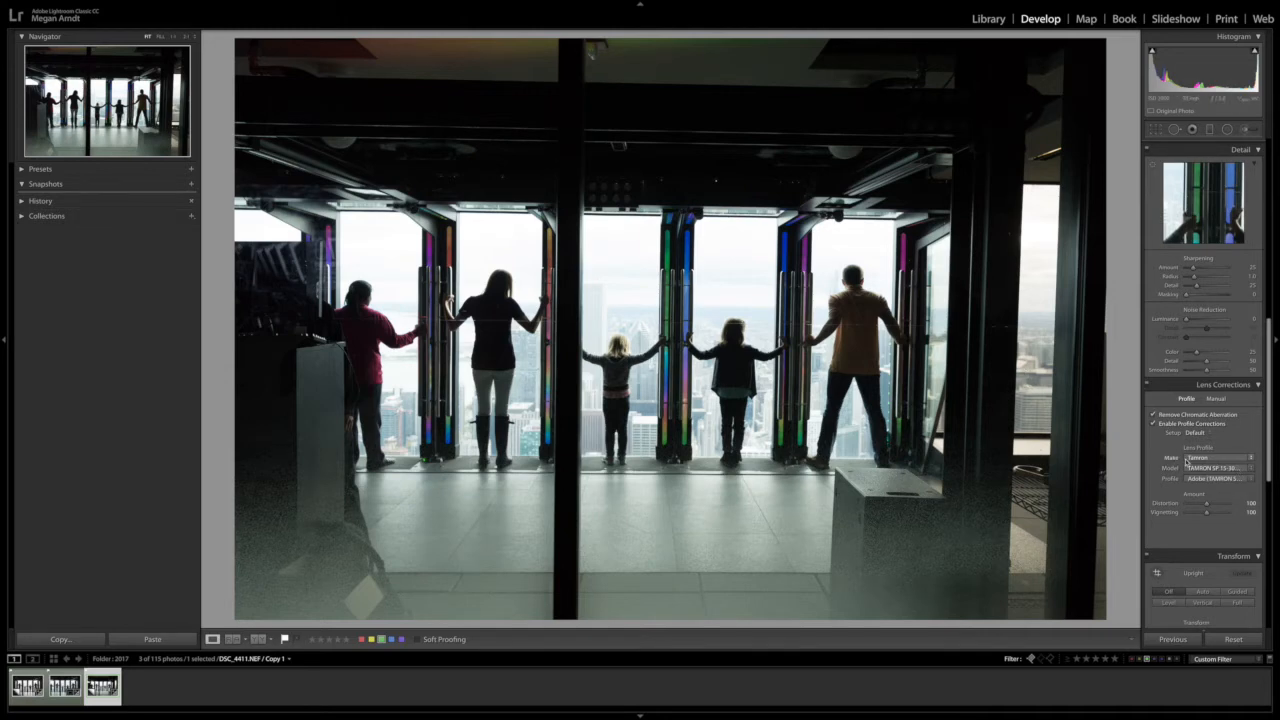
- Straighten the photo's perspective with Upright, trying Auto and settling on Full
scroll(1186, 458, down, 4)
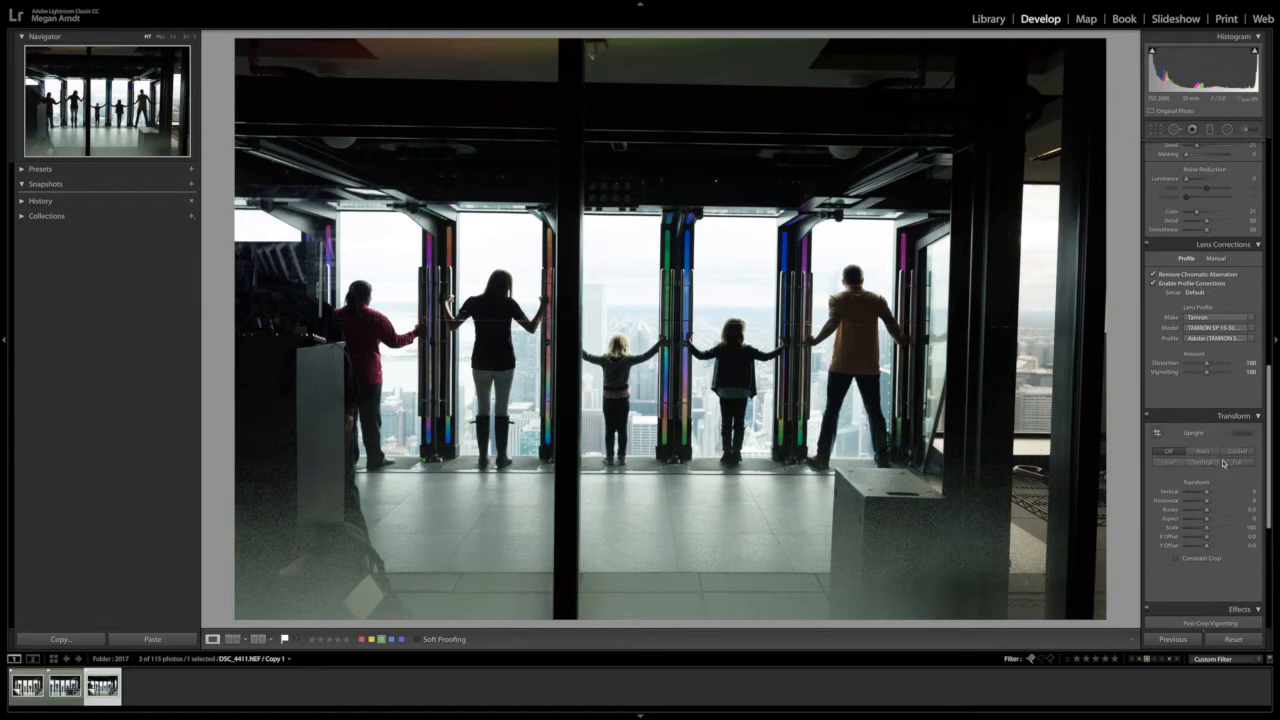
click(1210, 452)
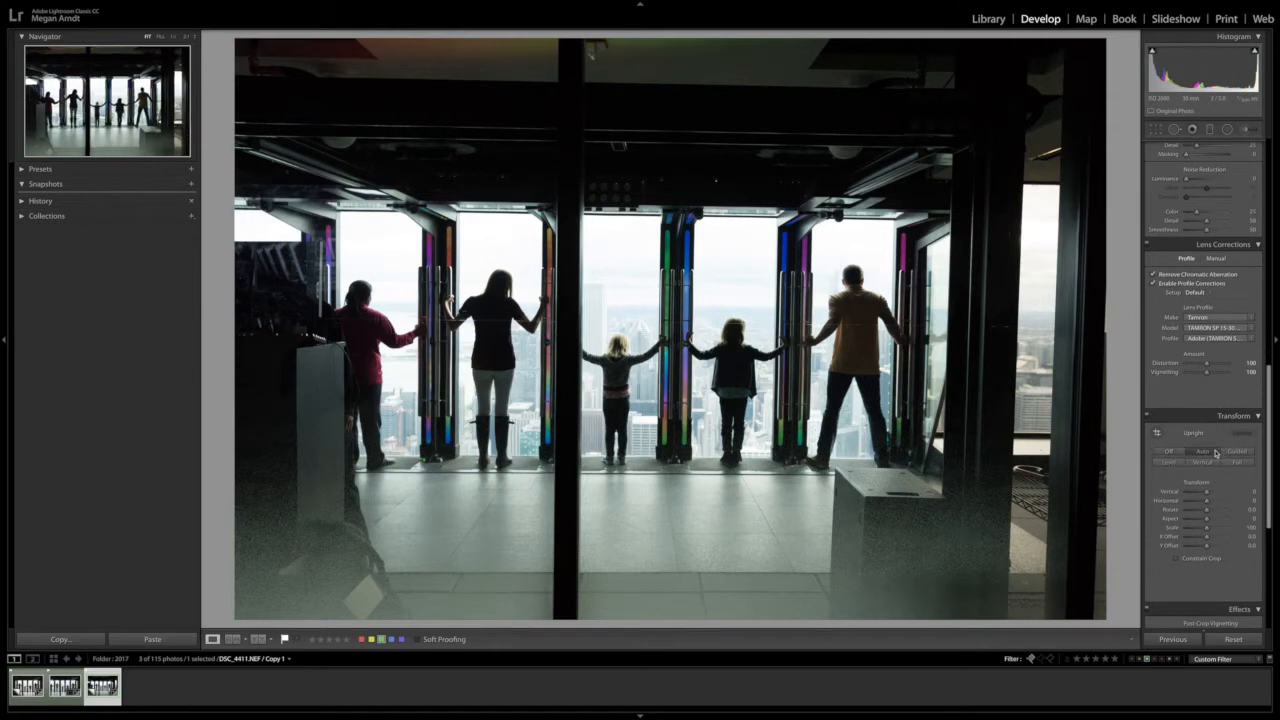
drag(1207, 492, 1208, 493)
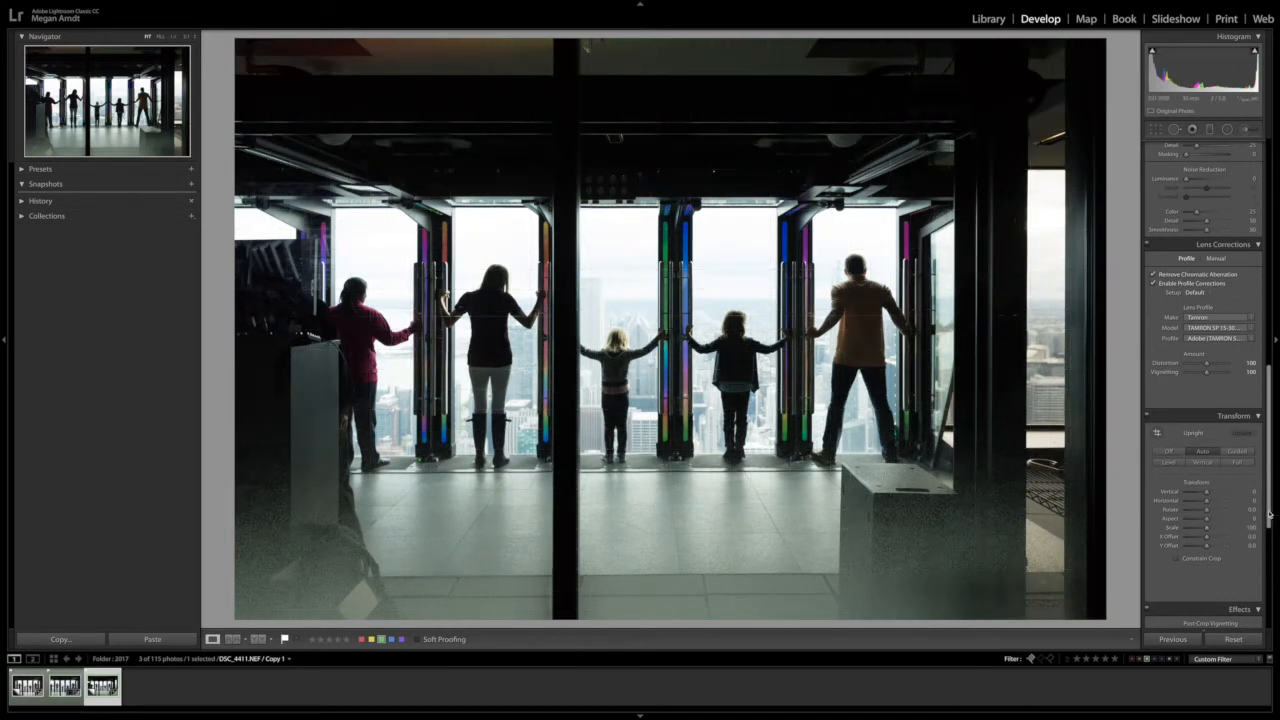
click(1240, 463)
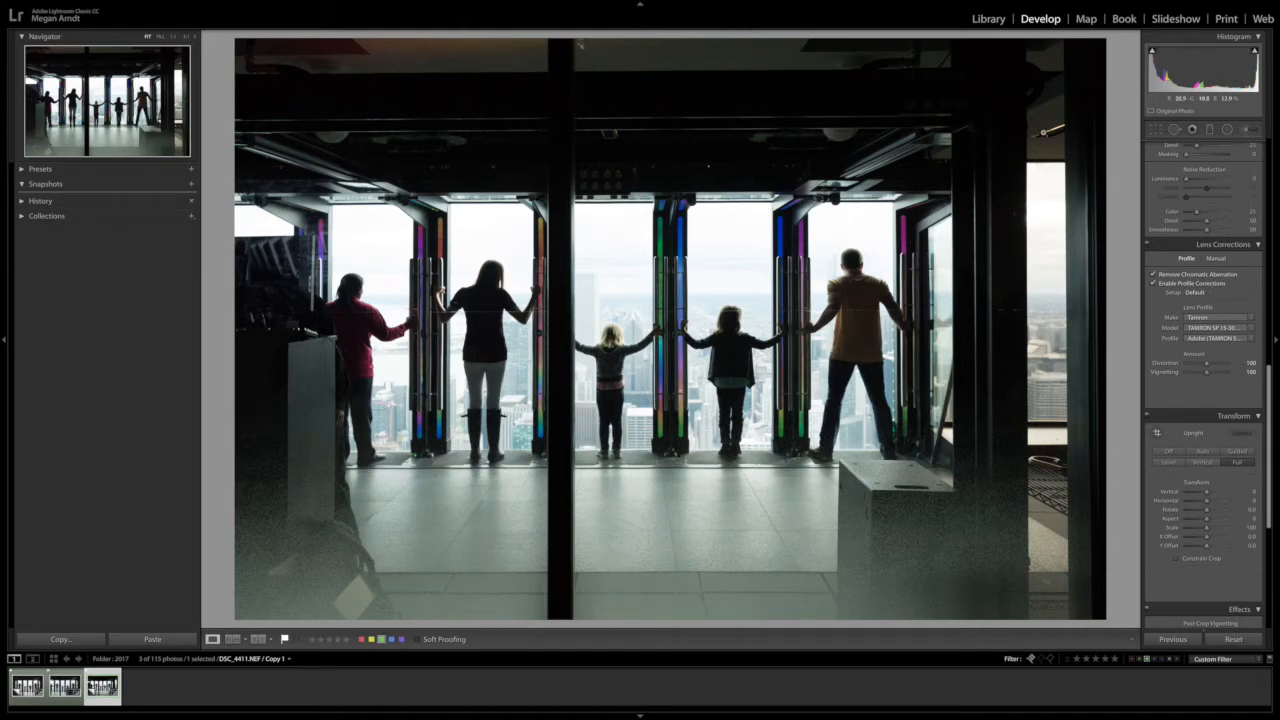
- Crop the photo at its original aspect ratio to a tighter frame around the five people at the windows
click(1156, 130)
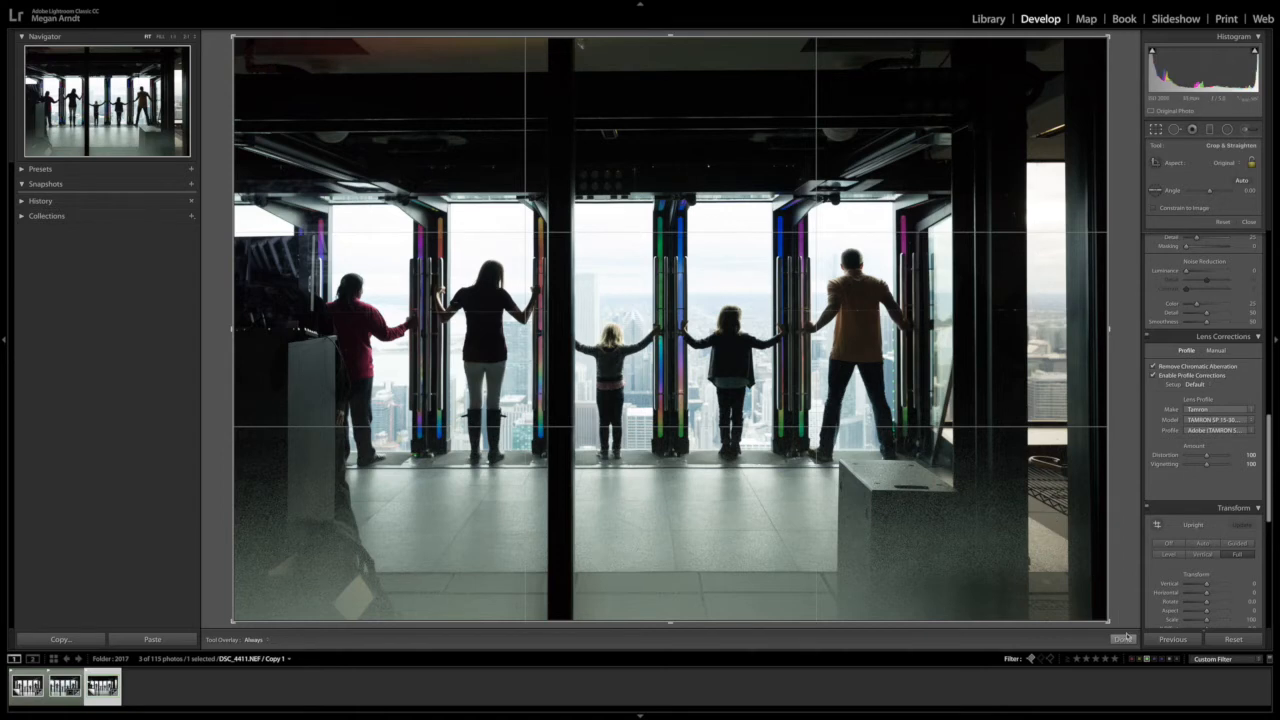
drag(1109, 622, 1018, 605)
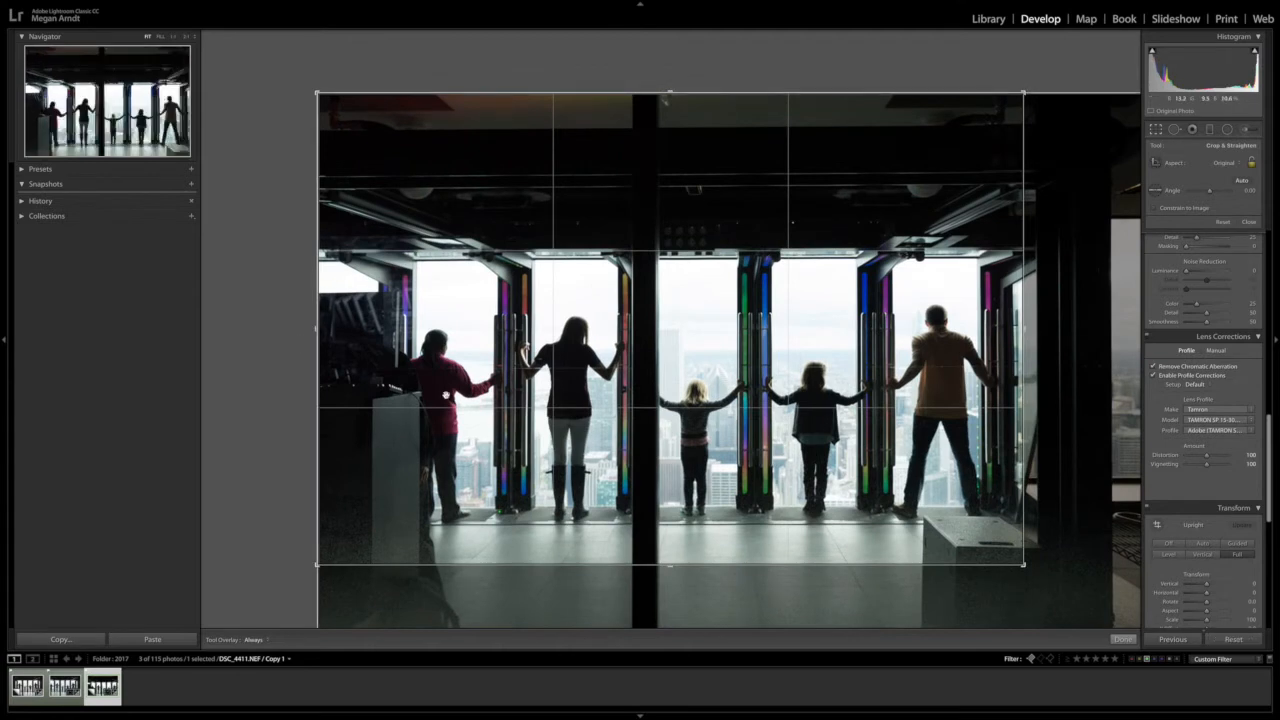
drag(758, 474, 678, 458)
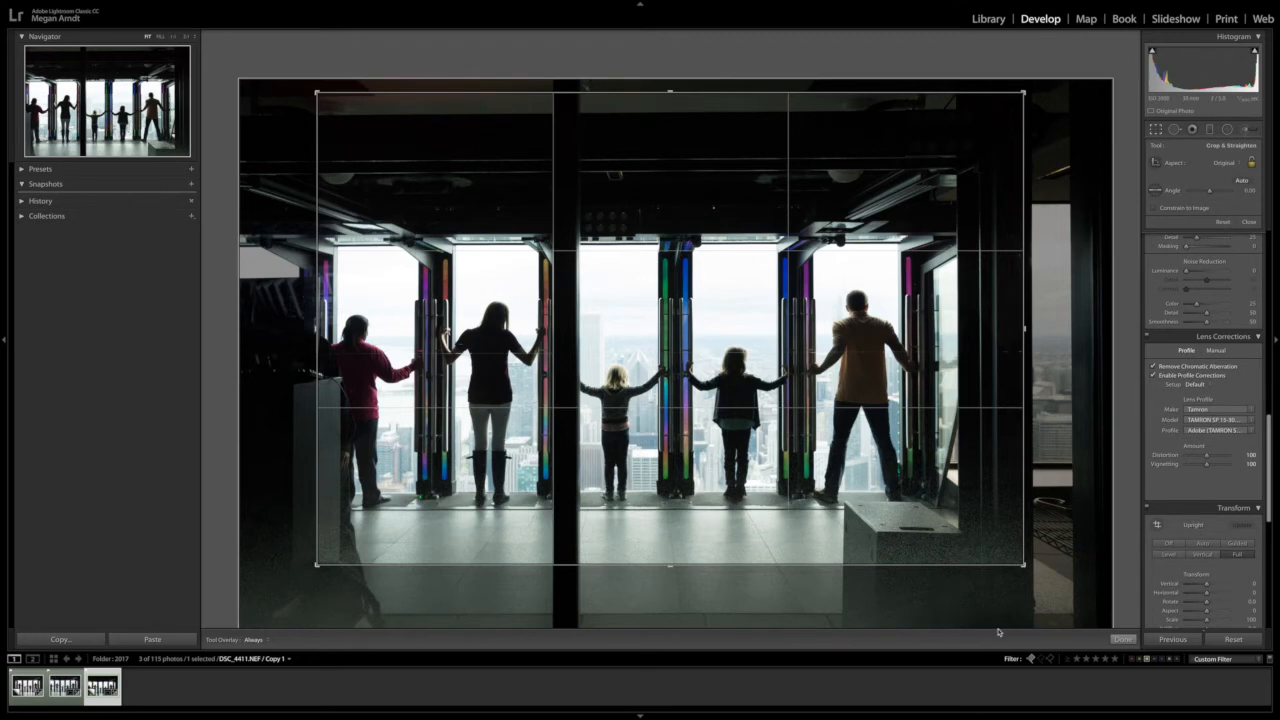
drag(1021, 567, 1023, 565)
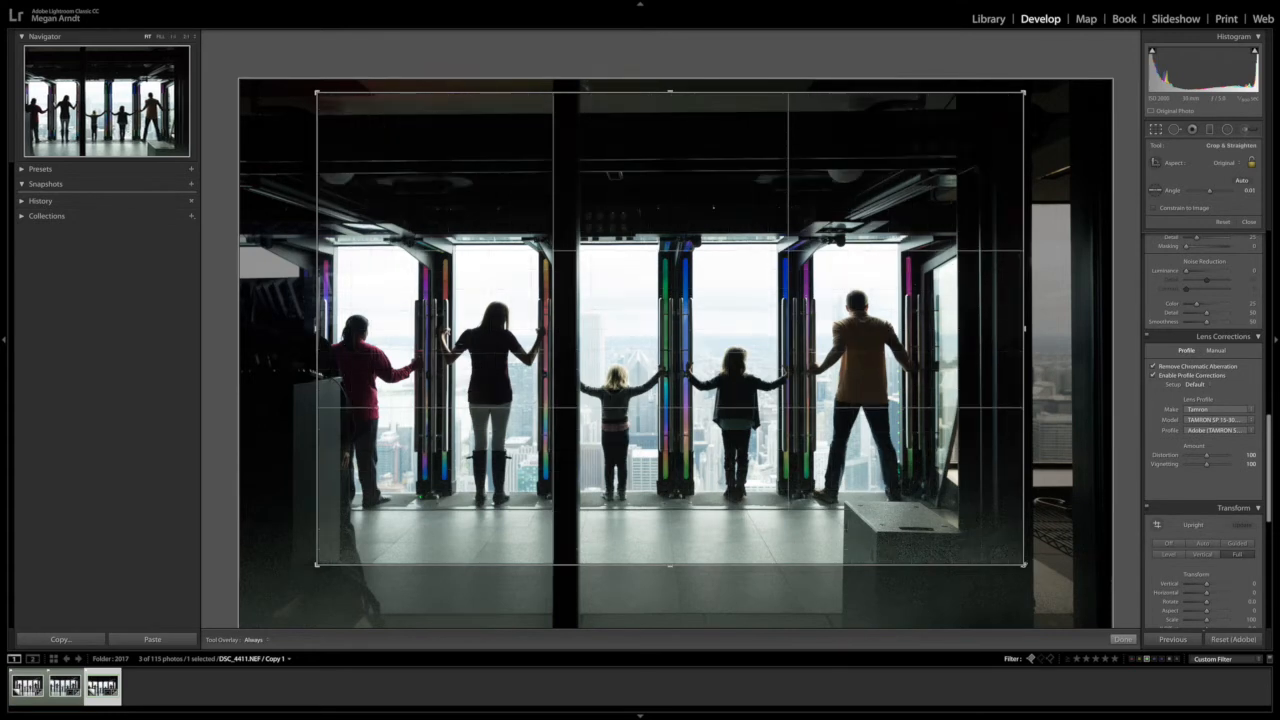
key(ctrl+z)
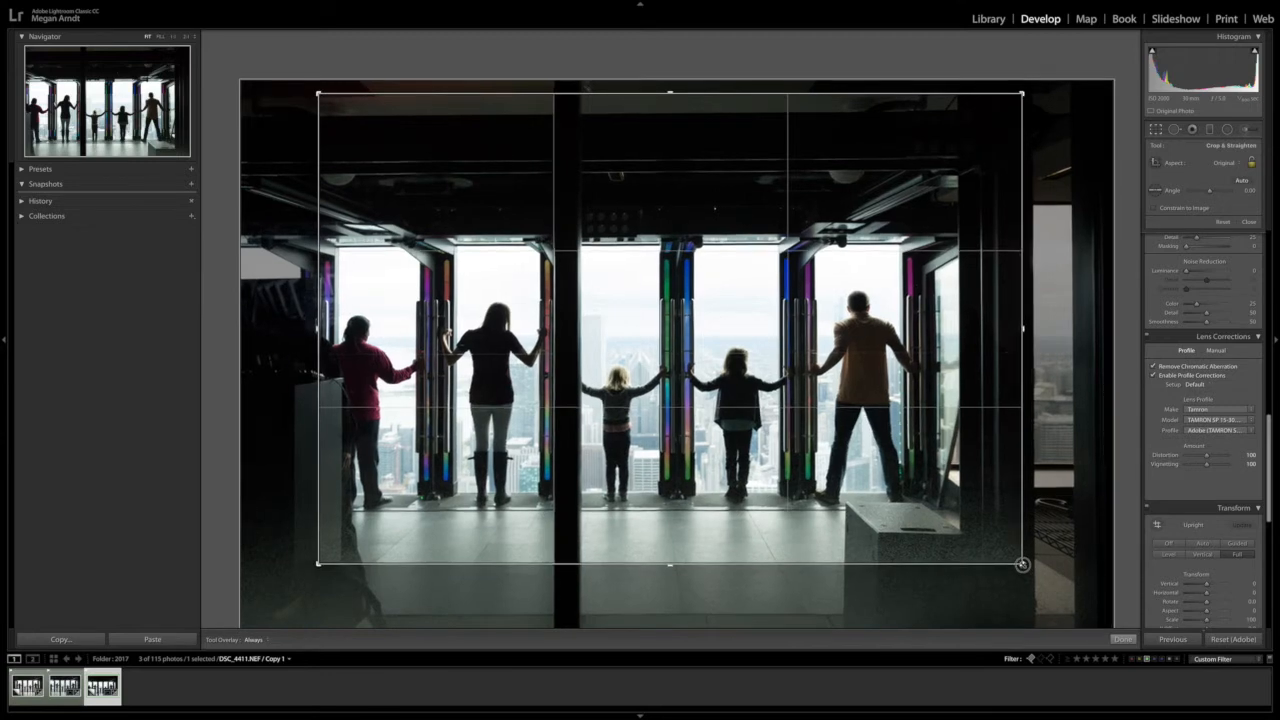
drag(860, 380, 854, 365)
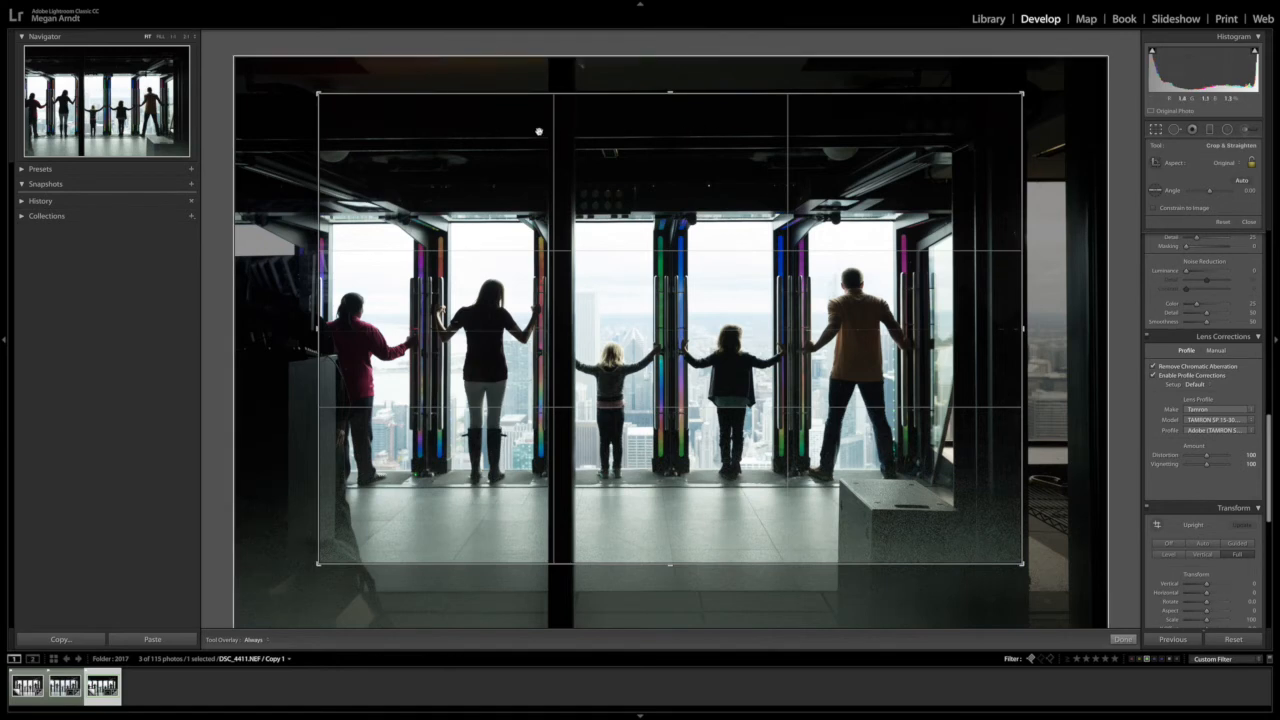
key(Return)
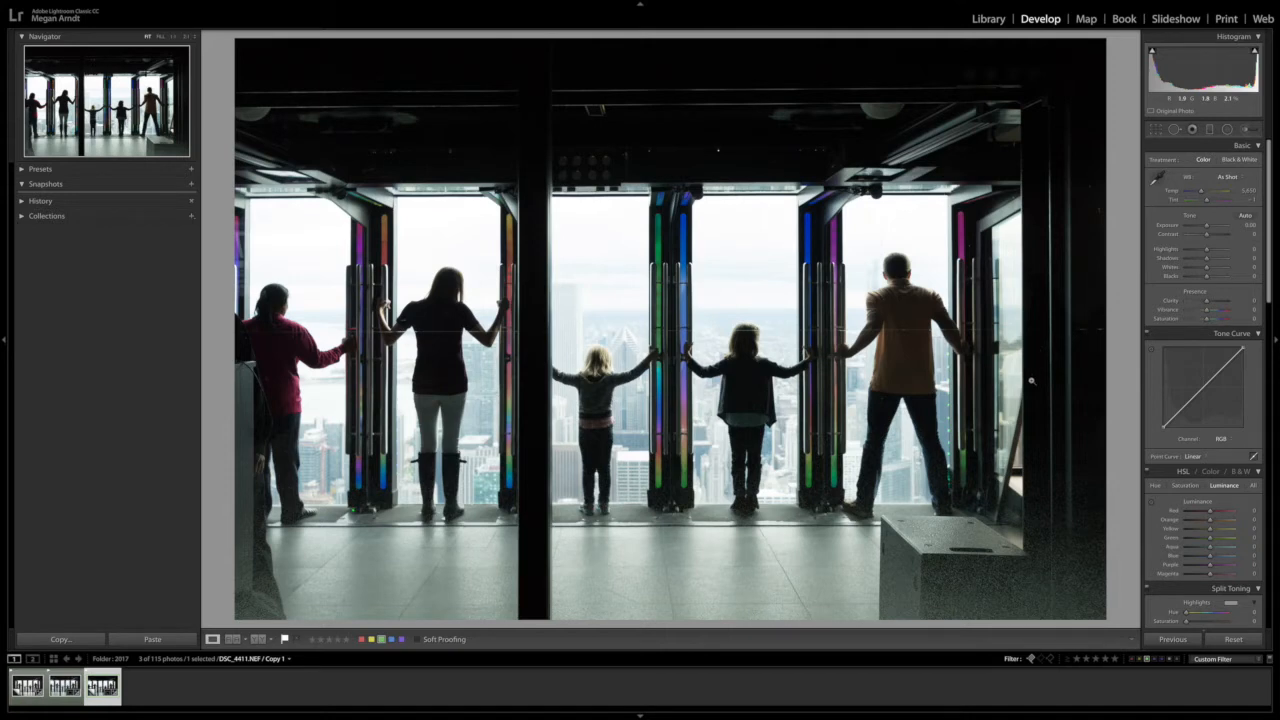
- Set the photo's contrast to +6 and its highlights to -34
click(1246, 238)
key(Up)
drag(1207, 251, 1201, 251)
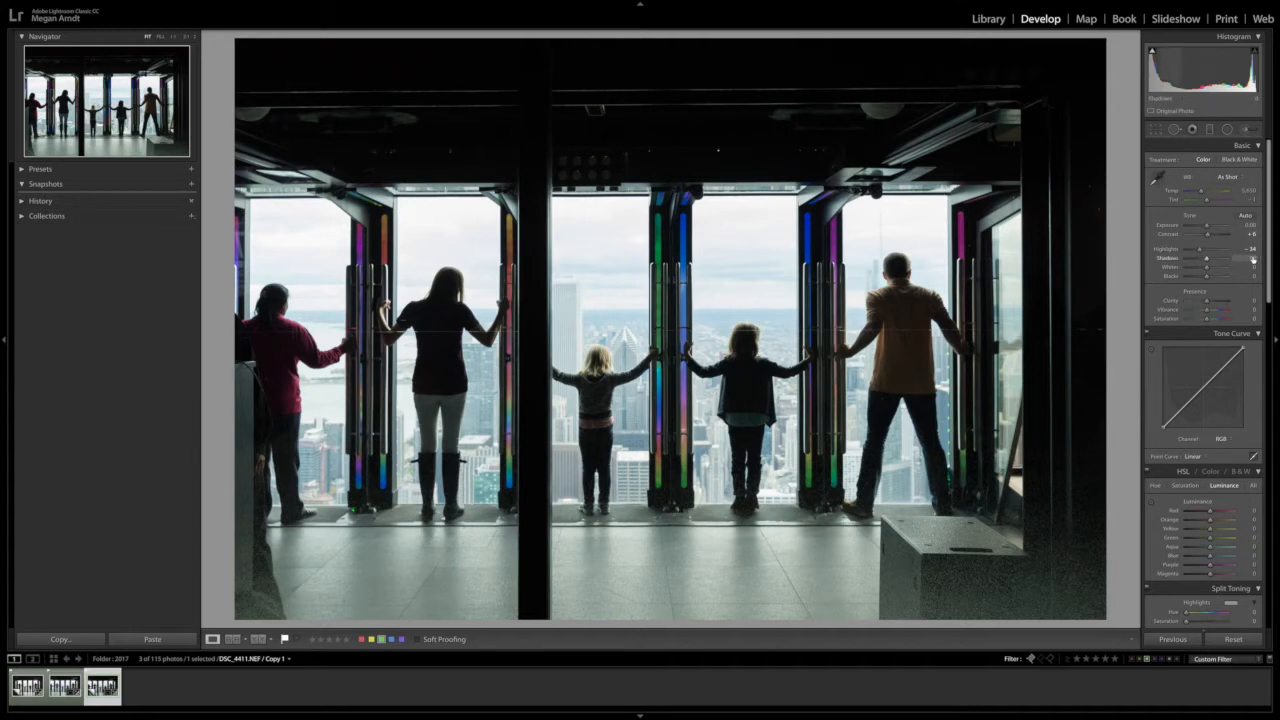
- Raise the shadows to +33 and the clarity to +20
drag(1206, 259, 1208, 259)
drag(1208, 259, 1210, 260)
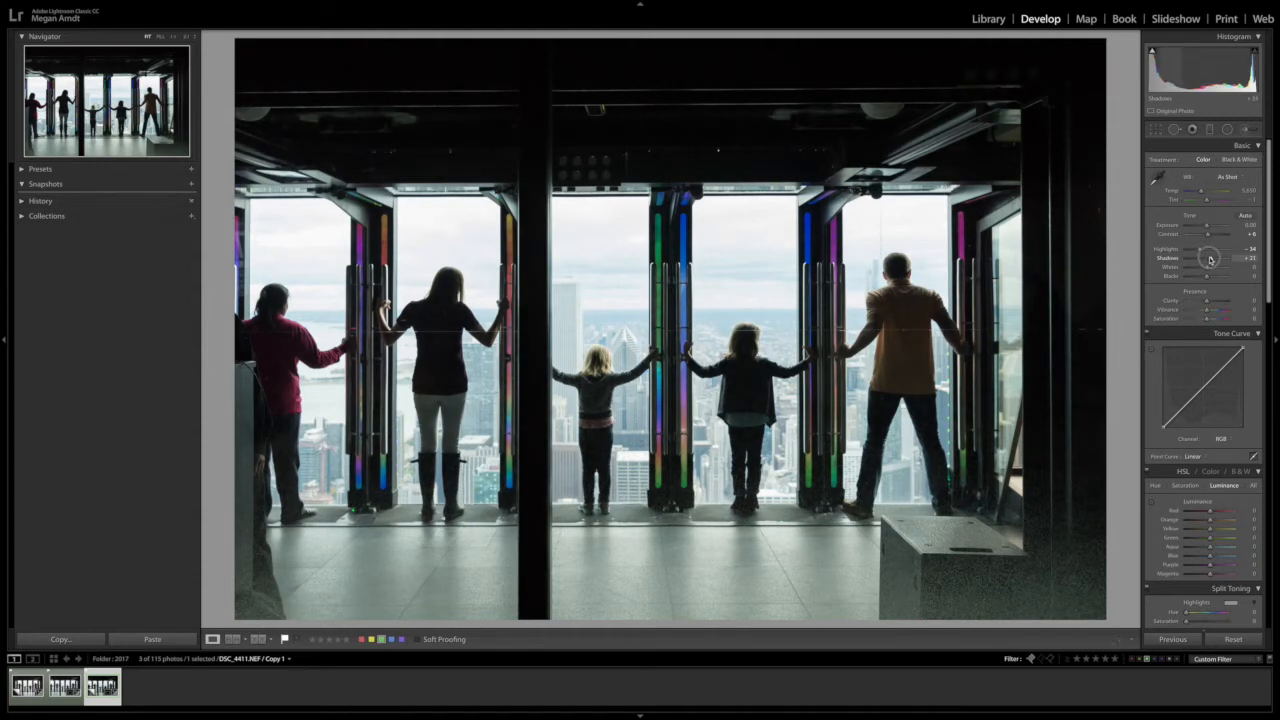
drag(1211, 260, 1212, 260)
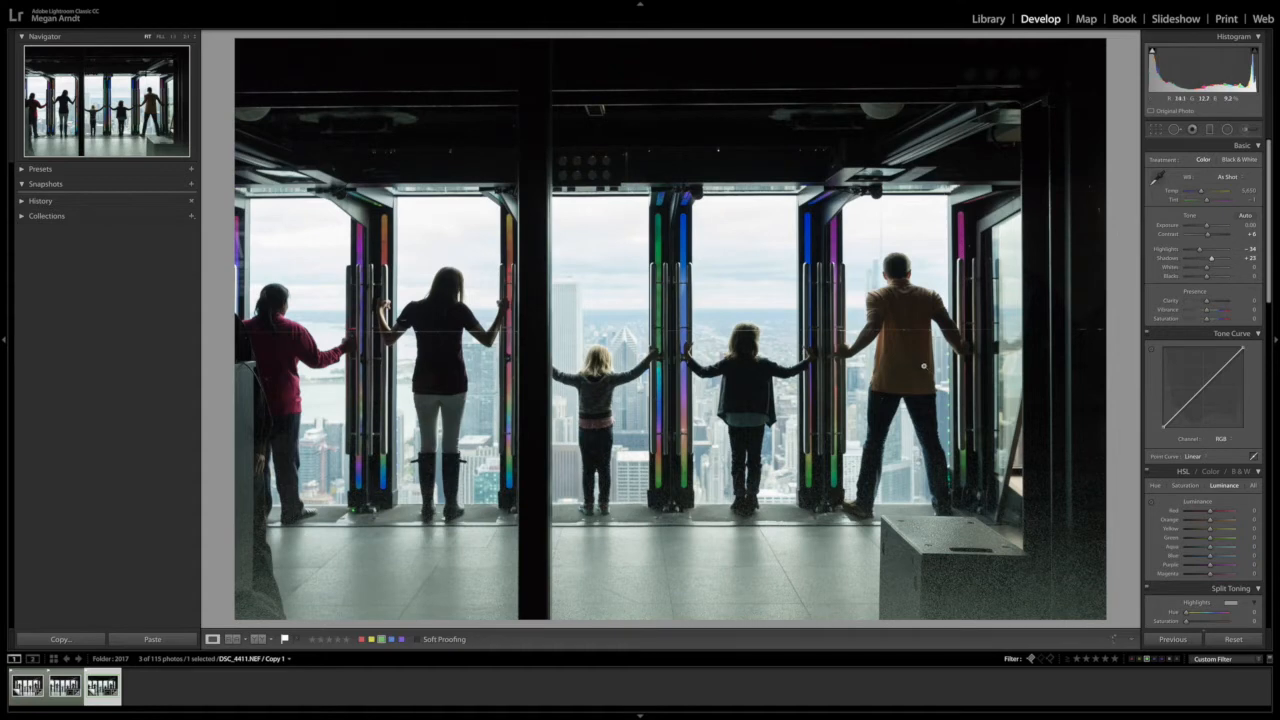
drag(1210, 260, 1213, 260)
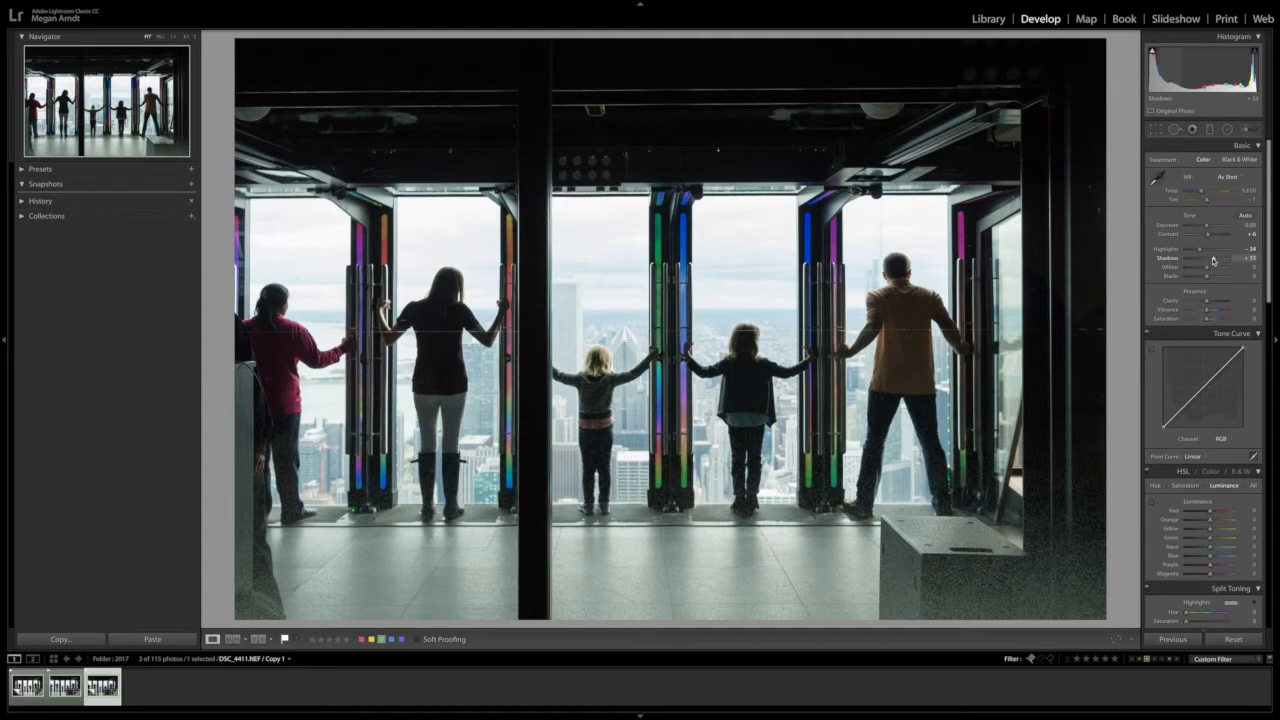
drag(1206, 301, 1211, 302)
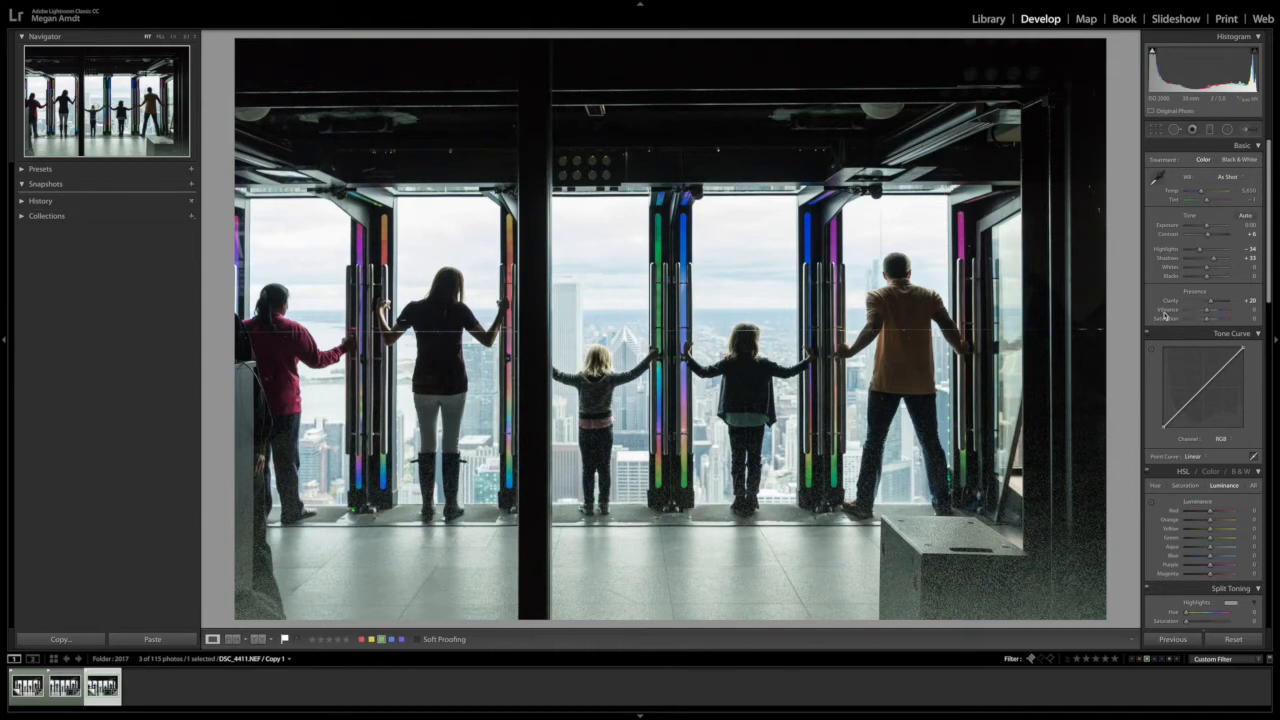
- Inspect the people up close and set sharpening to amount 40, radius 1.5 and masking 70
scroll(1205, 430, down, 3)
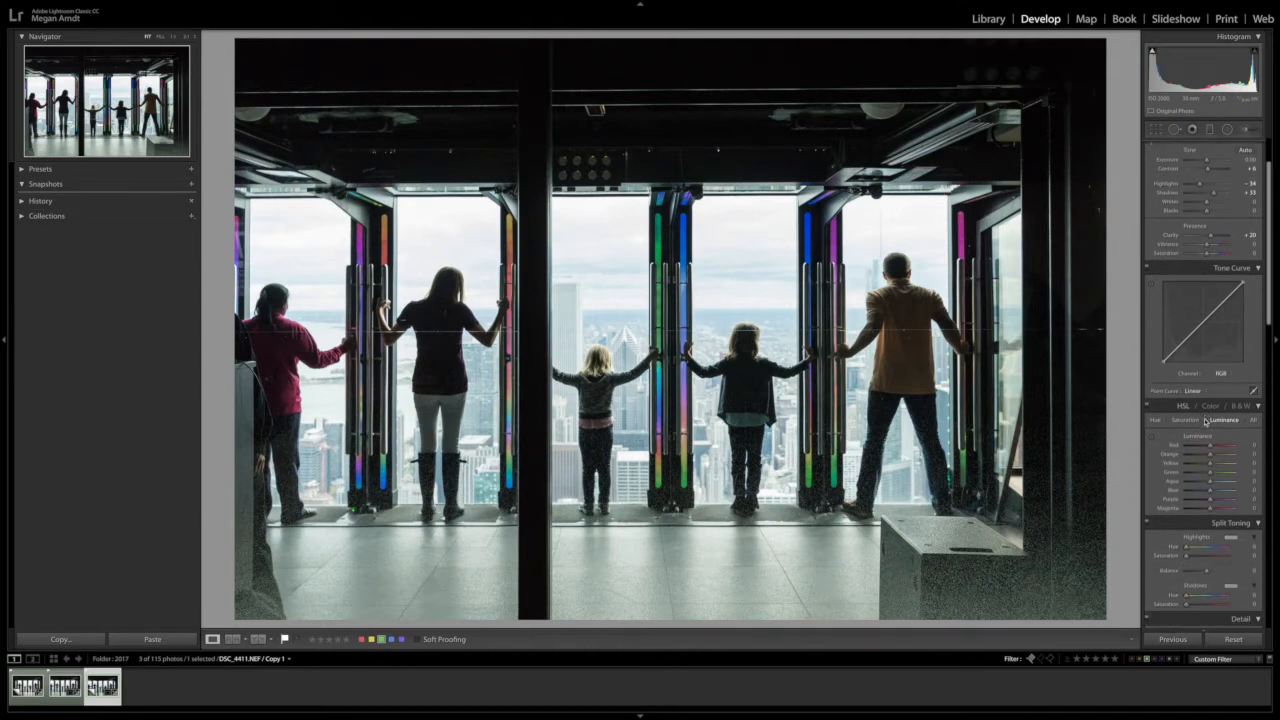
scroll(1205, 421, down, 3)
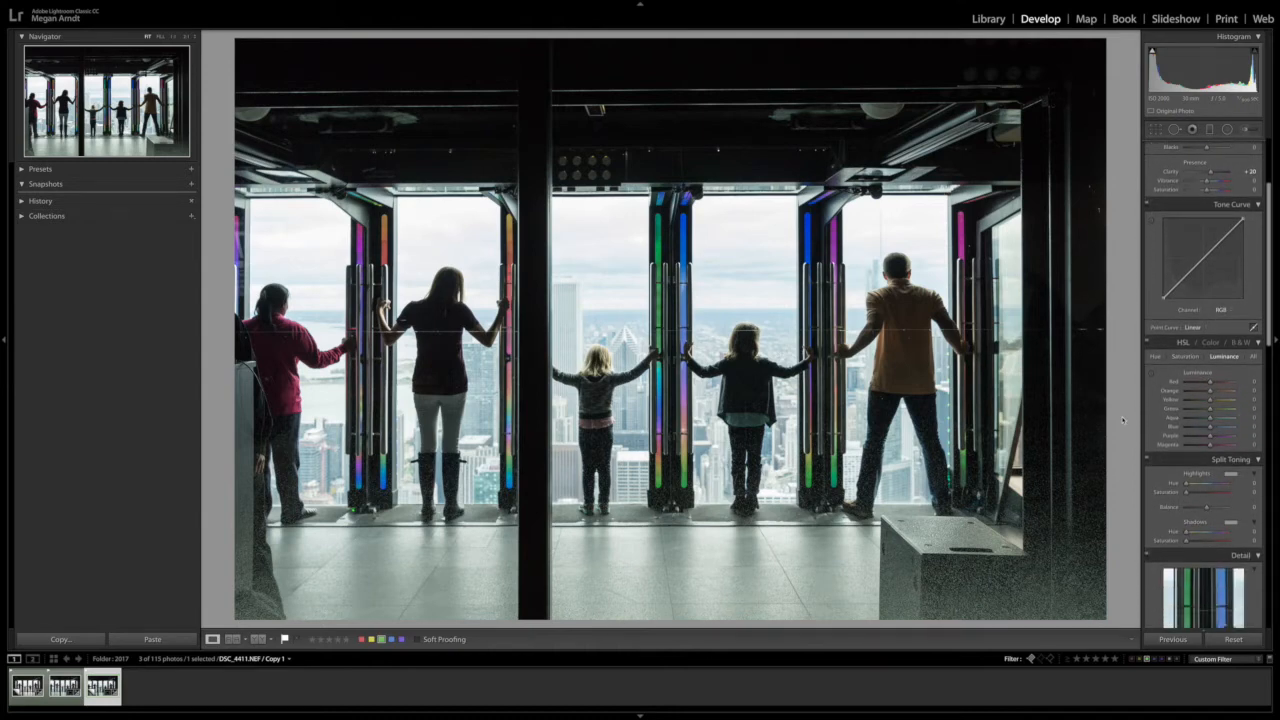
click(594, 346)
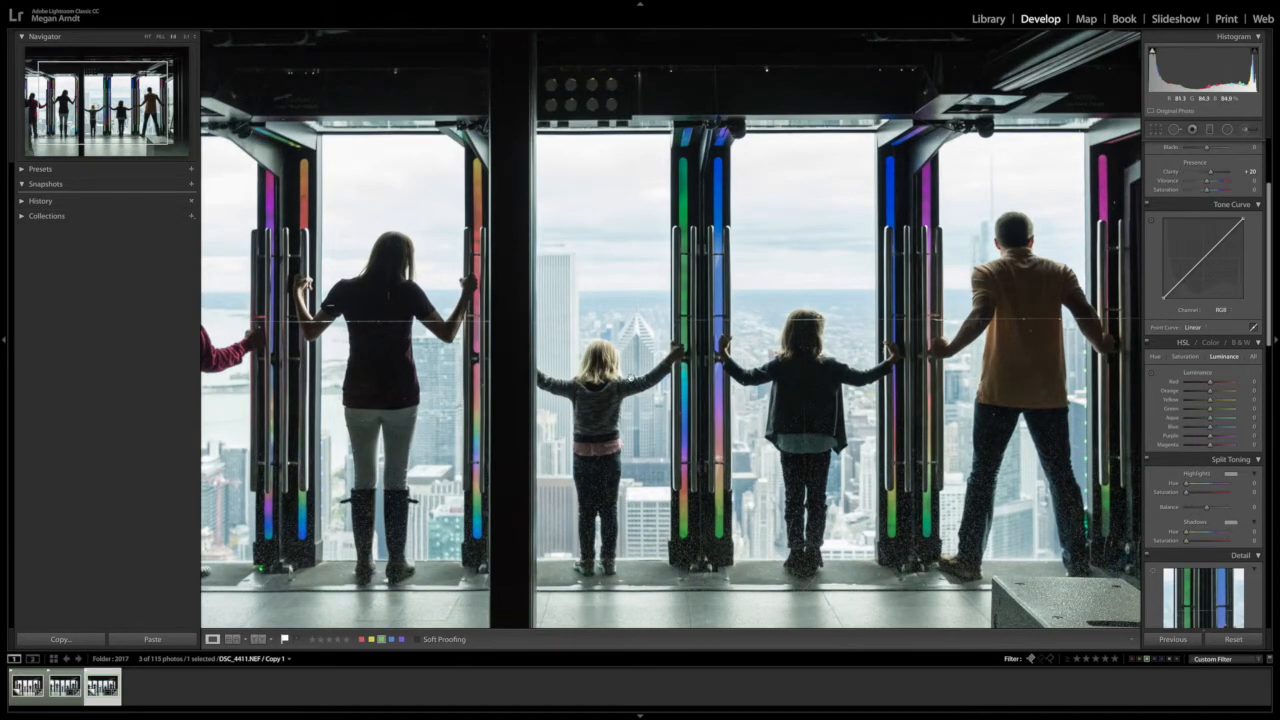
click(632, 378)
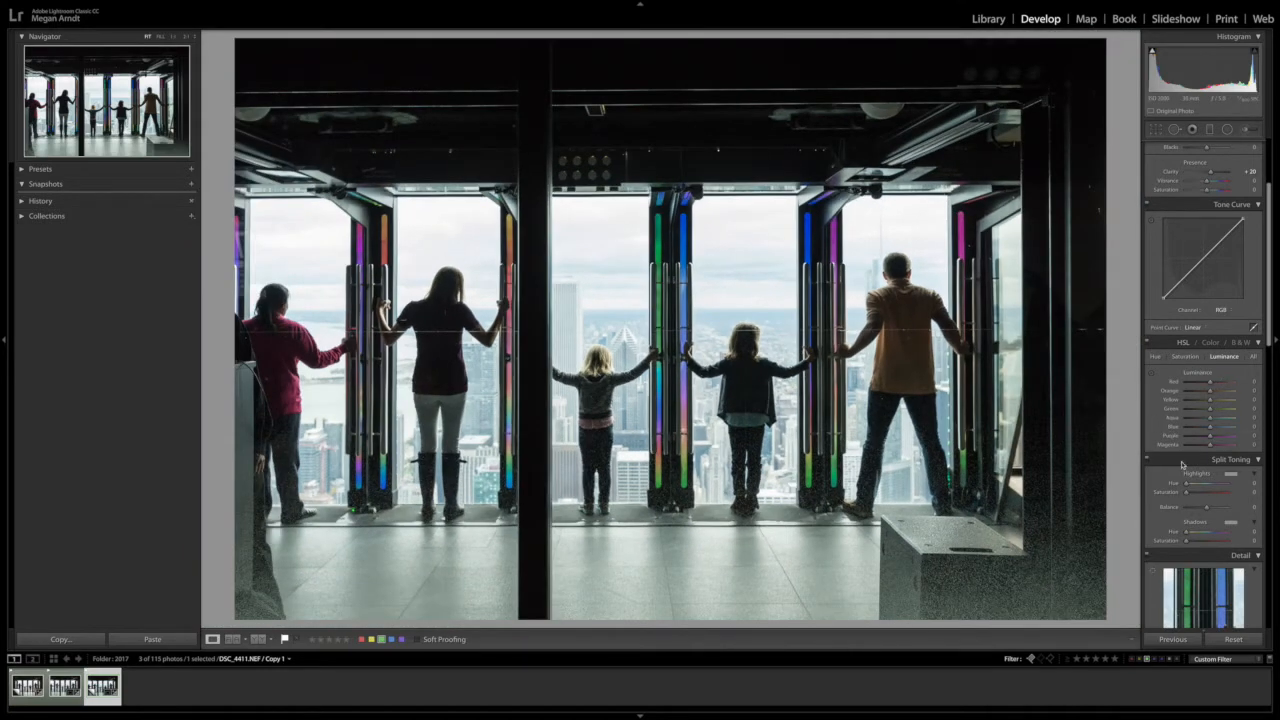
scroll(1178, 450, down, 5)
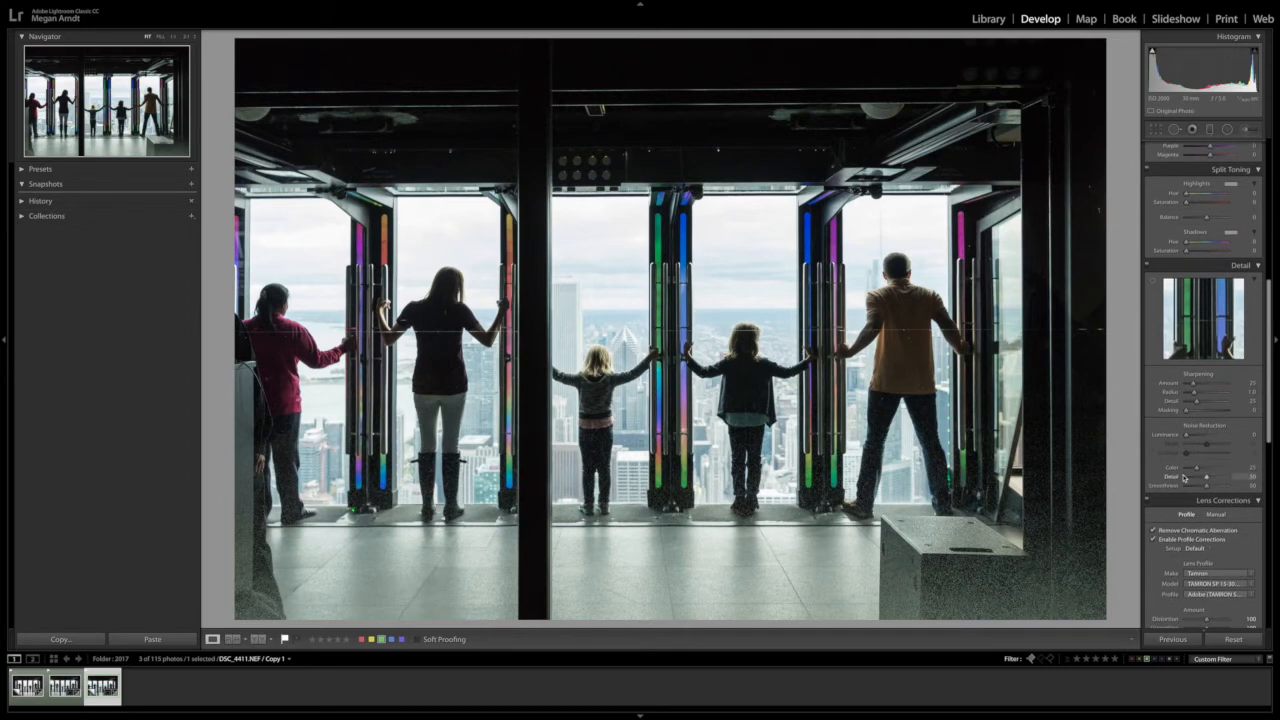
click(1250, 382)
text(40)
key(Tab)
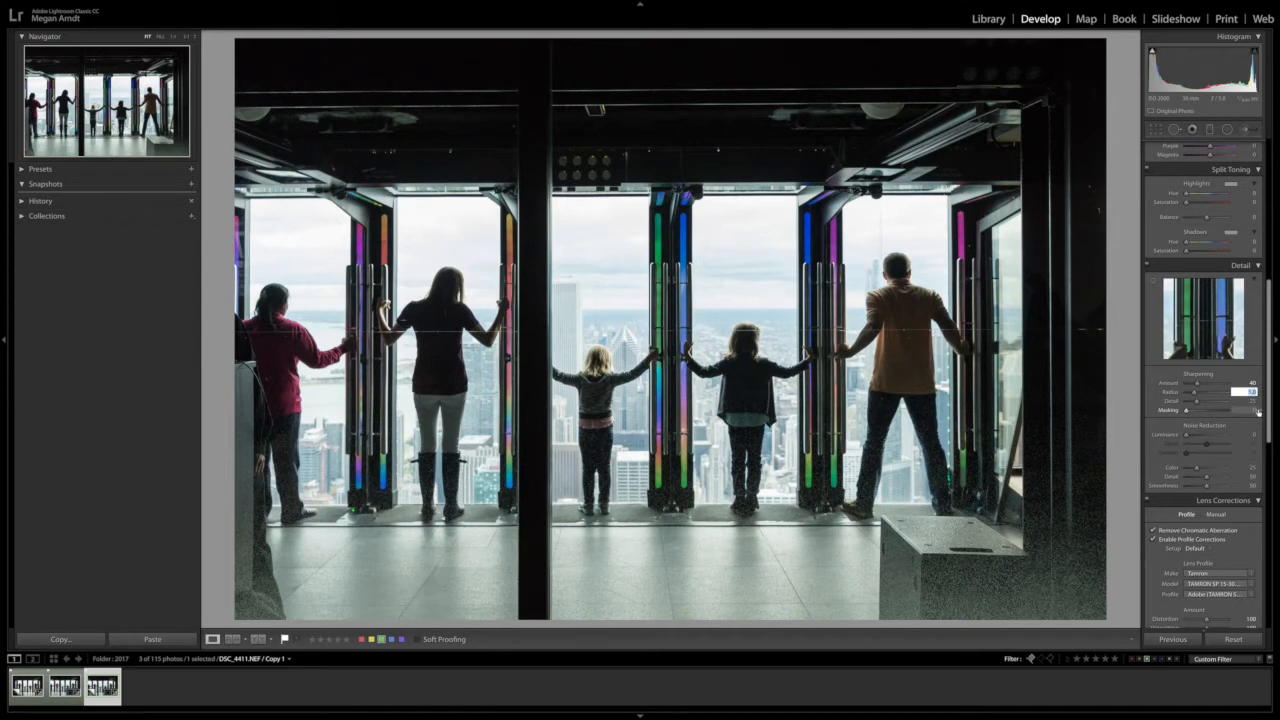
text(1)
key(Tab)
key(Tab)
key(Tab)
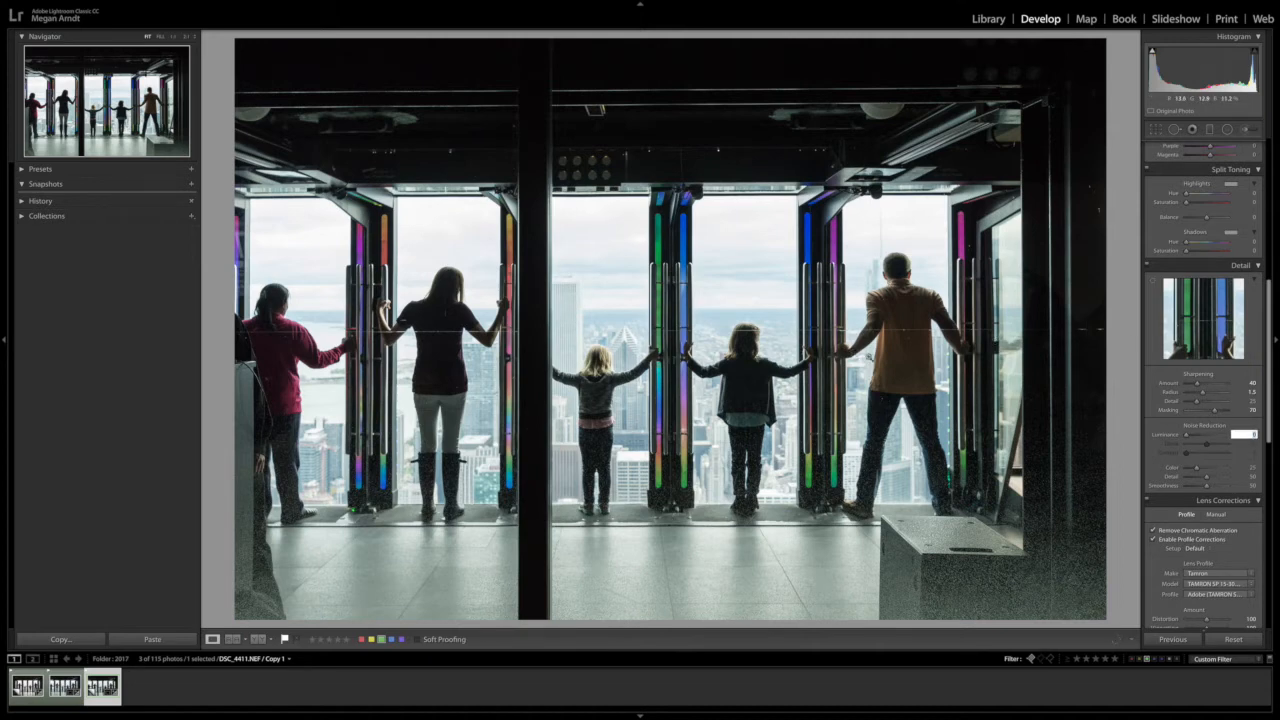
key(Return)
- Check the noise up close and set luminance noise reduction to 20 and color noise reduction to 50
click(908, 358)
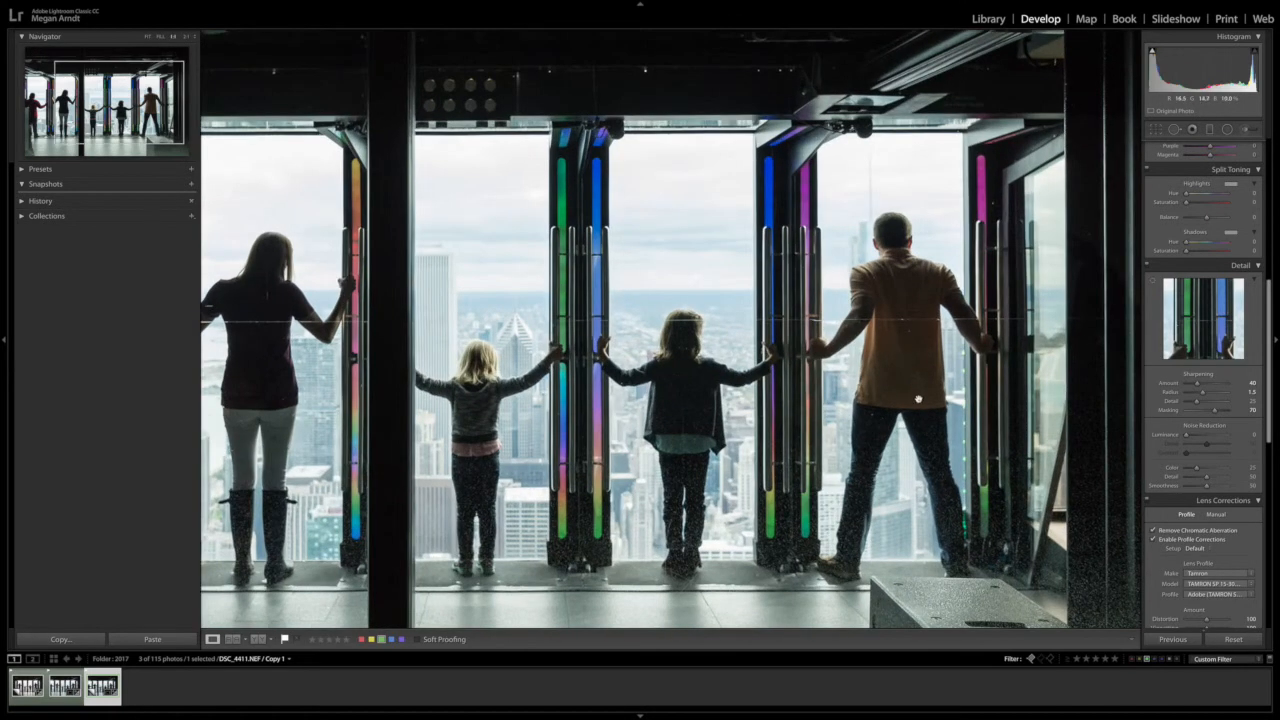
click(568, 420)
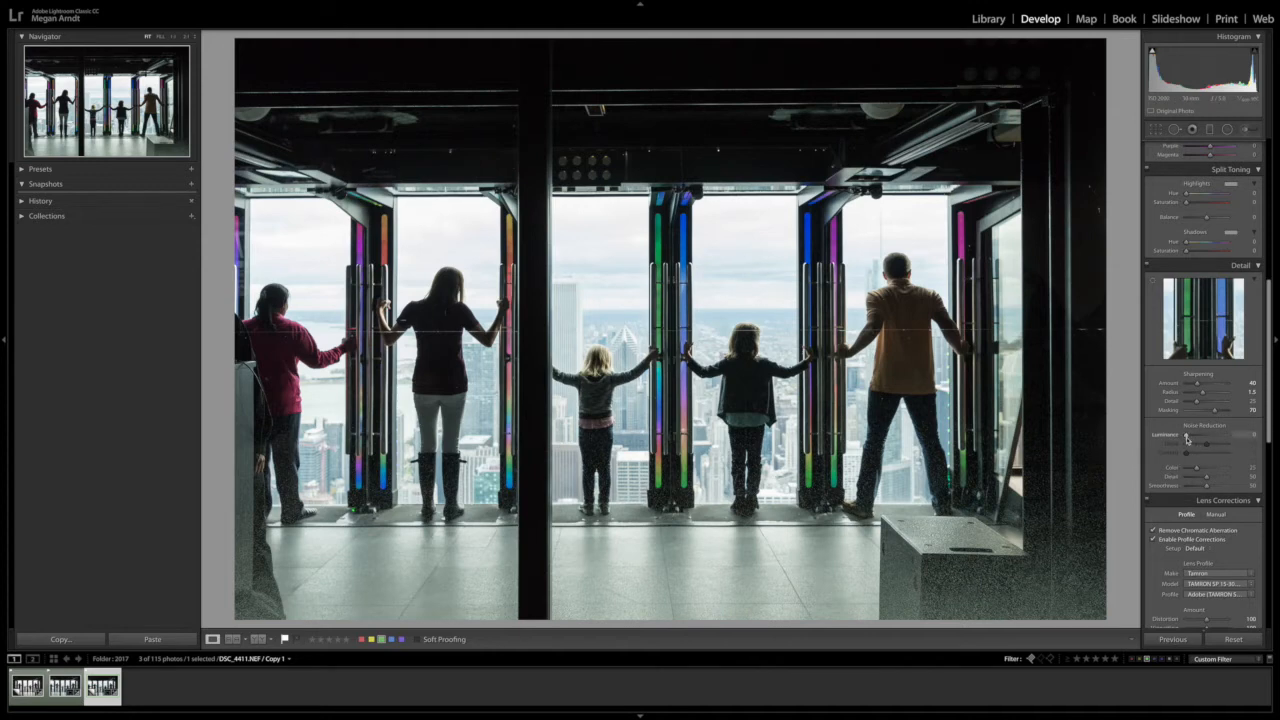
click(1246, 434)
text(20)
key(Return)
click(1254, 468)
text(50)
scroll(1232, 496, down, 10)
scroll(1232, 496, down, 4)
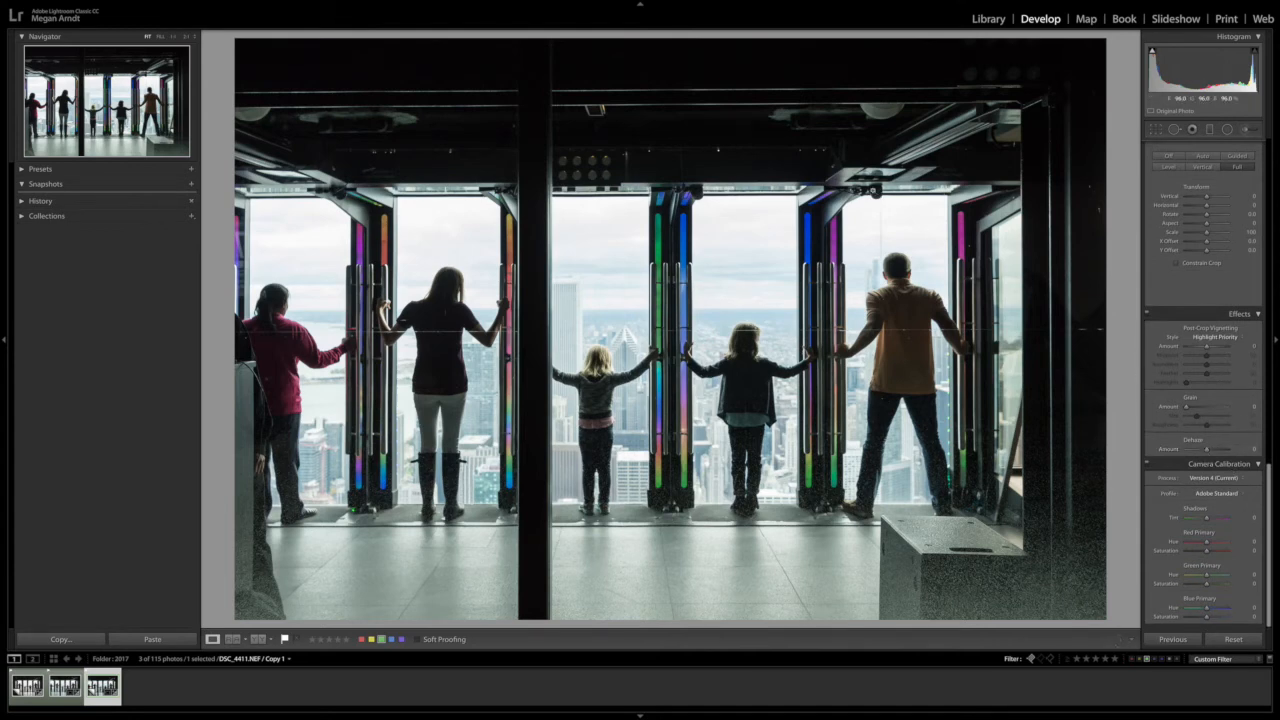
scroll(1257, 337, up, 5)
scroll(1257, 337, up, 6)
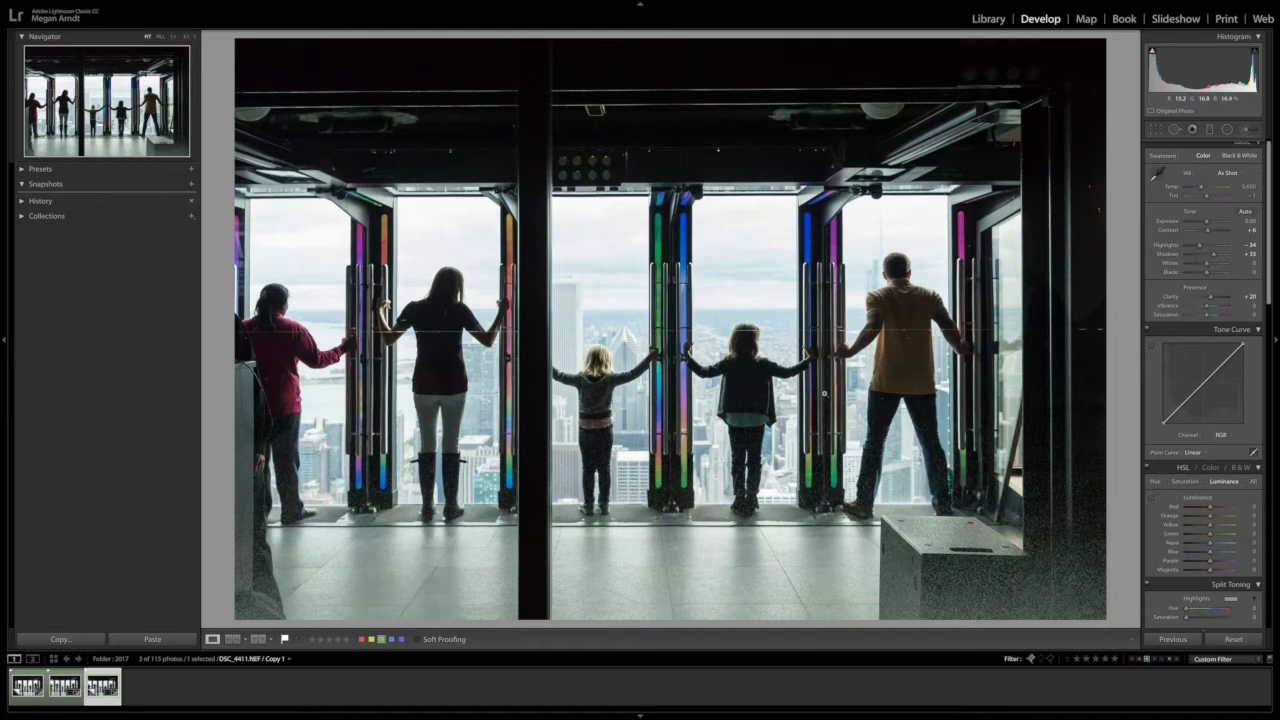
- Open the edited photo in Adobe Photoshop CC 2018 and duplicate its background layer
right_click(676, 374)
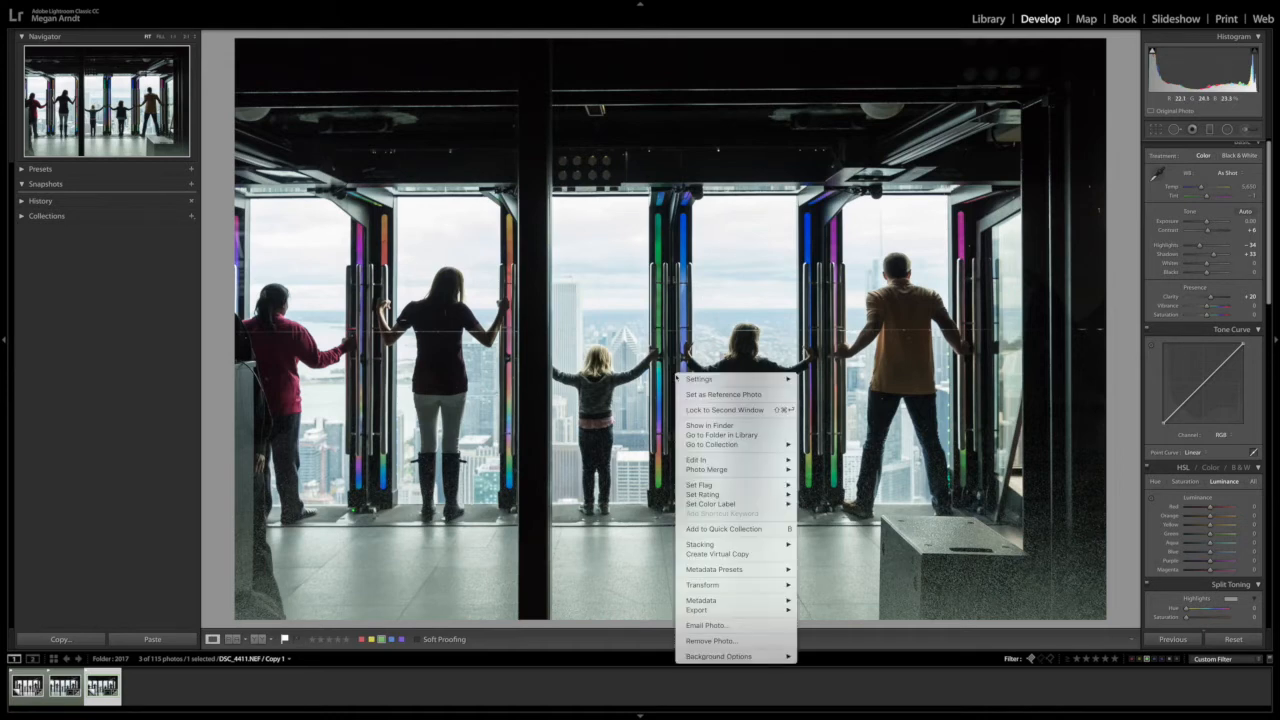
mouse_move(755, 465)
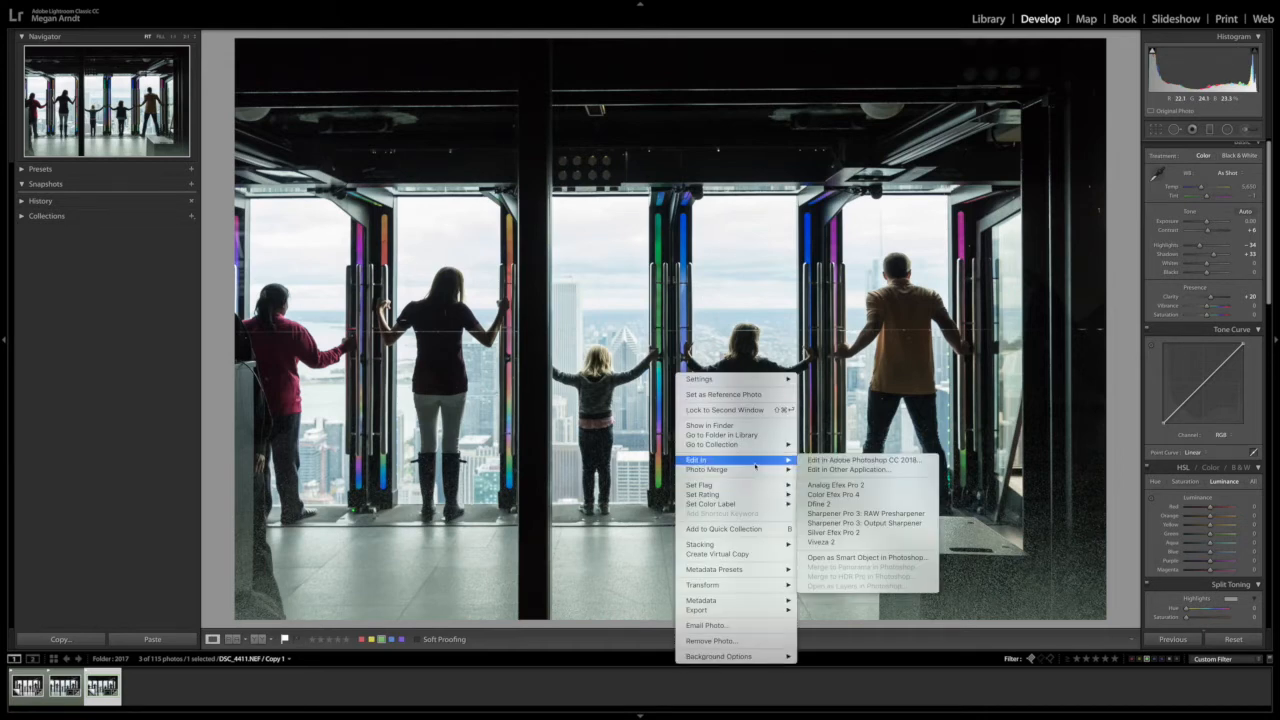
click(812, 460)
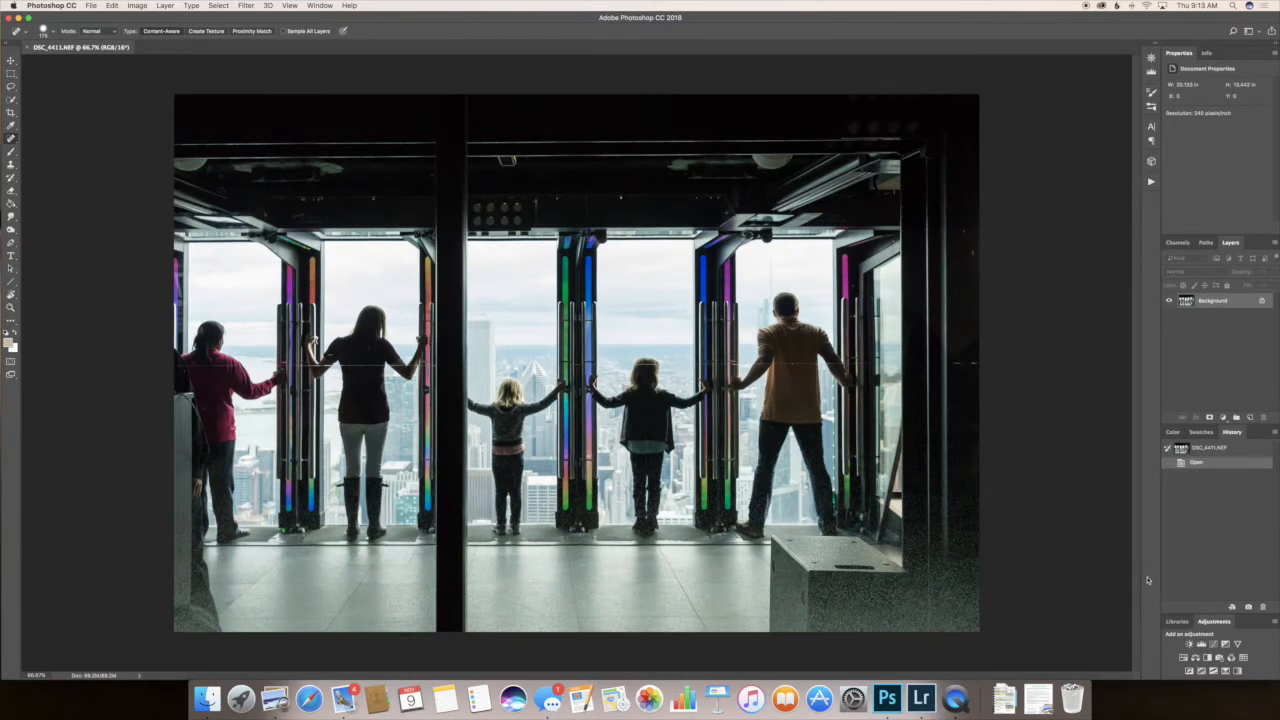
key(super+j)
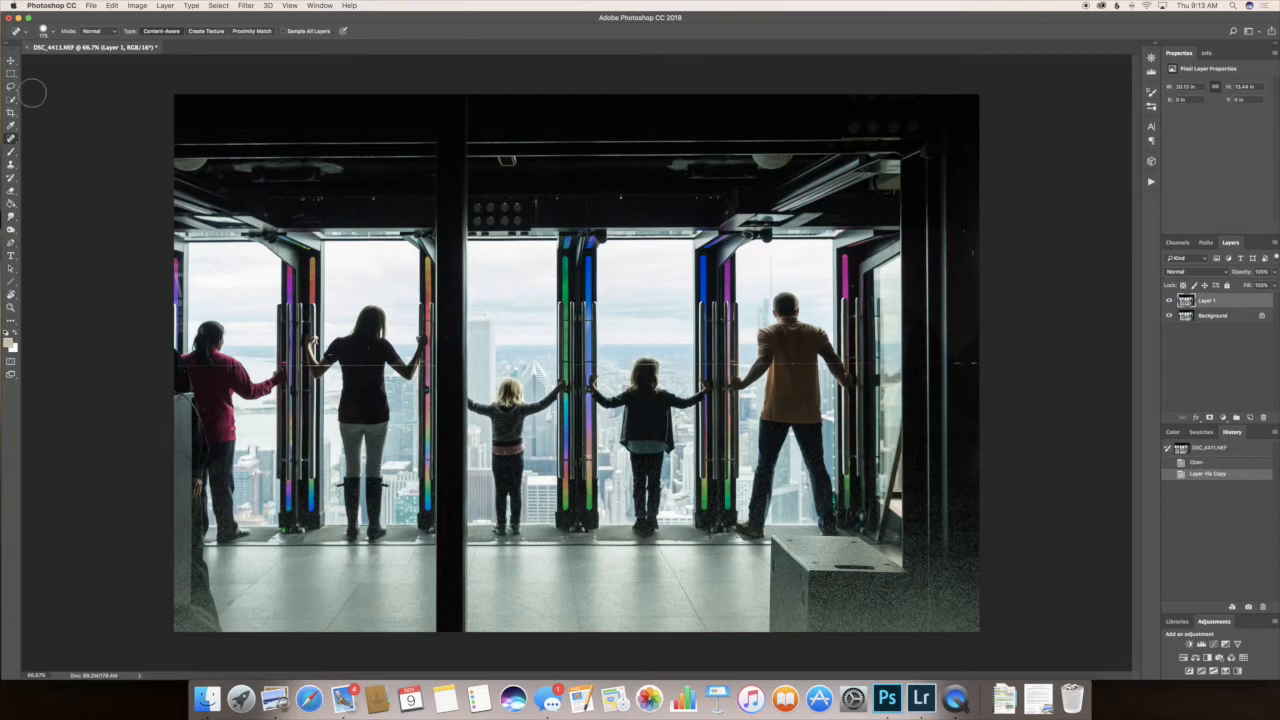
- Remove the specks on the dark-jacketed child's jacket and sleeve with the Spot Healing Brush
key(z)
click(688, 415)
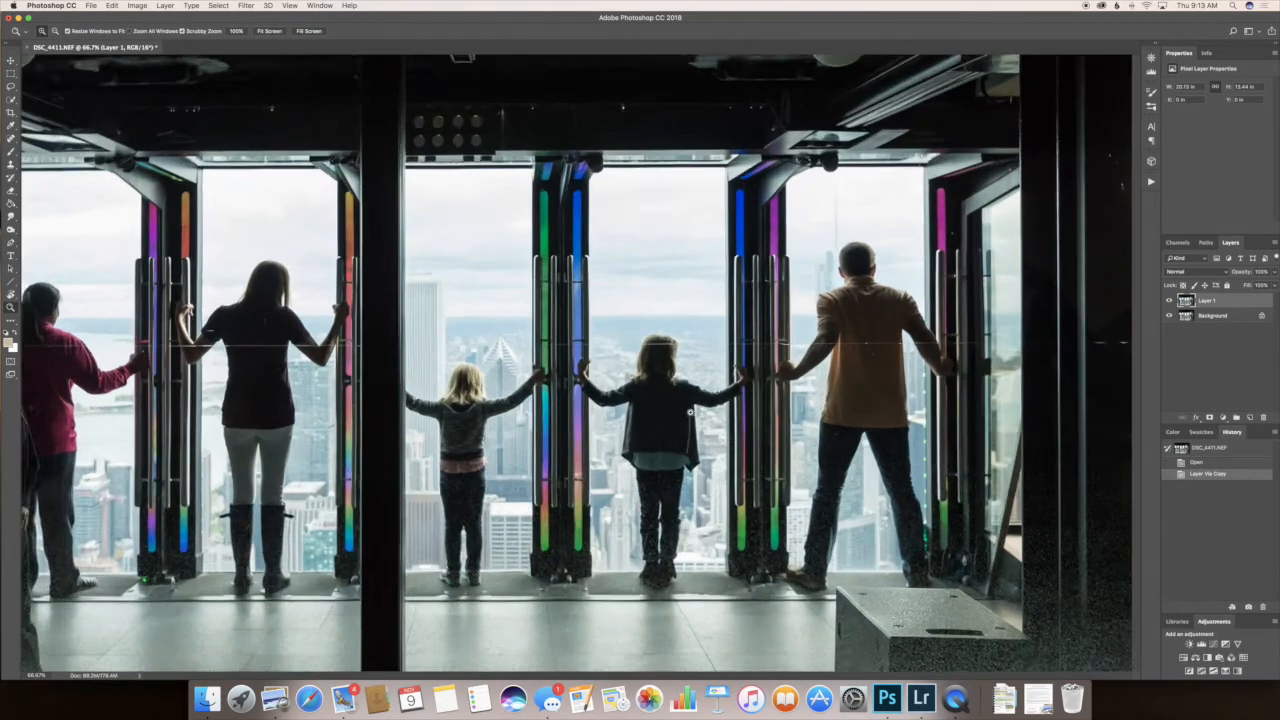
scroll(690, 412, left, 3)
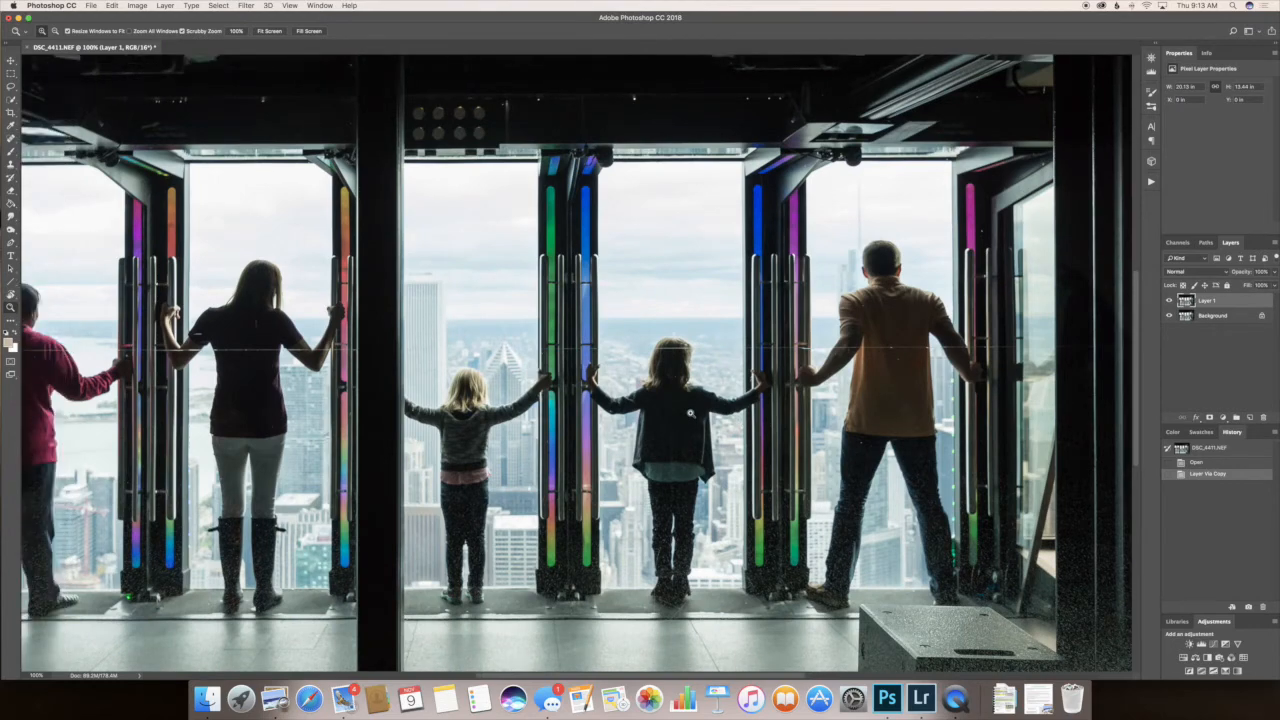
alt+click(690, 413)
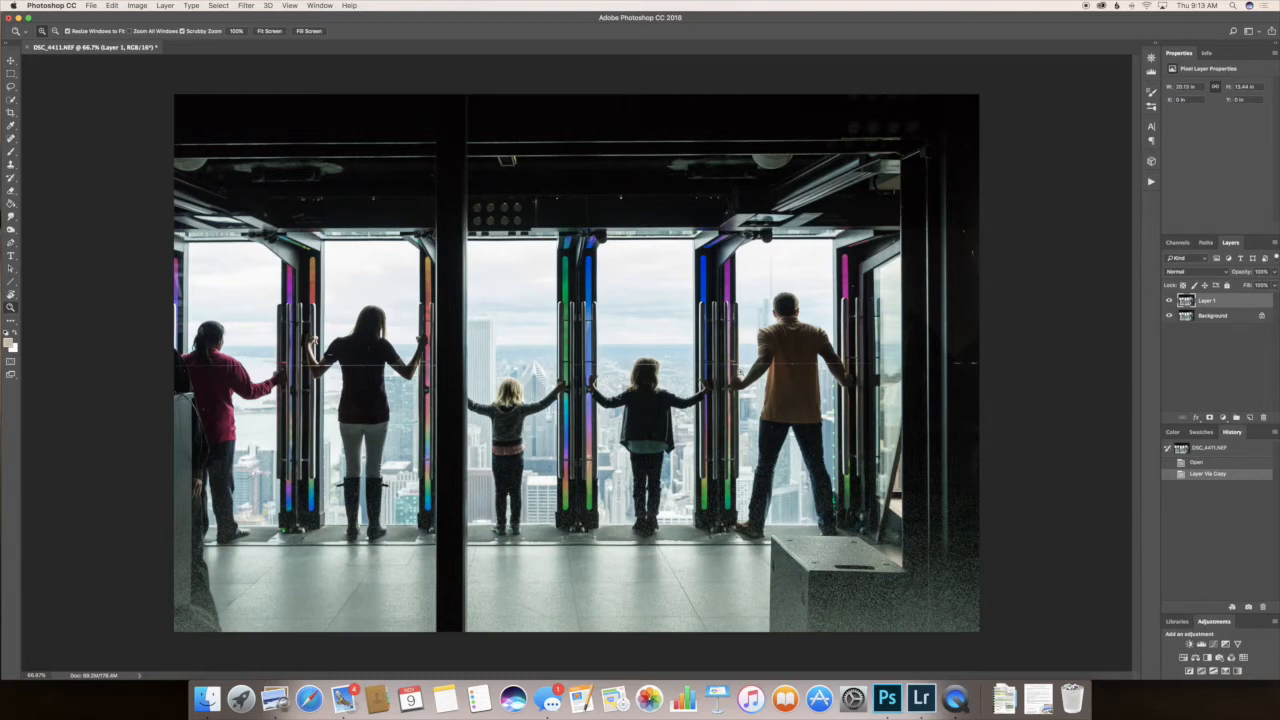
click(730, 427)
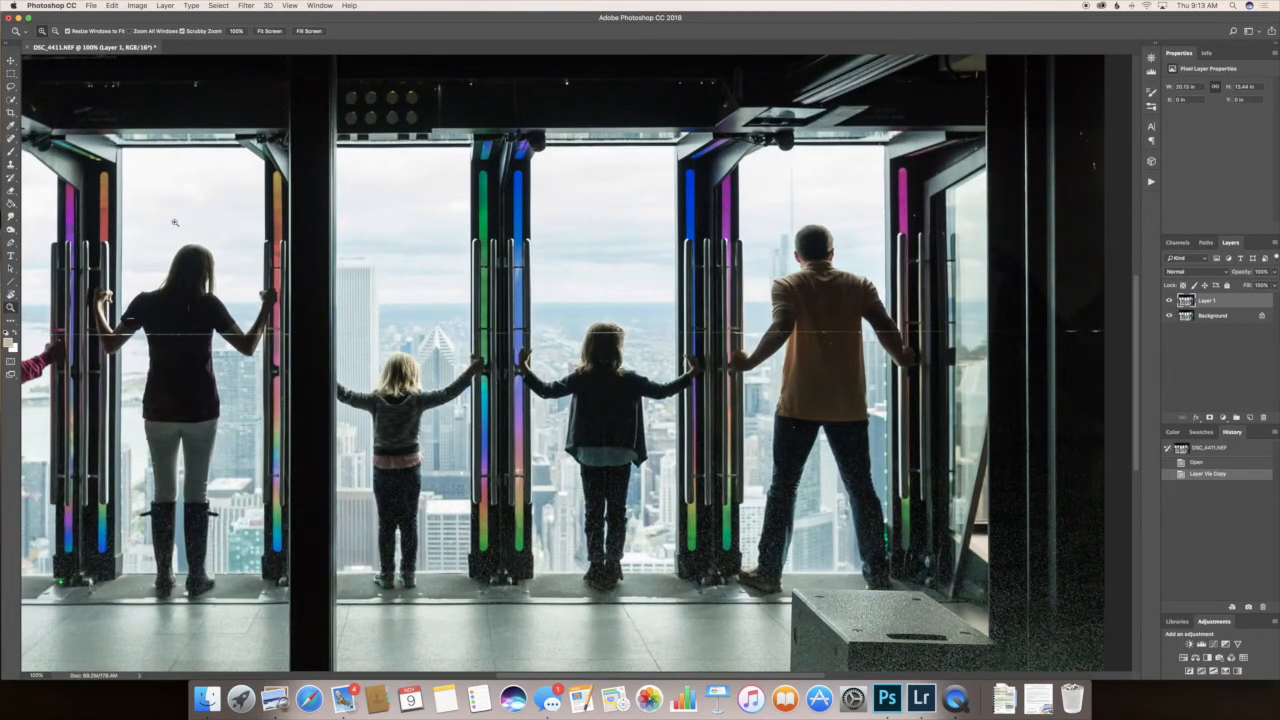
click(10, 139)
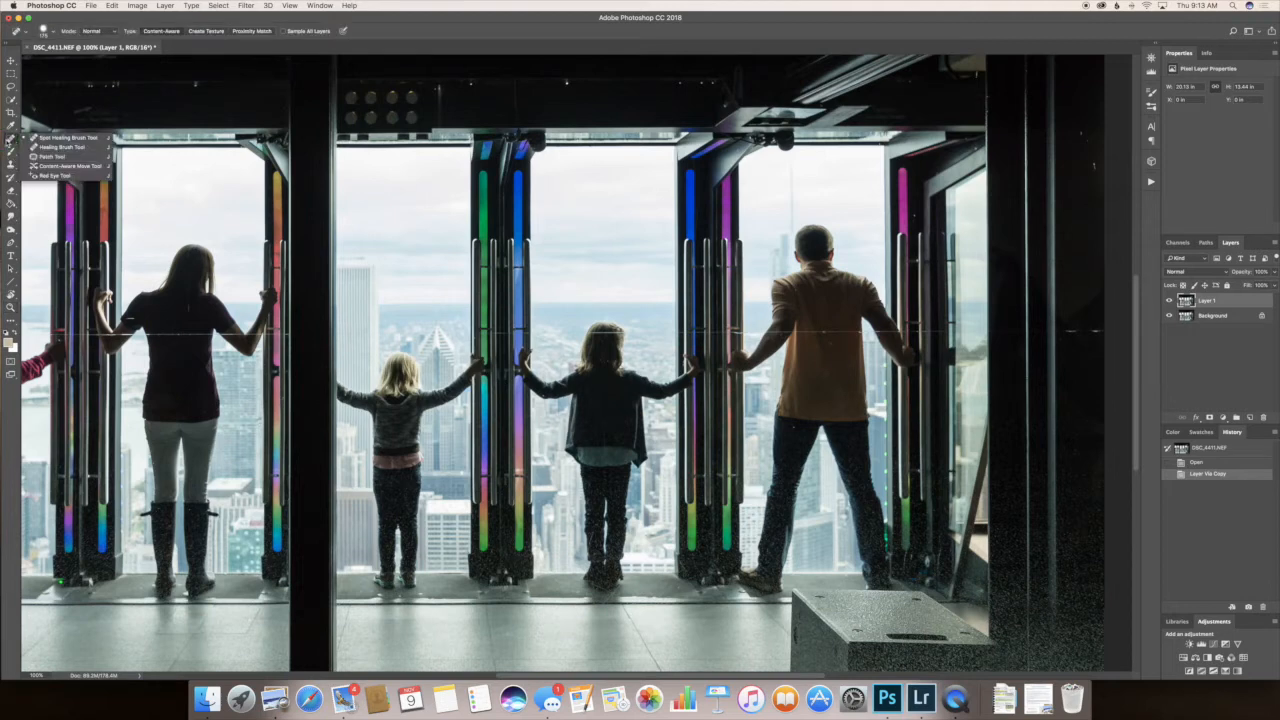
click(62, 137)
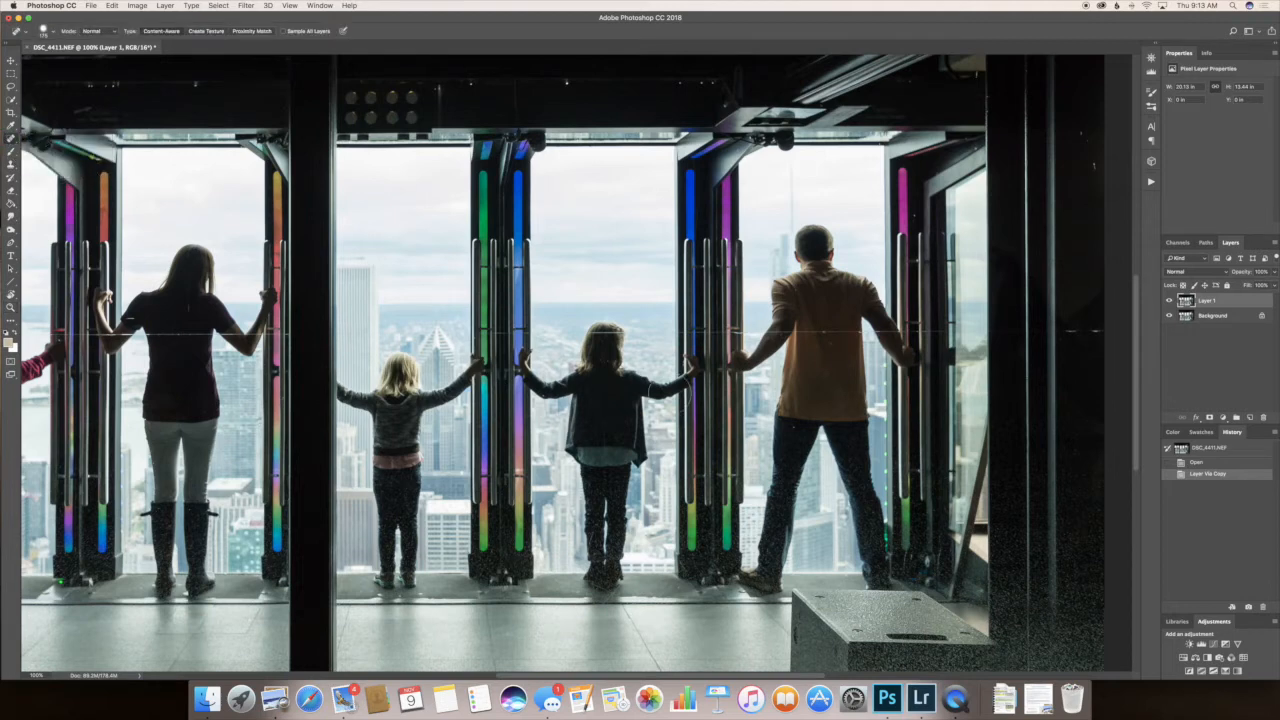
click(607, 361)
click(604, 360)
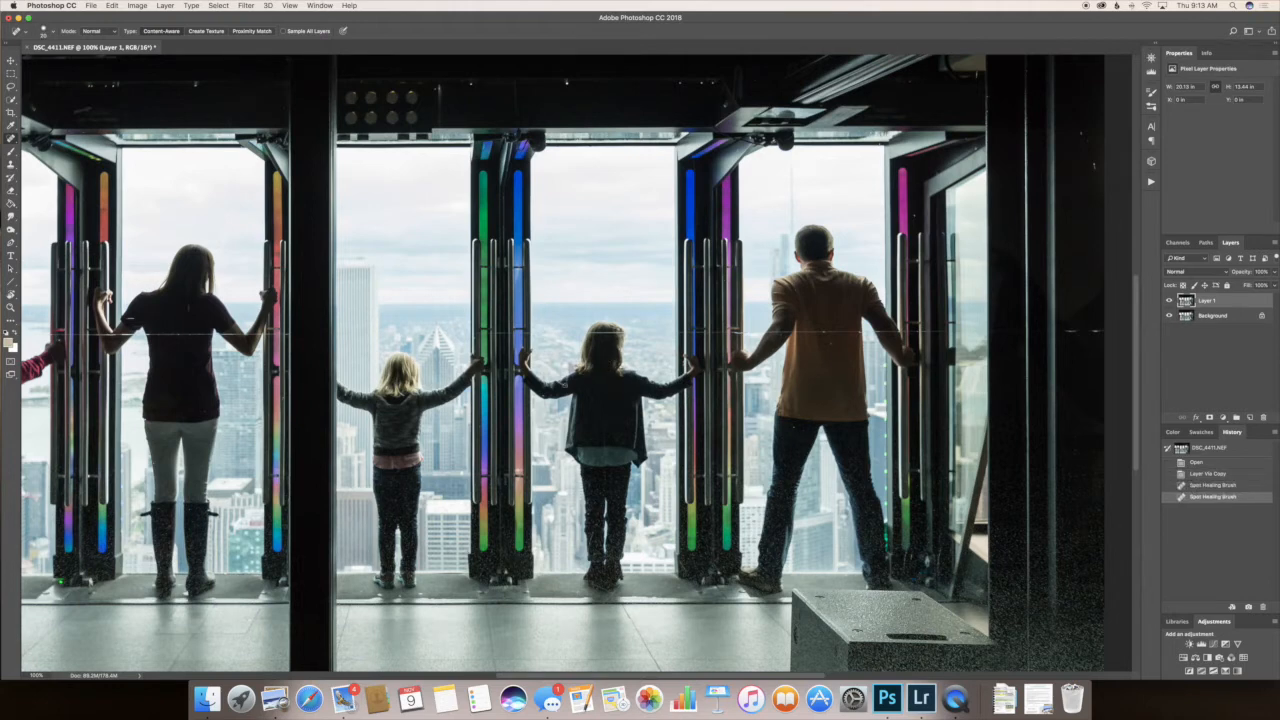
click(544, 392)
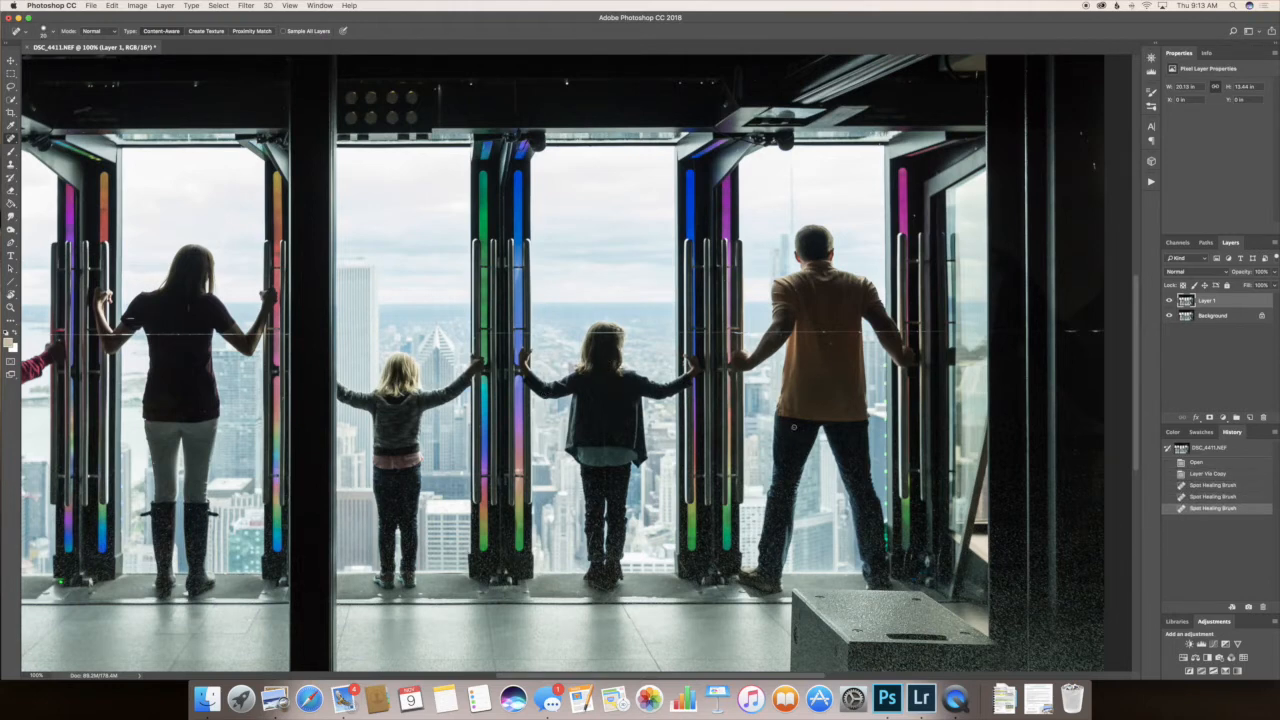
- Heal the white specks on the man's jeans and orange shirt
click(794, 427)
click(833, 348)
click(826, 346)
click(832, 344)
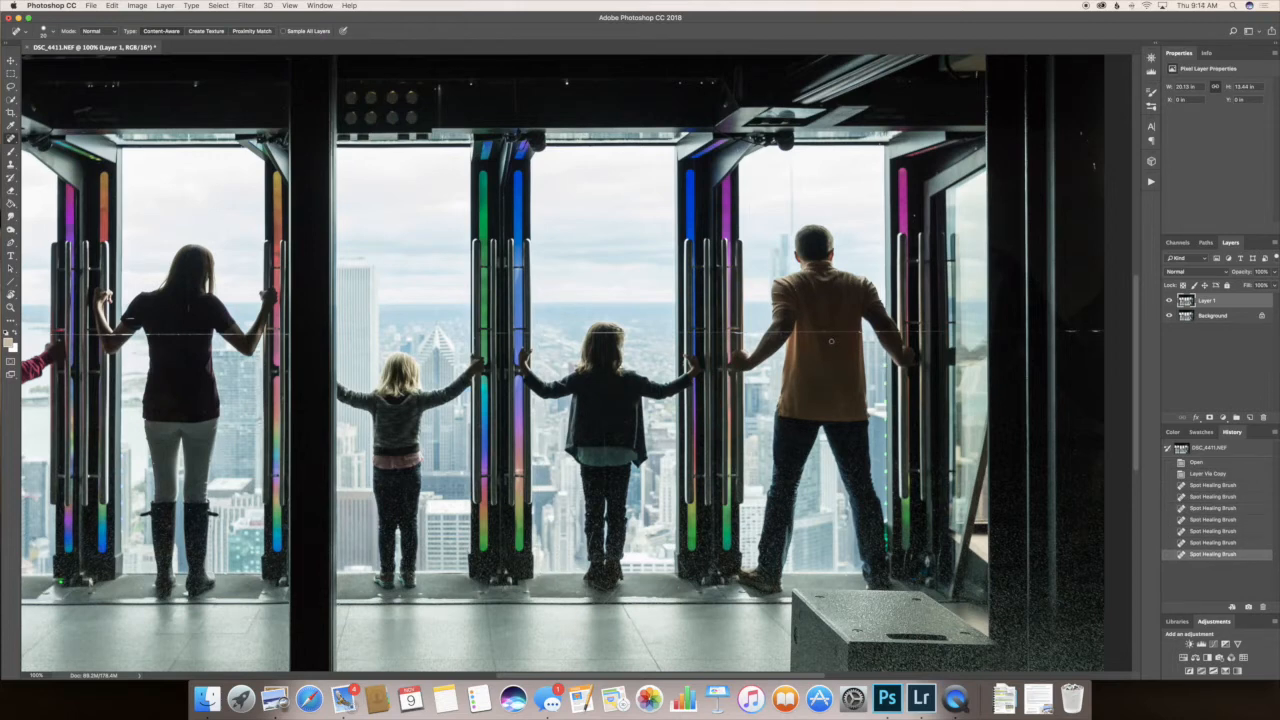
click(830, 342)
click(797, 289)
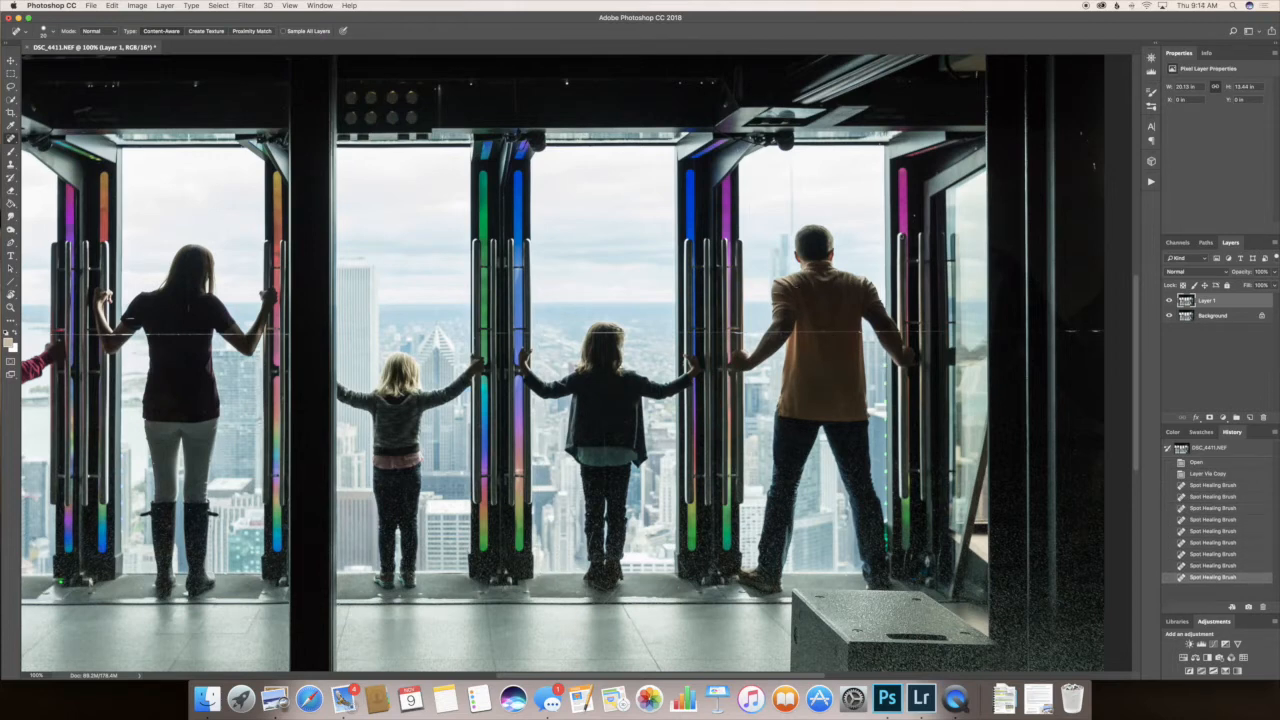
- Heal the spots beside the magenta light strip and on the far-right dark wall, including the horizontal line reflection there
click(914, 214)
click(914, 218)
click(914, 216)
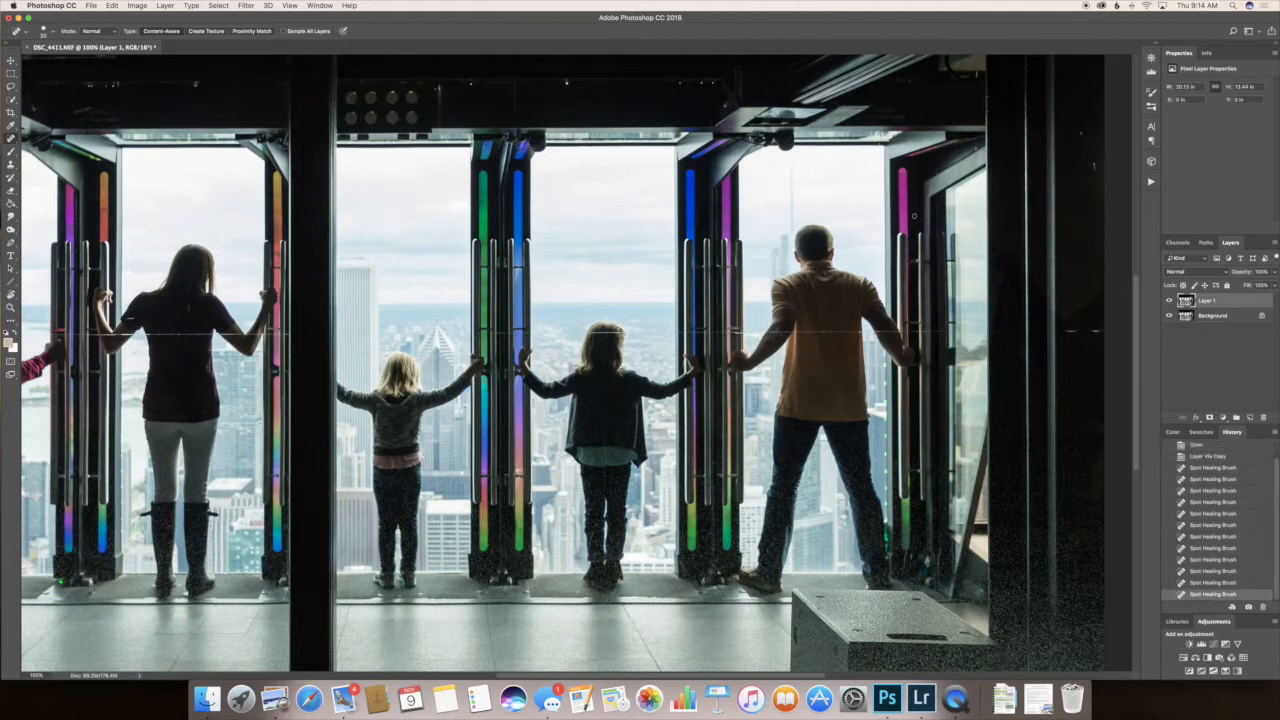
click(1082, 137)
click(1087, 141)
drag(1064, 331, 1108, 331)
- Examine the women, the ceiling area and the whole photo at several magnifications for remaining blemishes
mouse_move(340, 123)
mouse_down()
mouse_move(637, 154)
mouse_move(641, 143)
mouse_up()
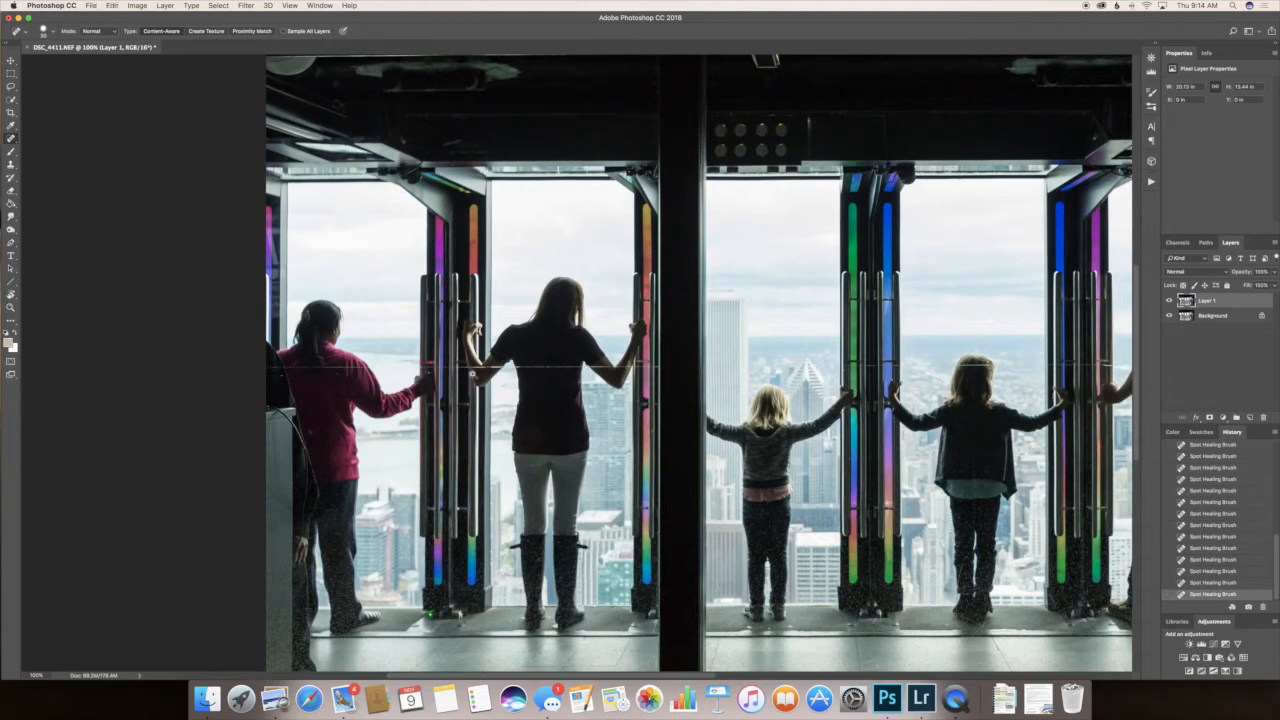
scroll(472, 374, up, 2)
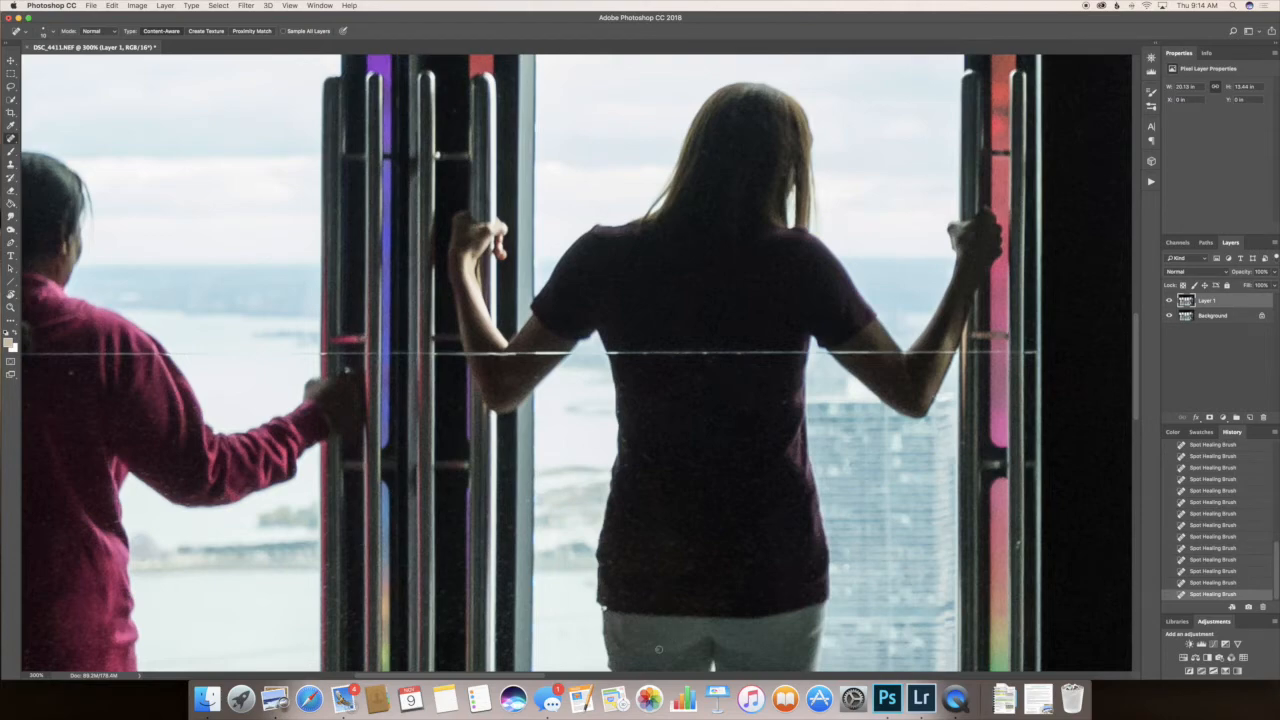
key(z)
alt+click(689, 609)
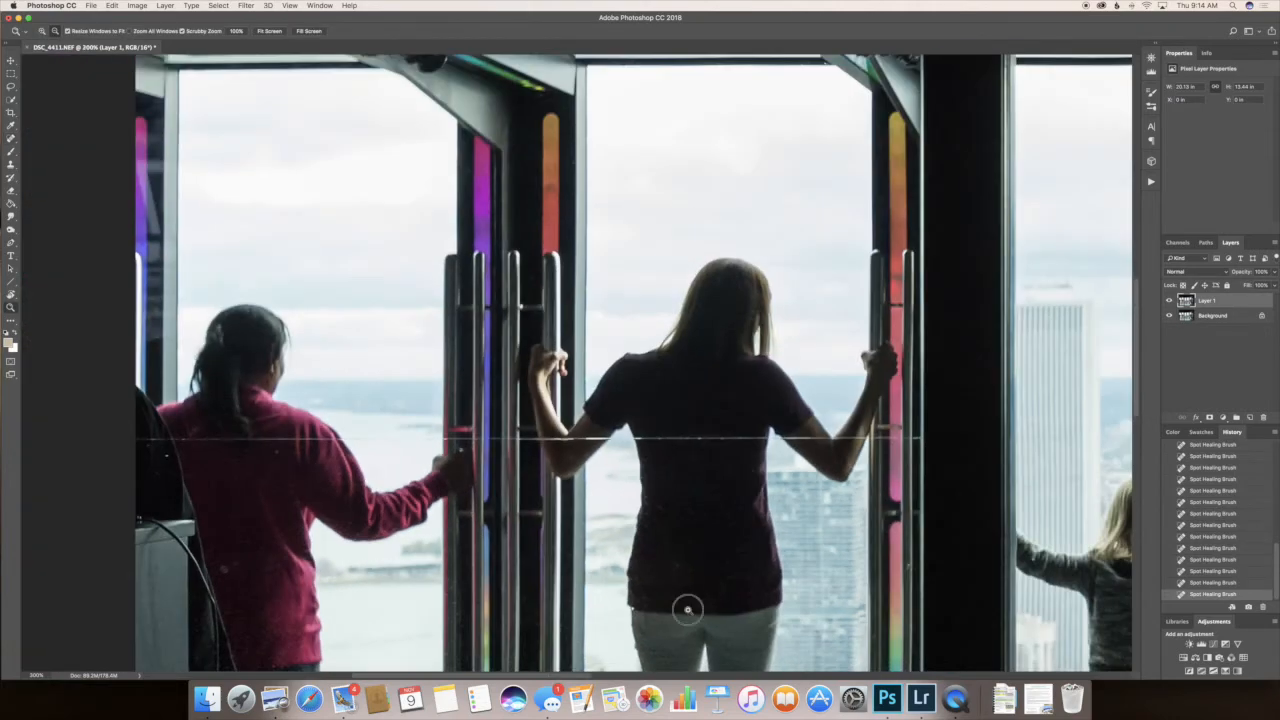
alt+click(689, 609)
alt+click(689, 609)
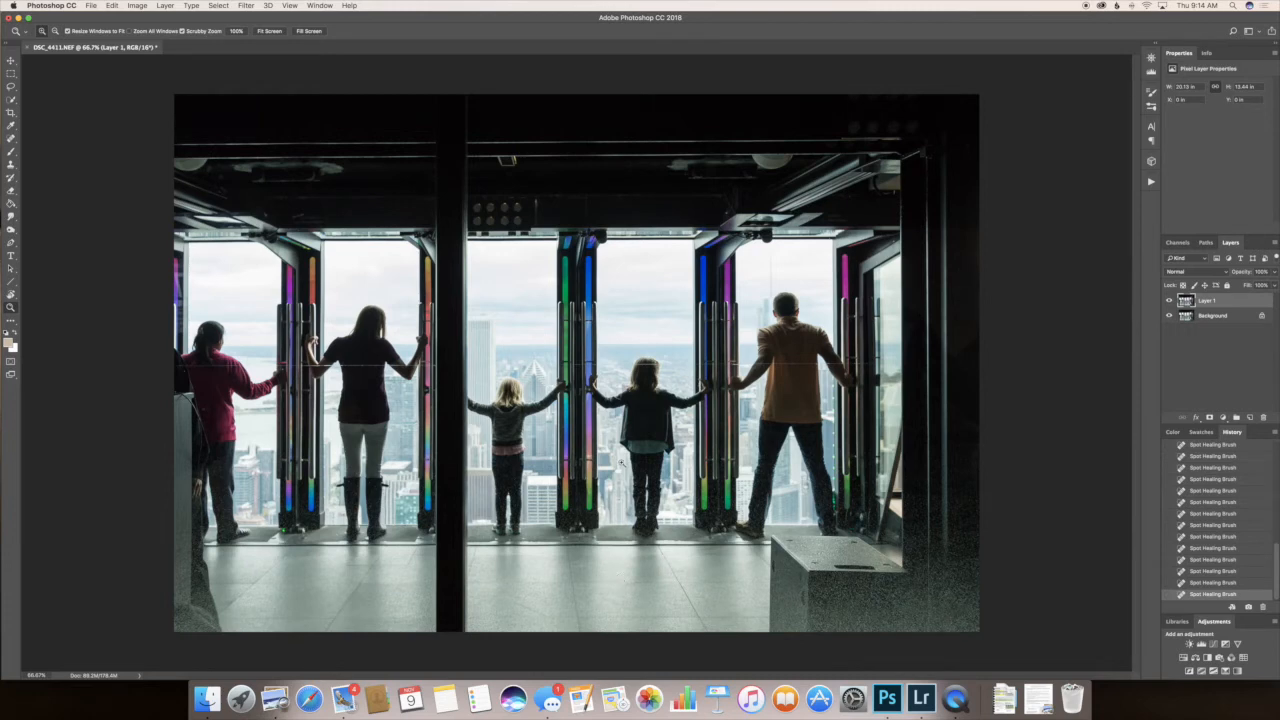
click(851, 203)
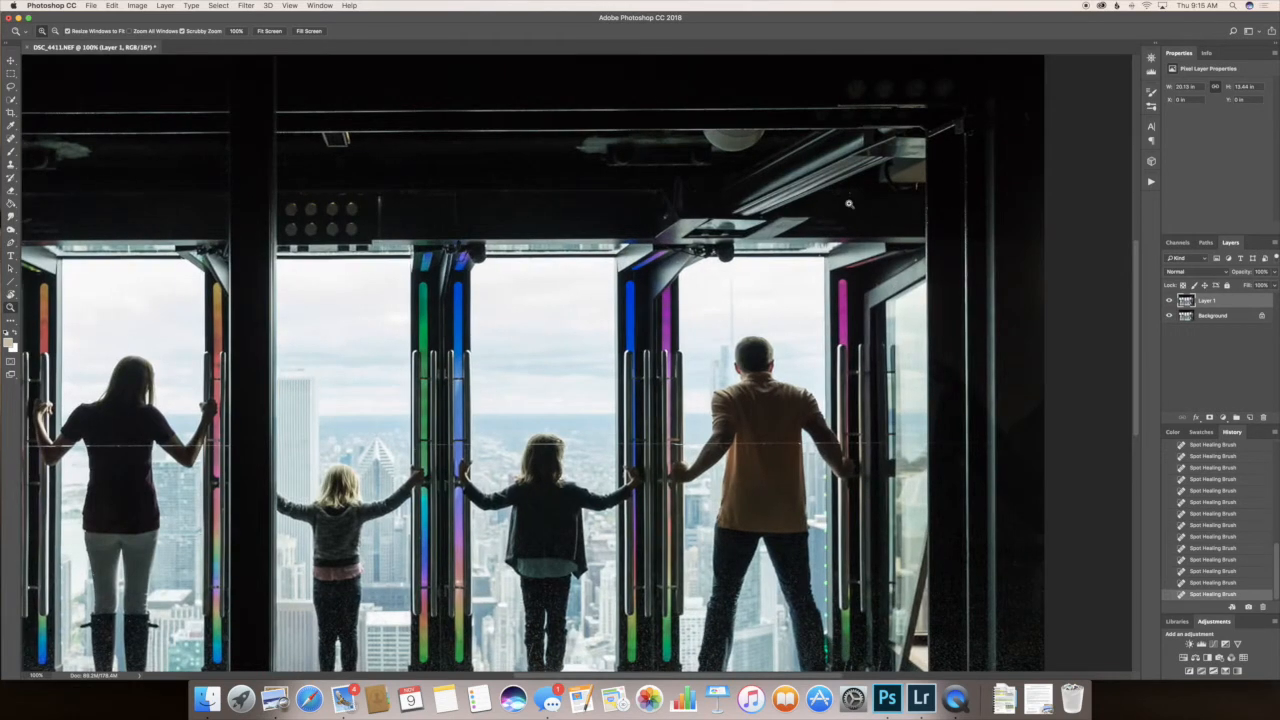
click(11, 138)
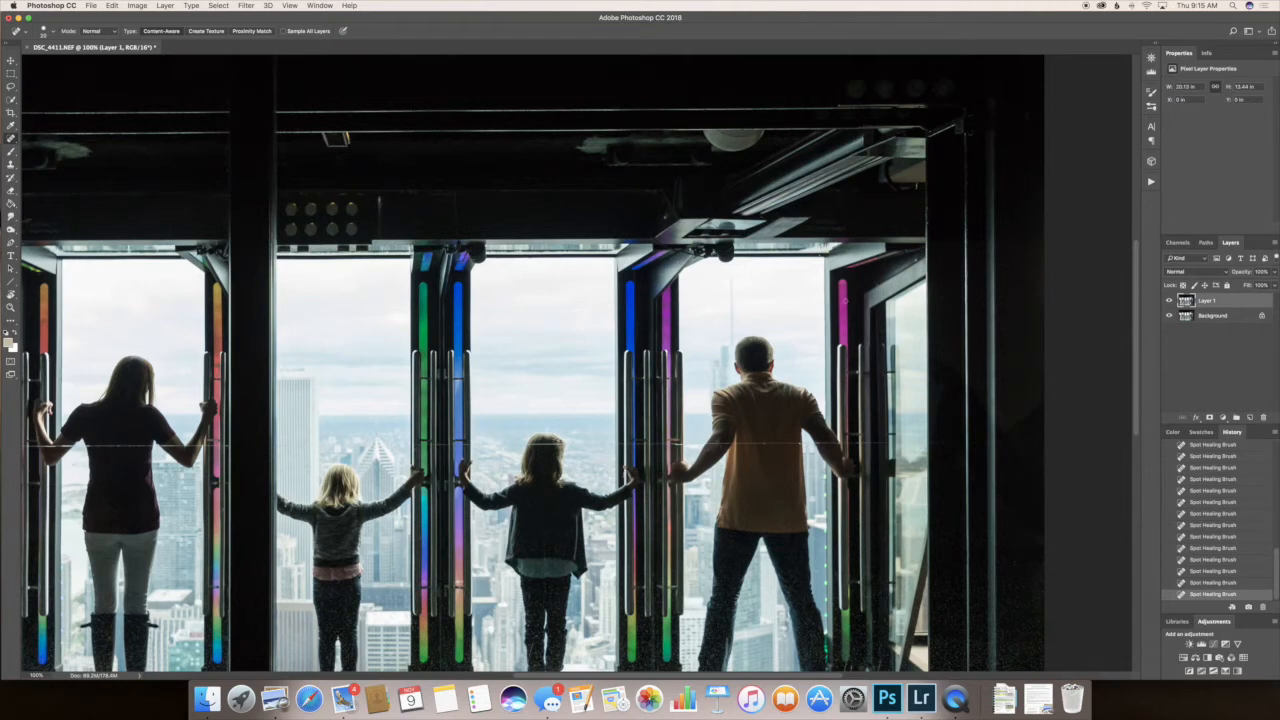
key(z)
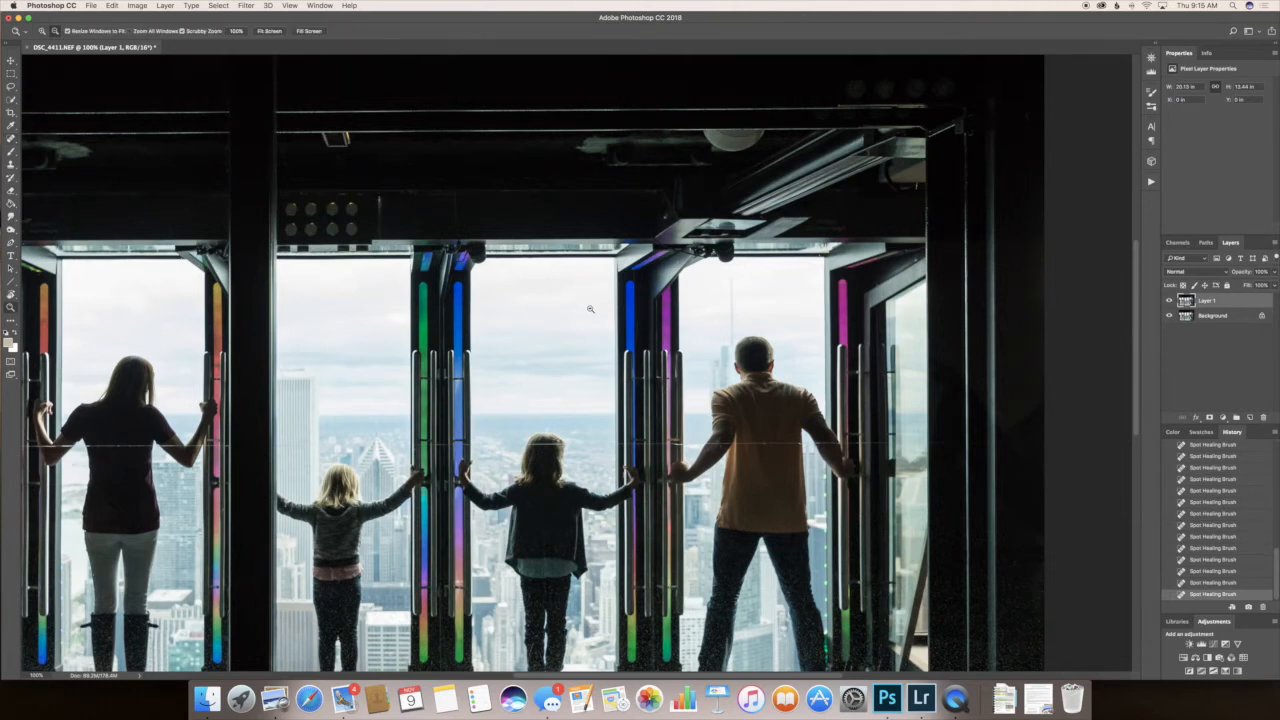
alt+click(590, 308)
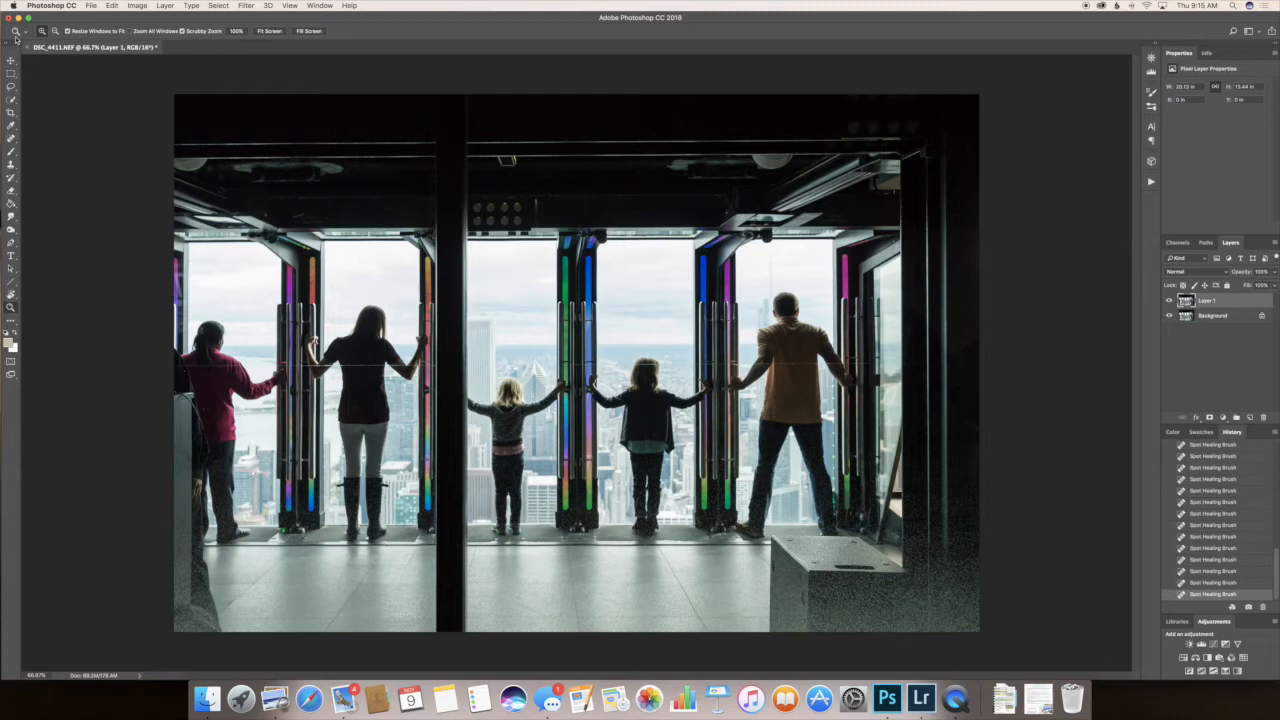
- Select the photo's full-height right section from the blue-lit column outward with the Rectangular Marquee and copy it to a new layer
click(11, 73)
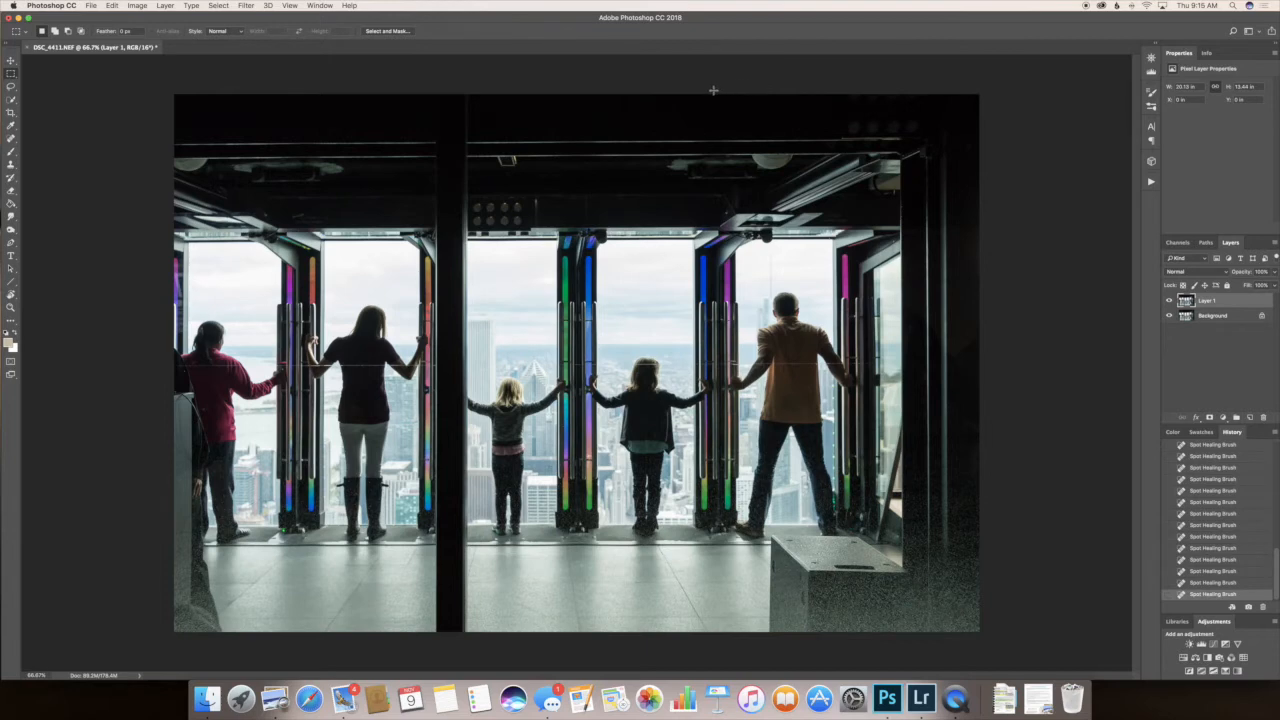
drag(703, 92, 1024, 648)
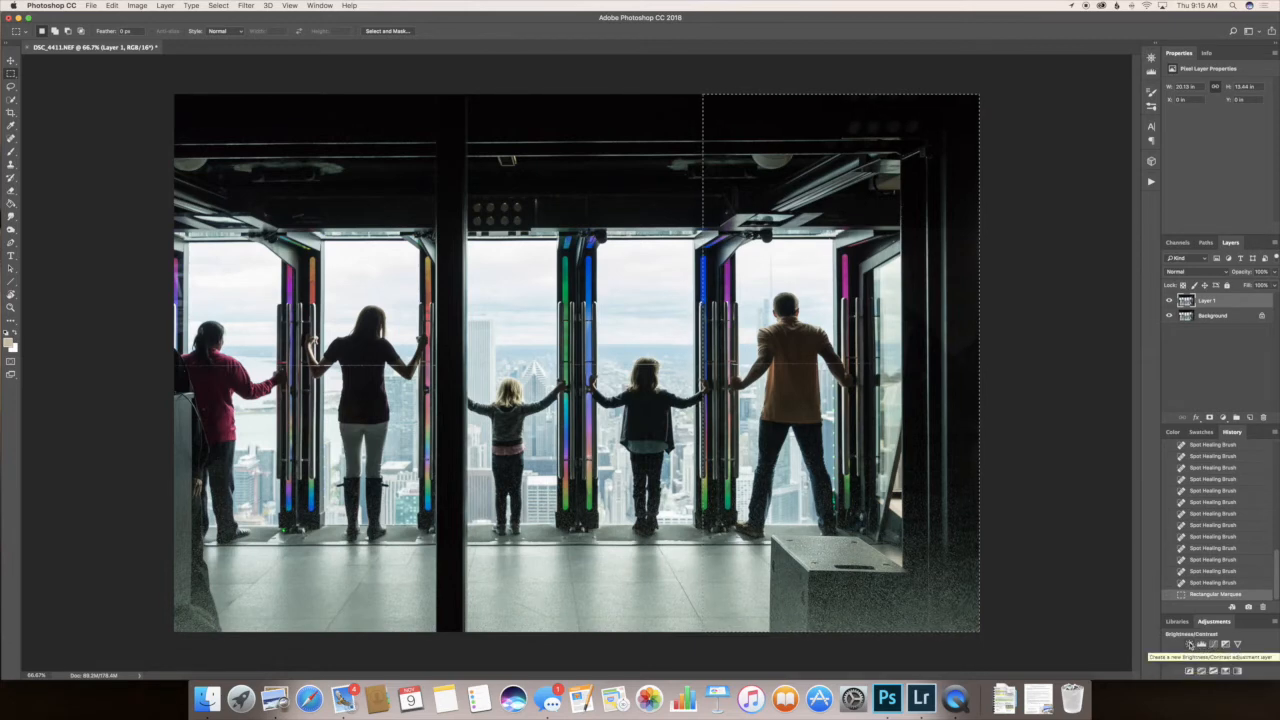
key(super+j)
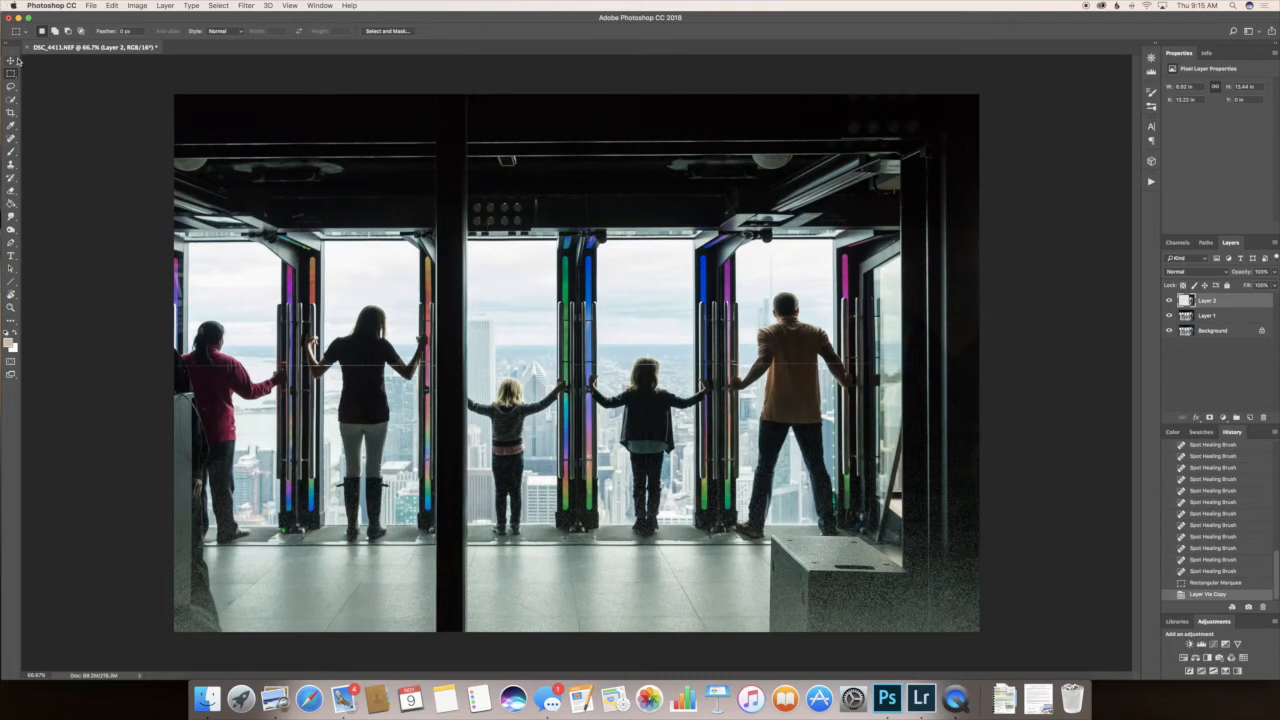
click(112, 5)
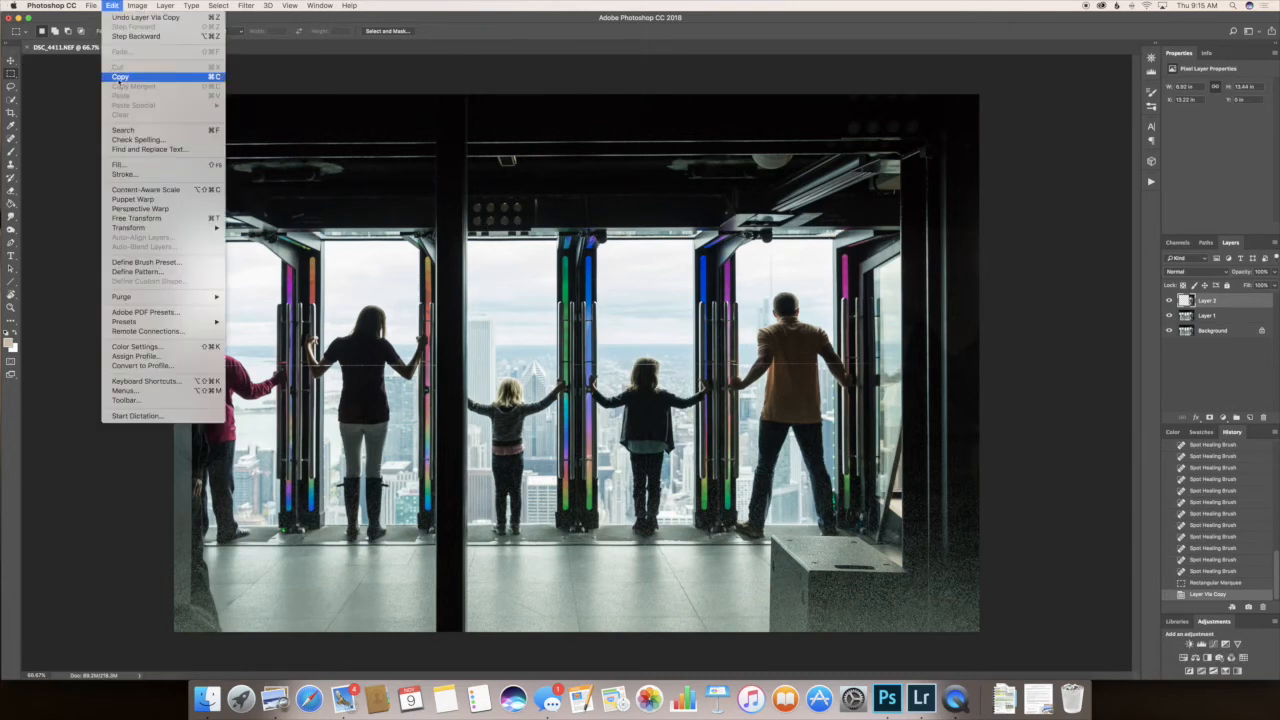
click(119, 78)
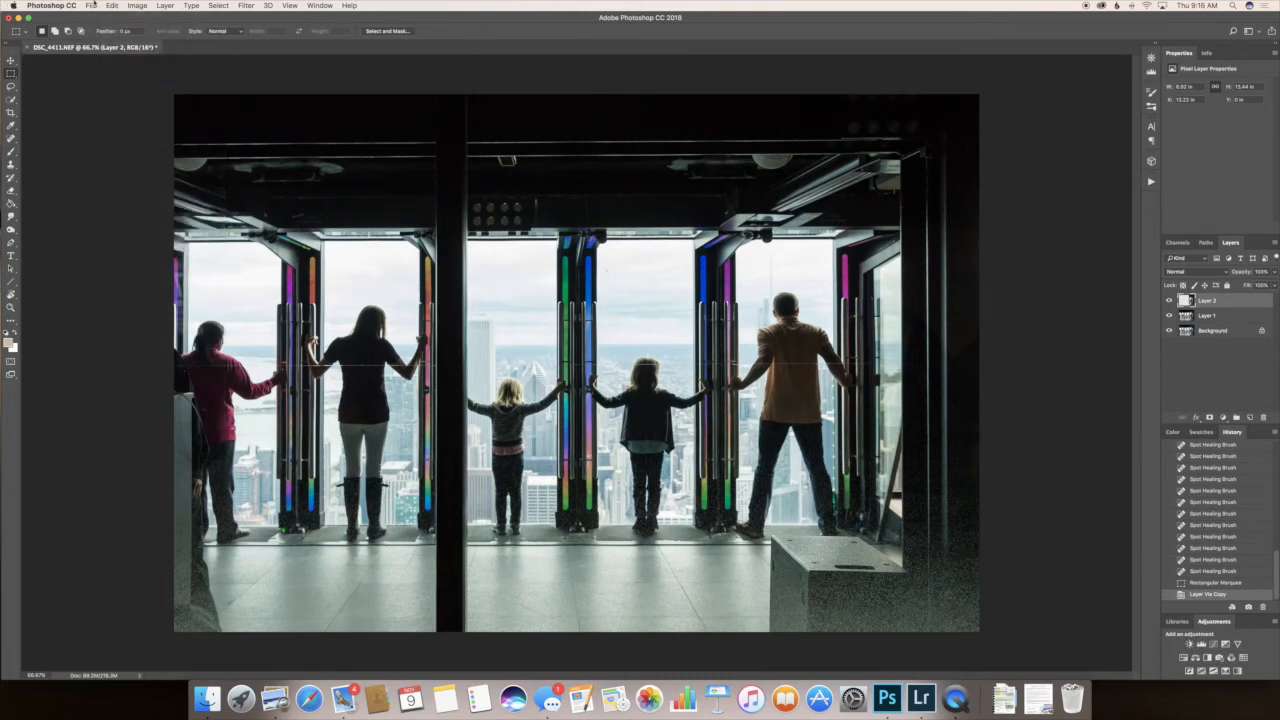
- Move the copied section toward the left side of the photo and flip it horizontally
click(11, 61)
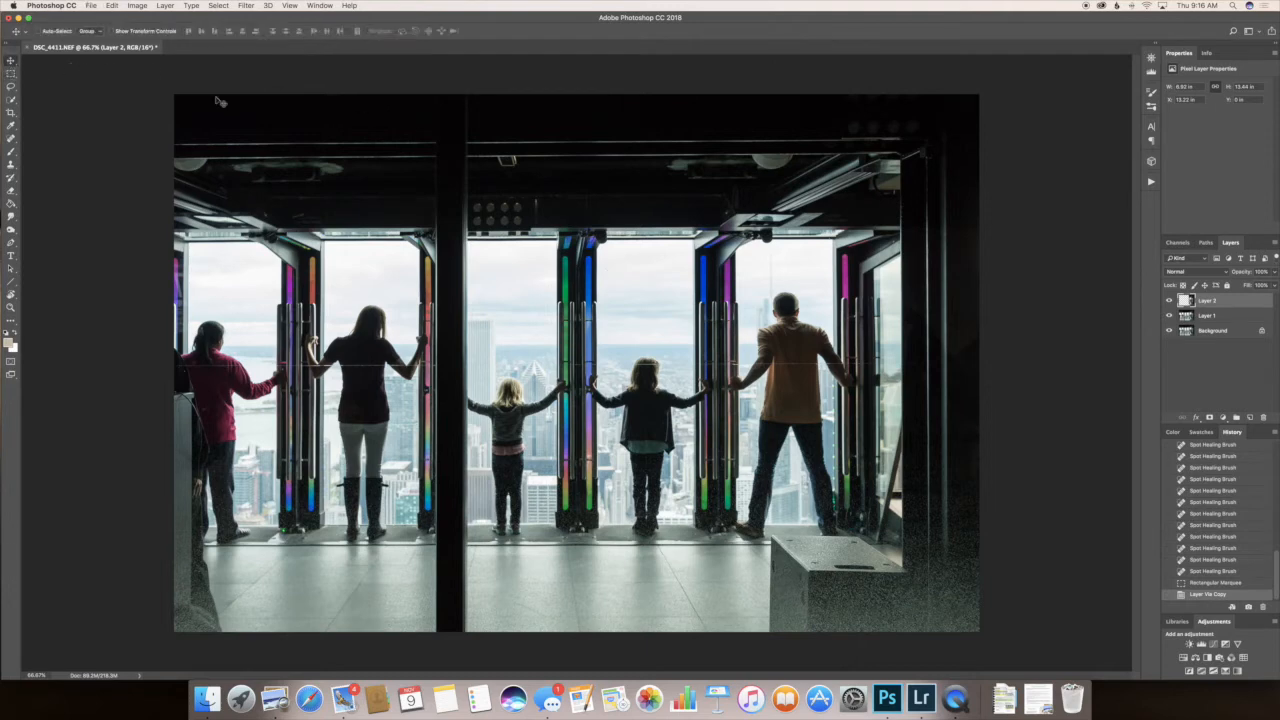
drag(879, 273, 488, 272)
click(112, 5)
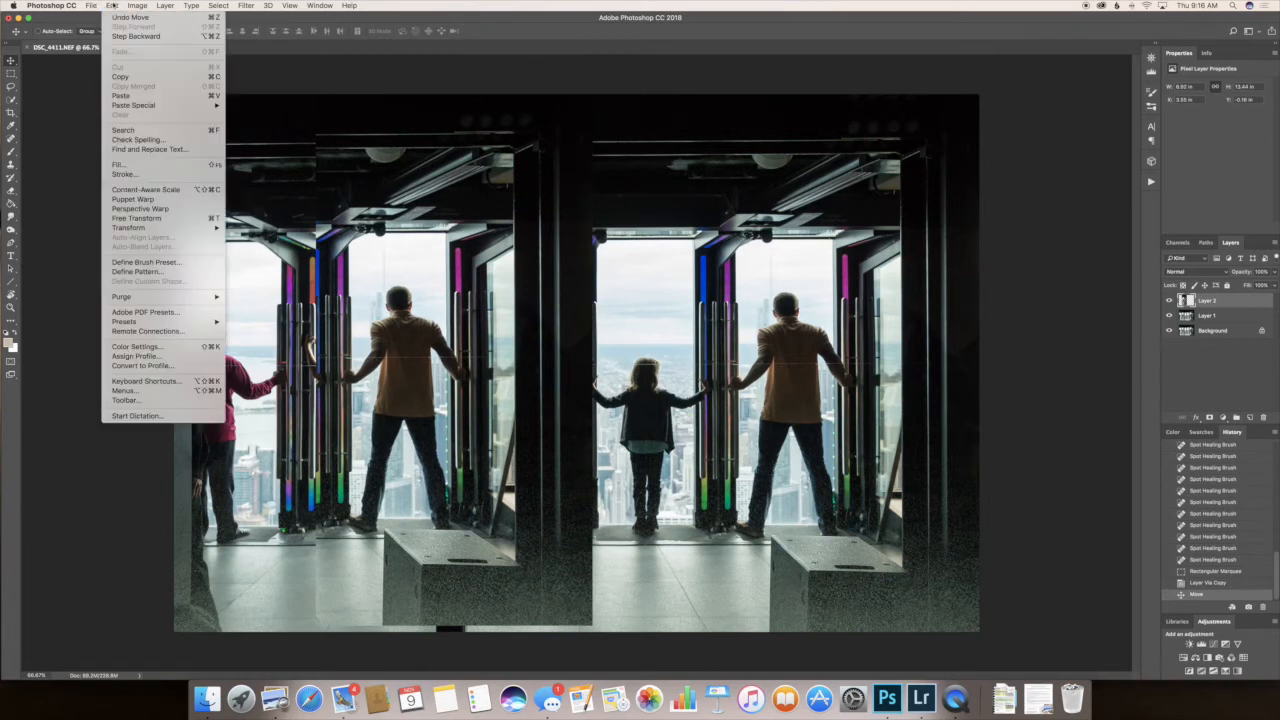
mouse_move(160, 229)
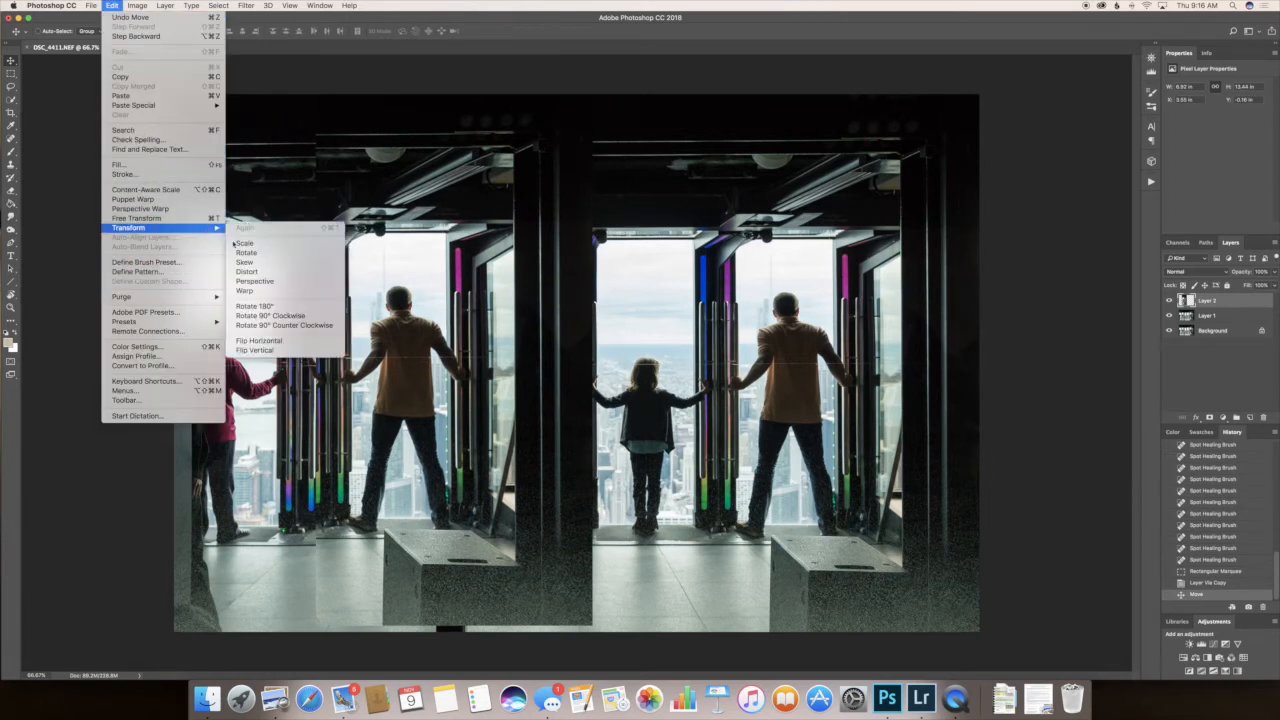
click(259, 343)
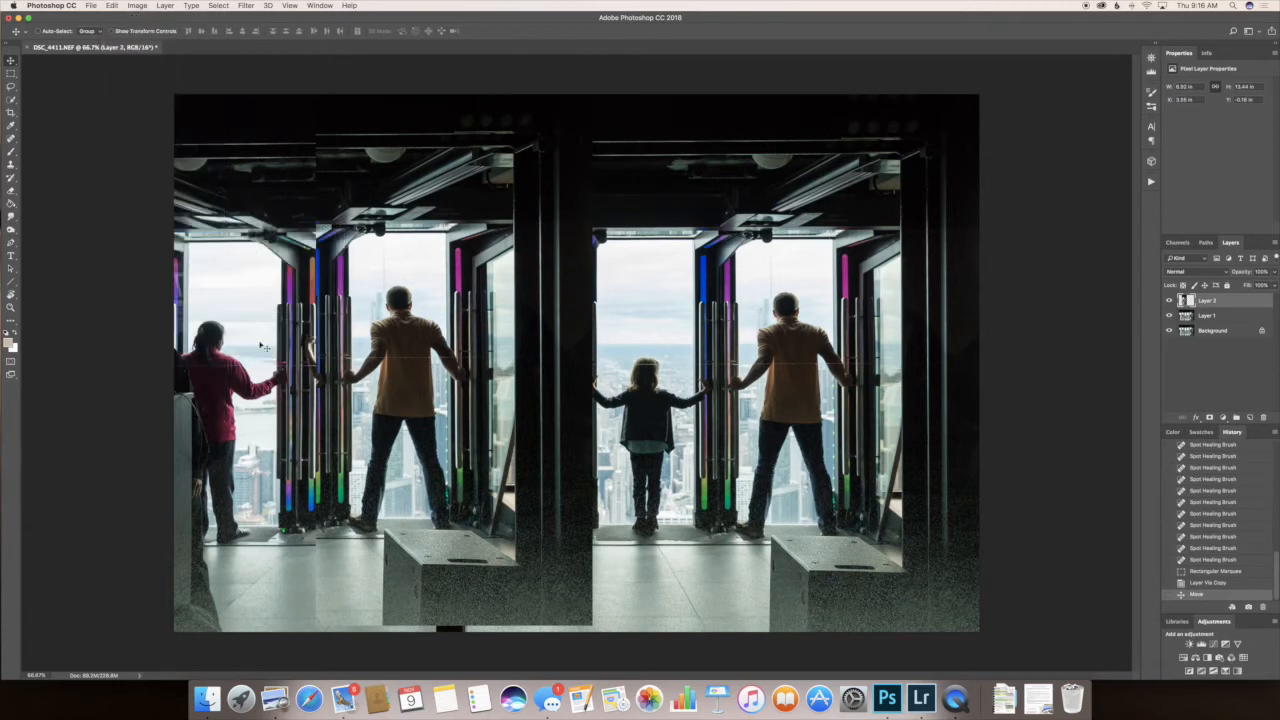
- Align the mirrored section with the photo's left and bottom edges and lower its opacity to reveal the layer beneath
drag(432, 341, 290, 336)
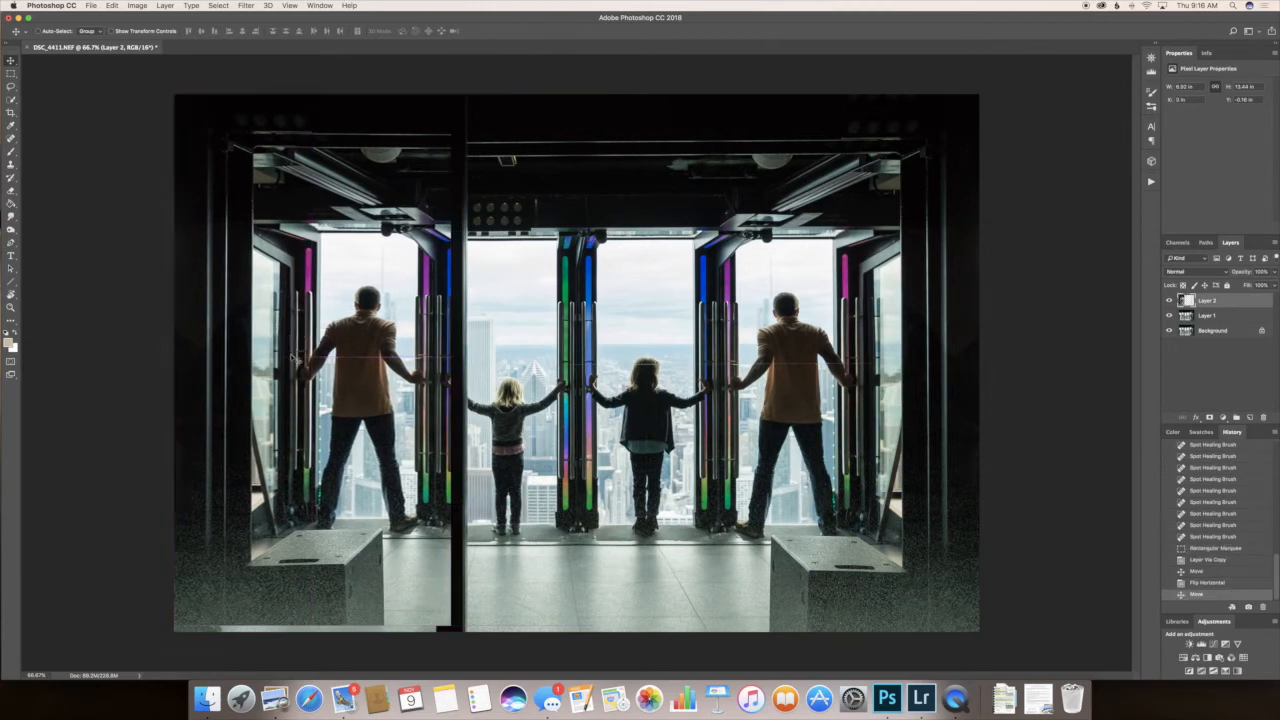
drag(328, 560, 329, 566)
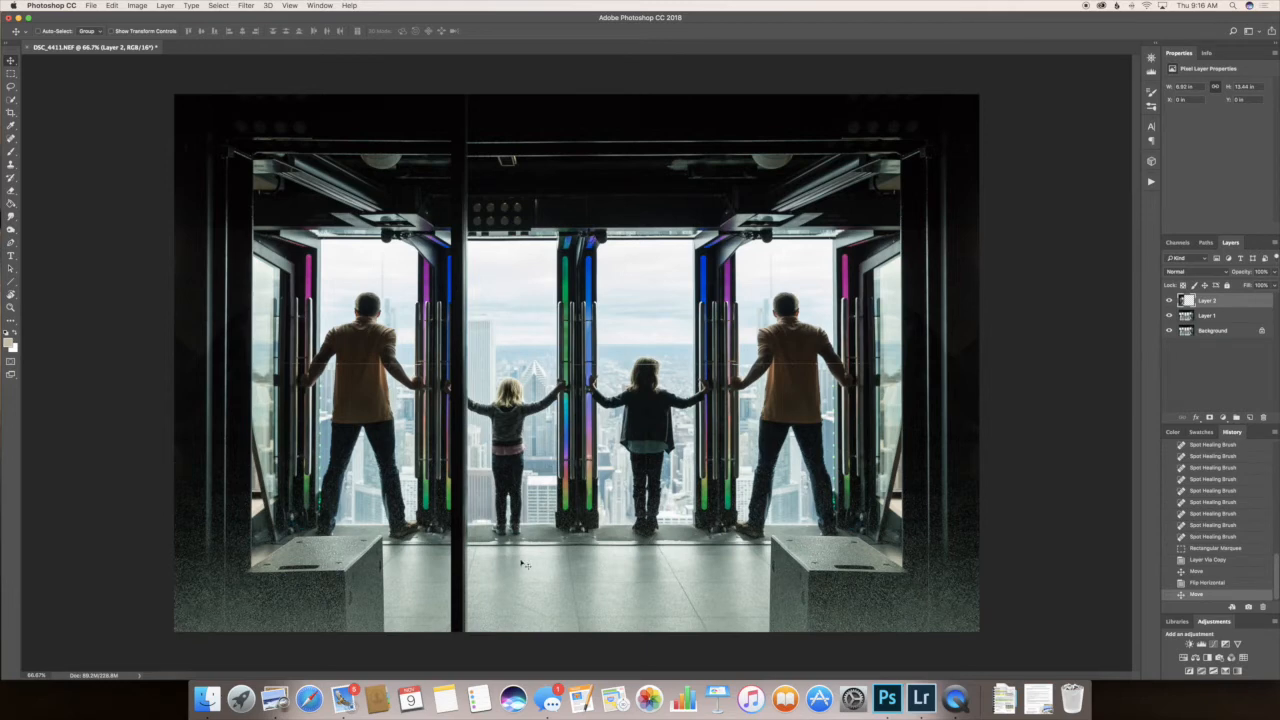
click(1274, 272)
drag(1243, 284, 1241, 284)
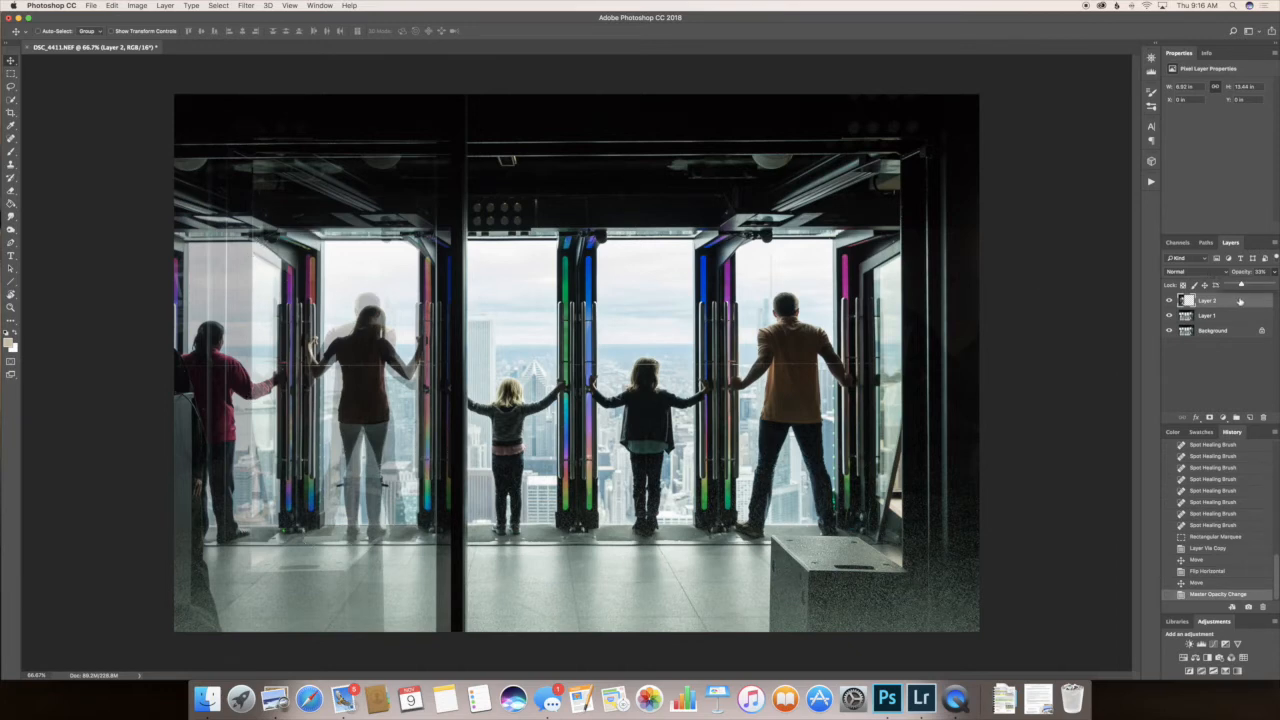
- Add a layer mask to the mirrored section and paint black with a smaller 100% opacity brush to uncover the dark-haired woman
drag(1243, 287, 1247, 287)
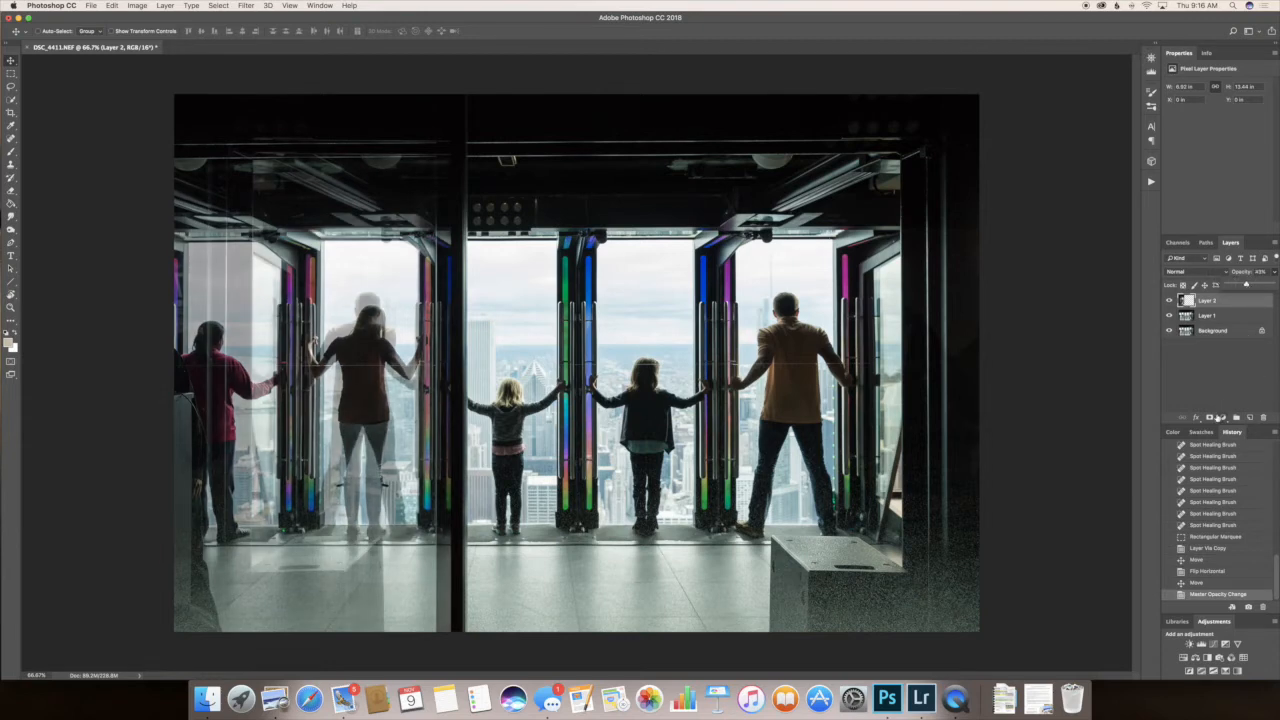
click(1209, 419)
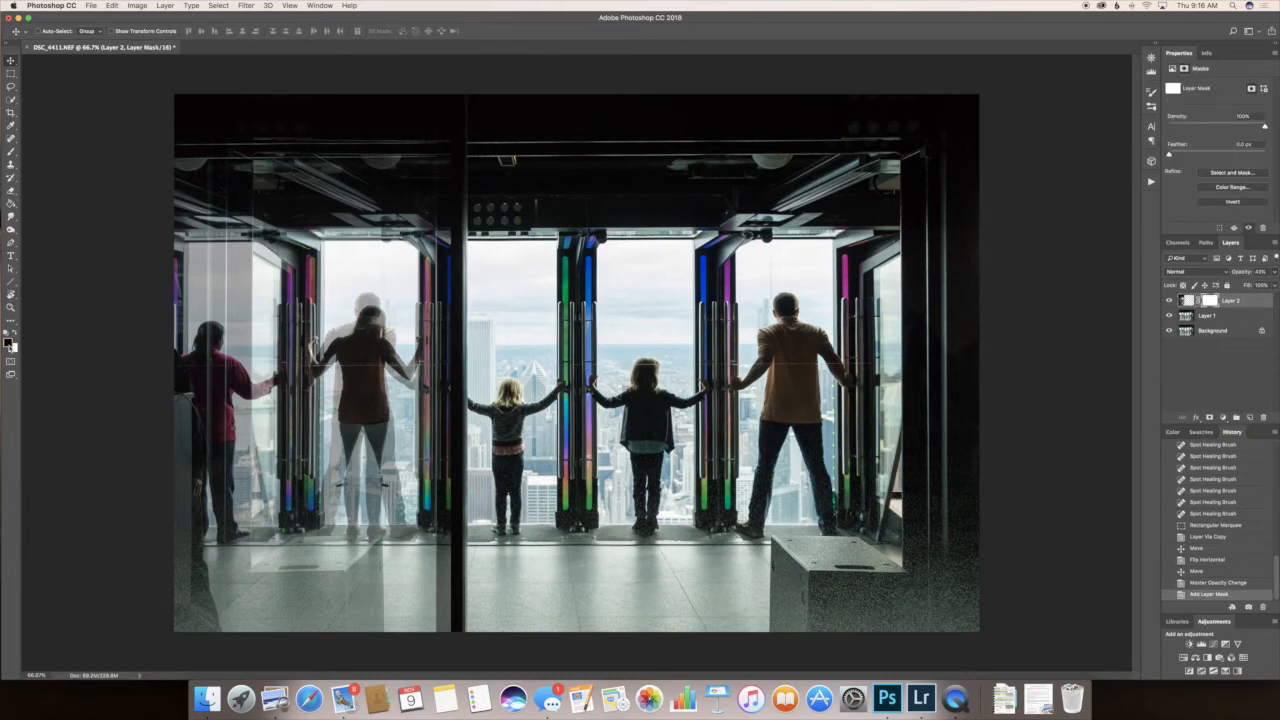
click(11, 151)
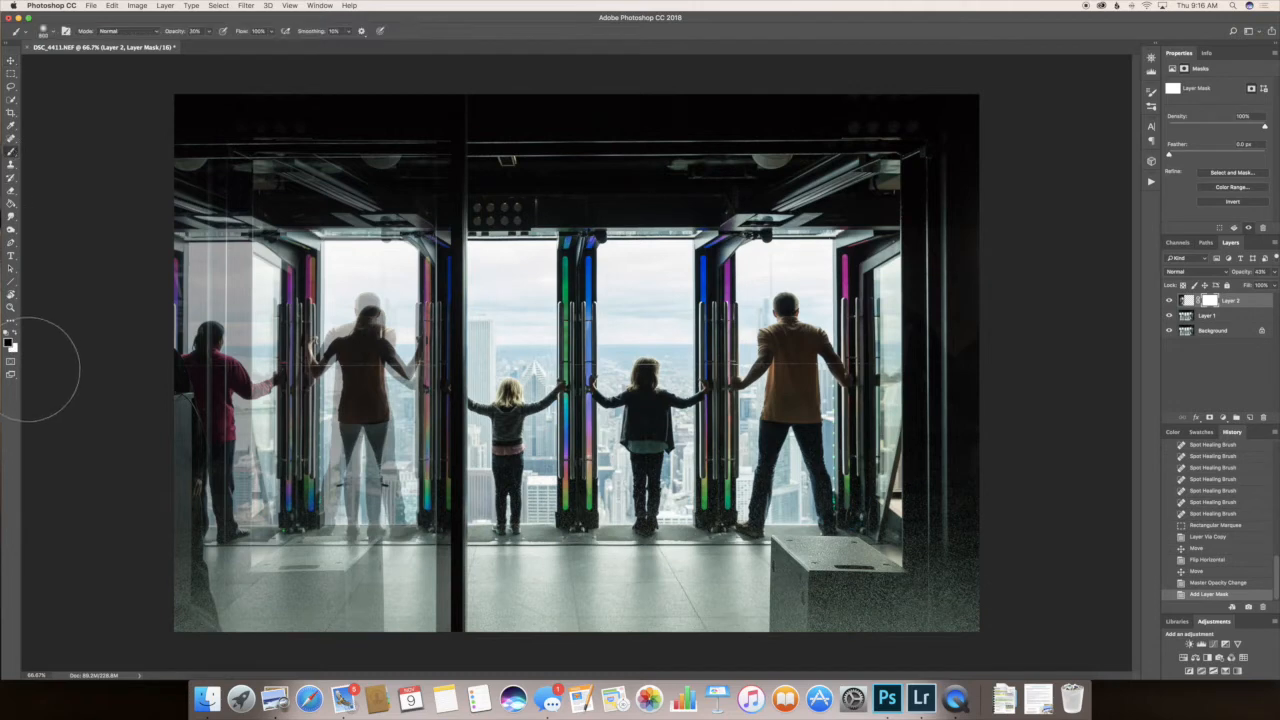
click(208, 31)
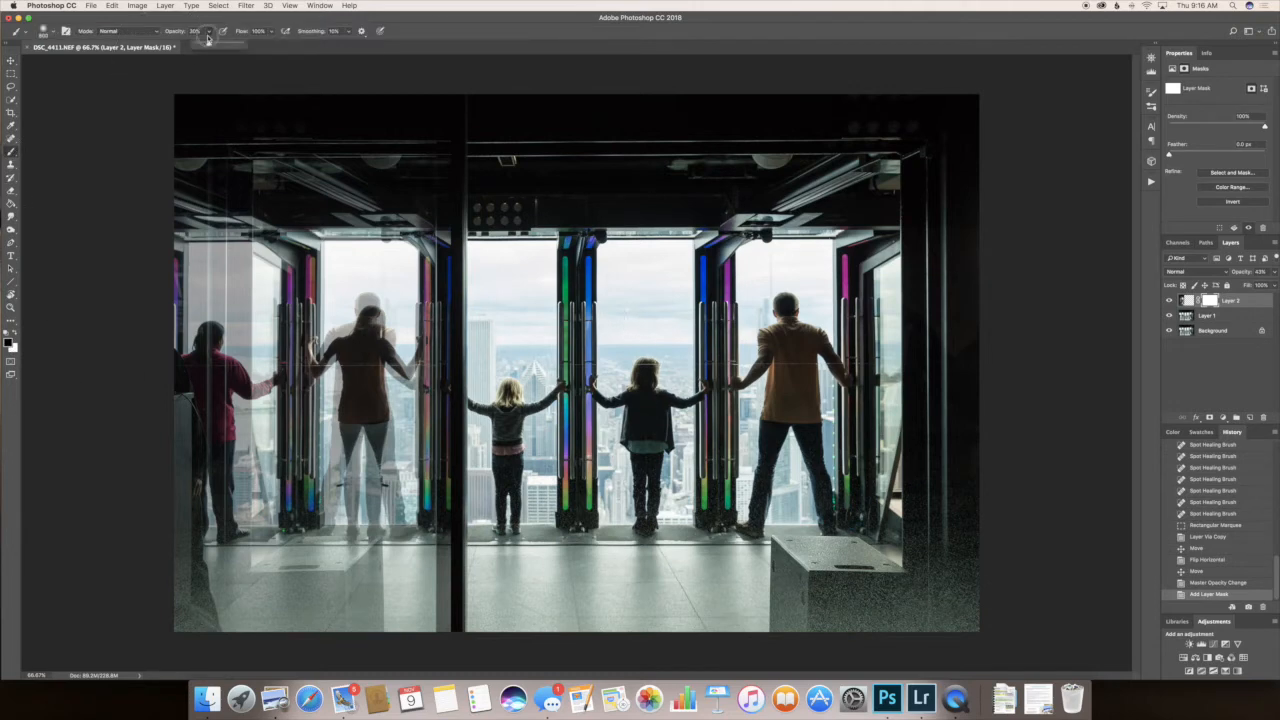
drag(212, 47, 275, 45)
key(bracketleft)
key(bracketleft)
key(bracketleft)
key(bracketleft)
key(bracketleft)
mouse_move(442, 254)
mouse_down()
mouse_move(411, 465)
mouse_move(394, 245)
mouse_move(376, 193)
mouse_move(352, 400)
mouse_up()
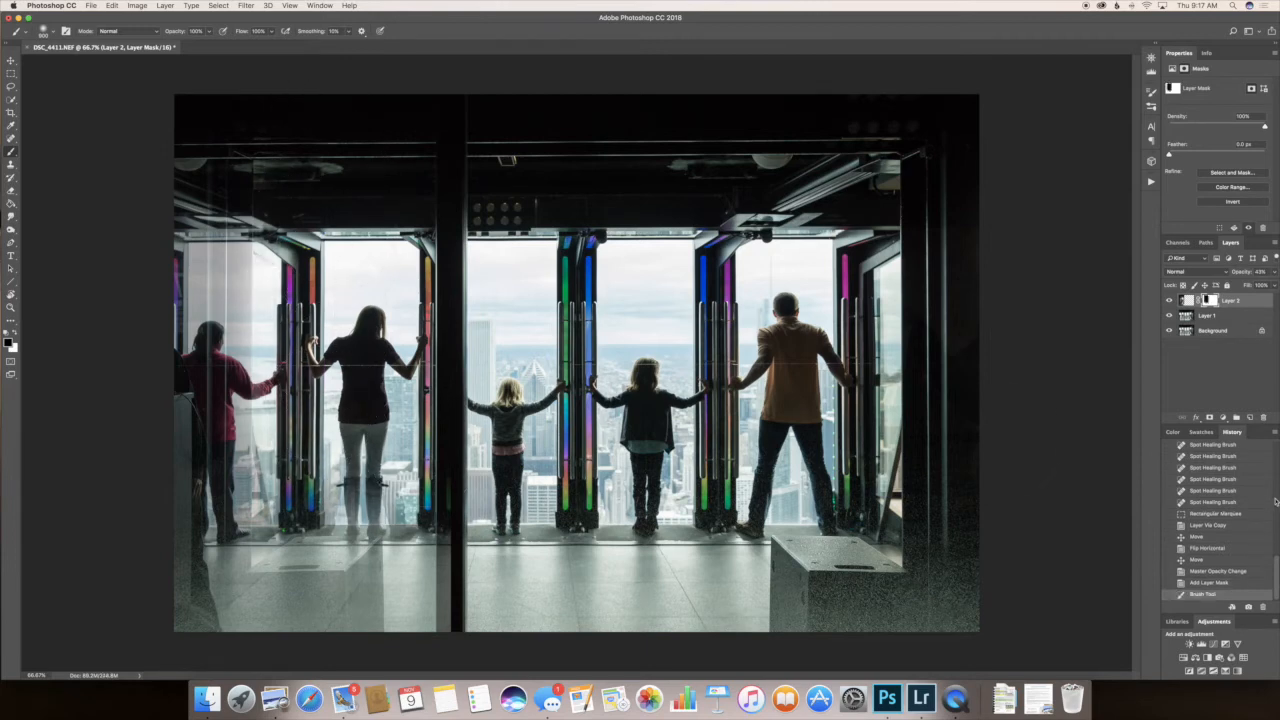
- Set the mirrored layer's opacity to 100% and mask out the duplicated man's legs around the woman's legs
click(1276, 271)
click(1272, 285)
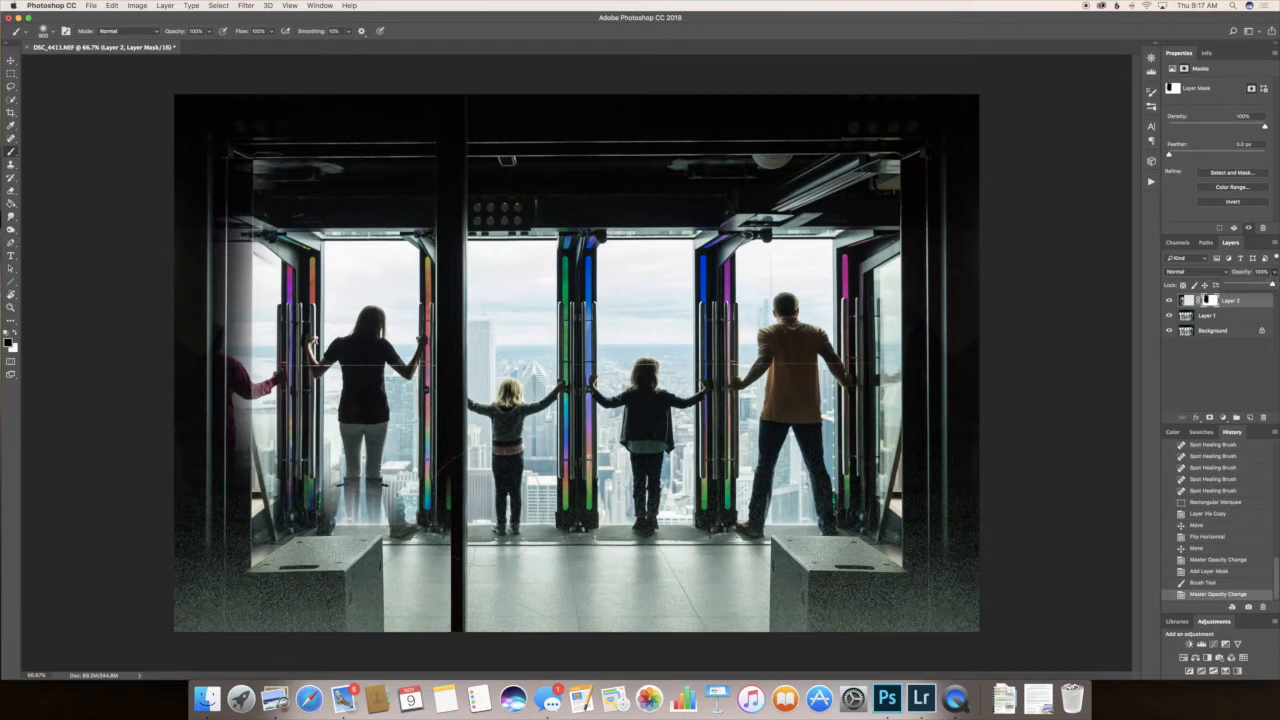
mouse_move(386, 470)
mouse_down()
mouse_move(367, 469)
mouse_move(386, 480)
mouse_move(394, 454)
mouse_up()
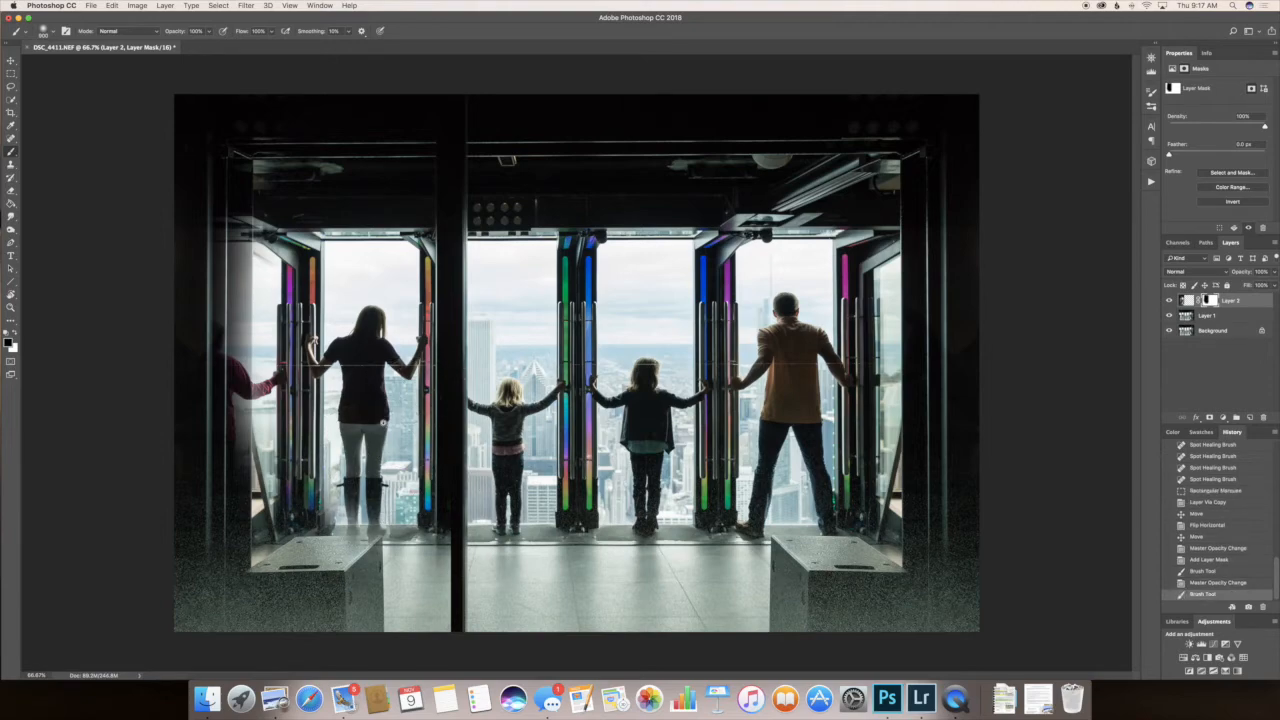
- Paint black on the mask around the woman's boots and the ledge behind the box to remove the remaining mirrored haze
scroll(388, 425, up, 1)
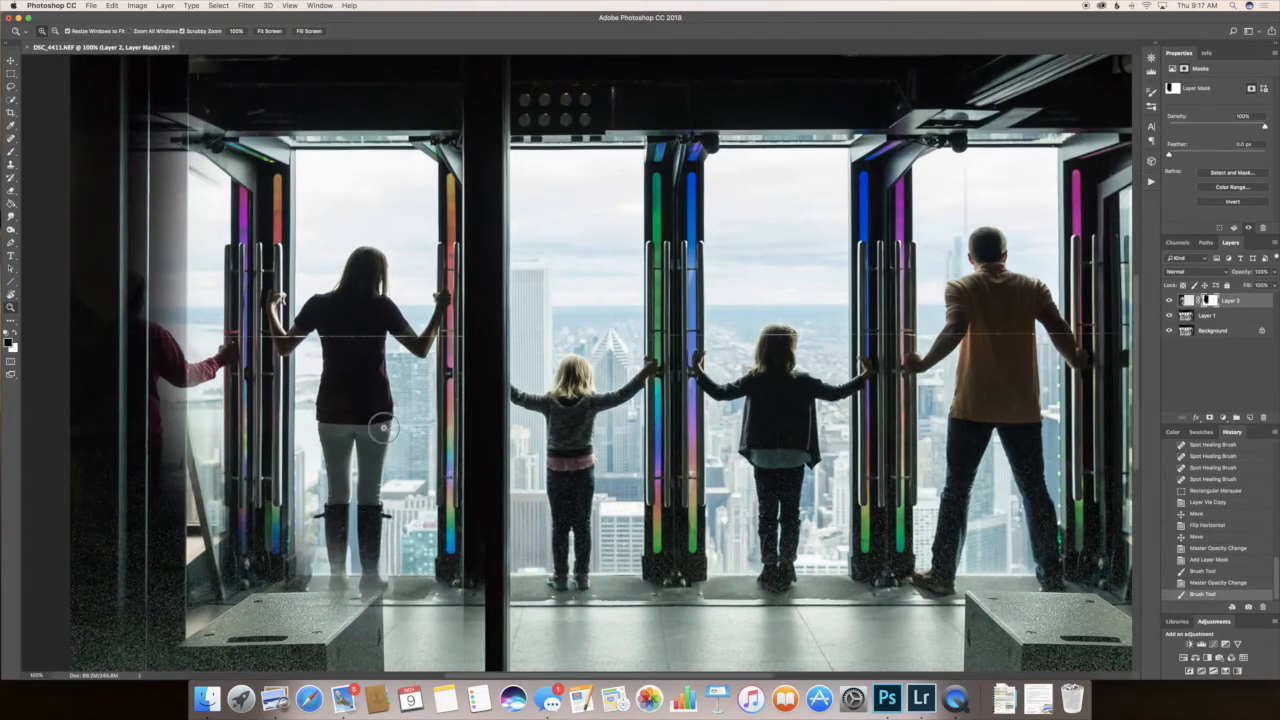
super+click(382, 425)
scroll(318, 494, down, 10)
scroll(318, 494, up, 2)
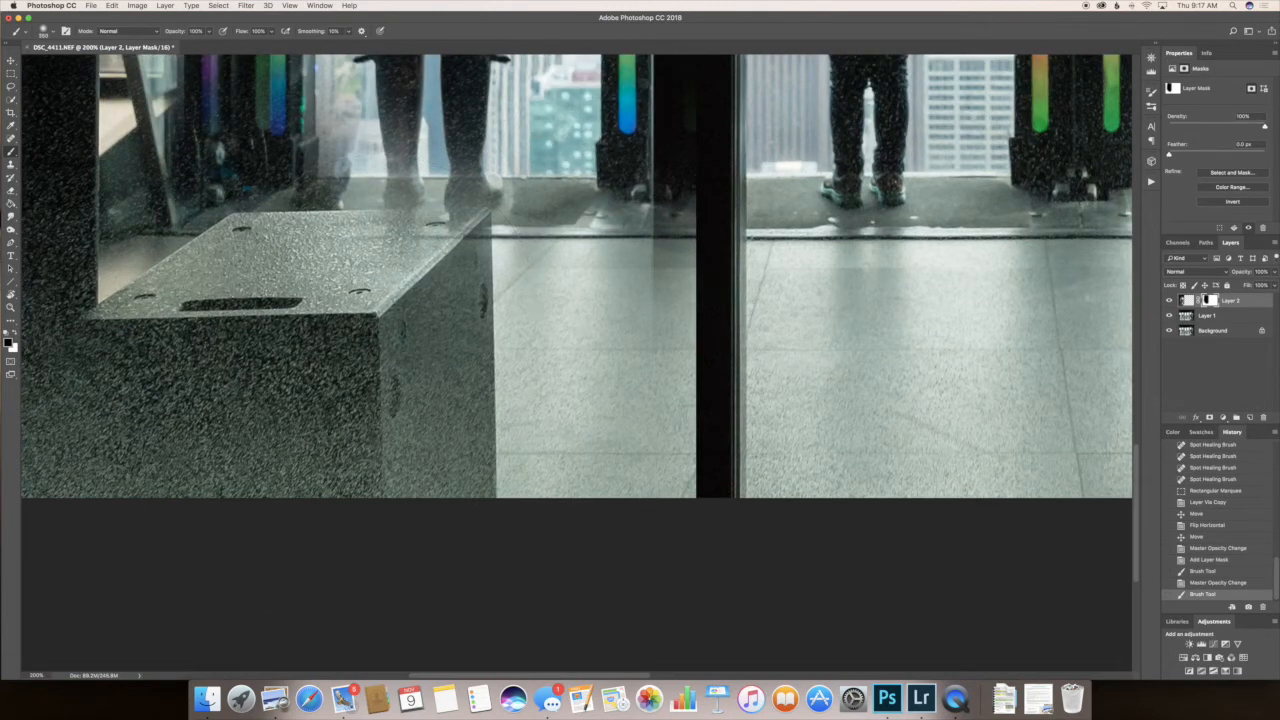
drag(468, 115, 470, 185)
mouse_move(405, 140)
mouse_down()
mouse_move(405, 175)
mouse_move(395, 160)
mouse_move(315, 150)
mouse_up()
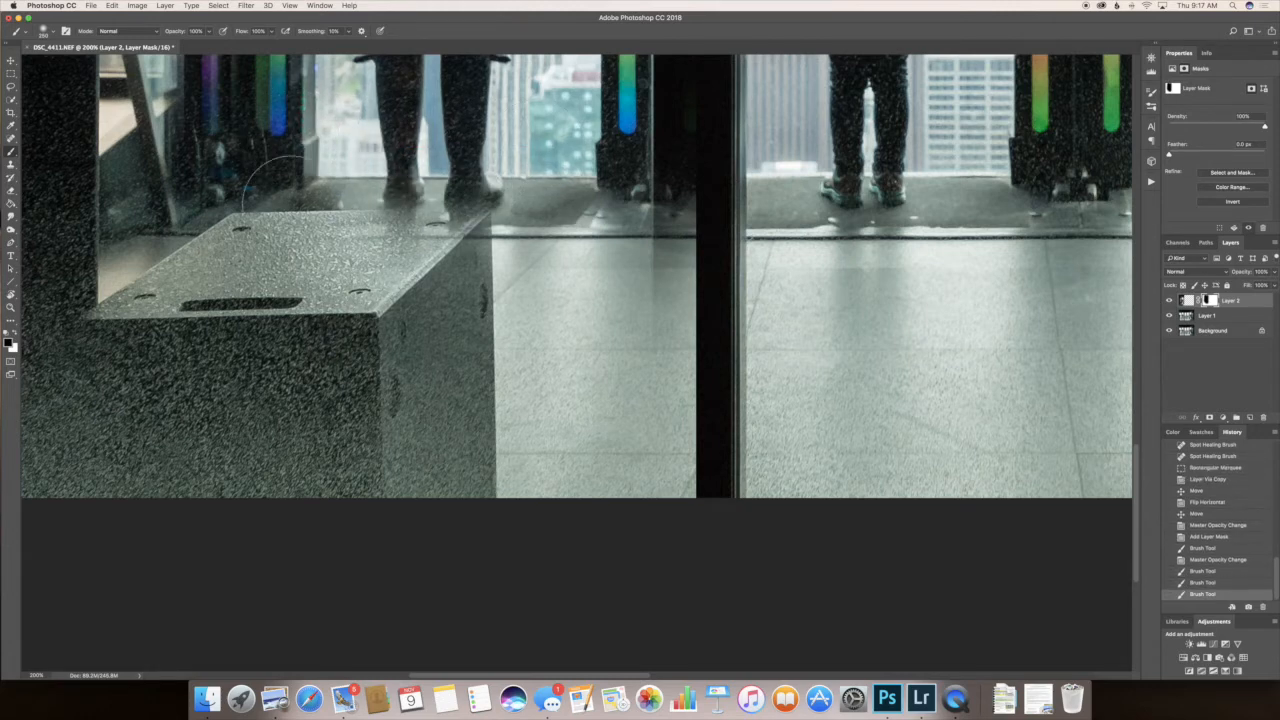
drag(301, 128, 302, 145)
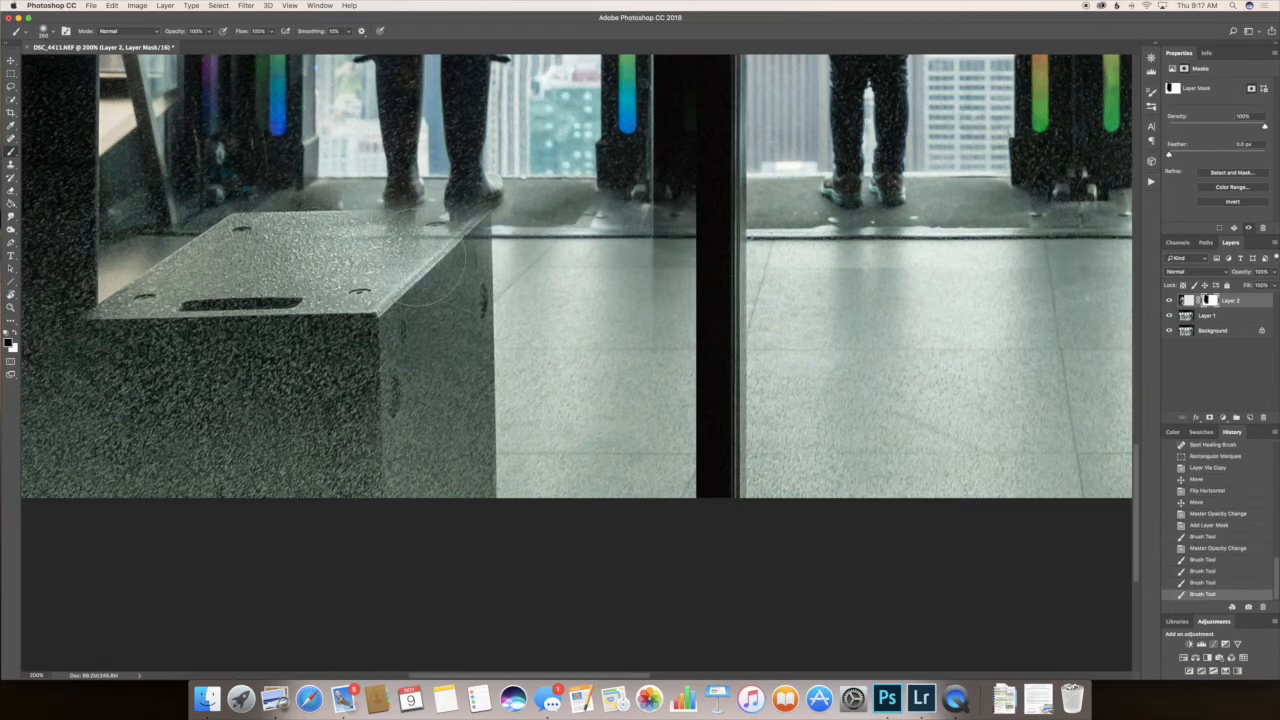
- Paint white on the mask with a smaller brush to restore the back edge and top corner of the mirrored box
key(x)
key(bracketleft)
key(bracketleft)
key(bracketleft)
key(bracketleft)
mouse_move(462, 243)
mouse_down()
mouse_move(446, 249)
mouse_move(464, 243)
mouse_move(458, 329)
mouse_move(380, 340)
mouse_move(452, 200)
mouse_move(472, 195)
mouse_move(285, 200)
mouse_move(330, 200)
mouse_up()
drag(477, 235, 483, 228)
click(436, 232)
click(344, 241)
drag(300, 197, 330, 174)
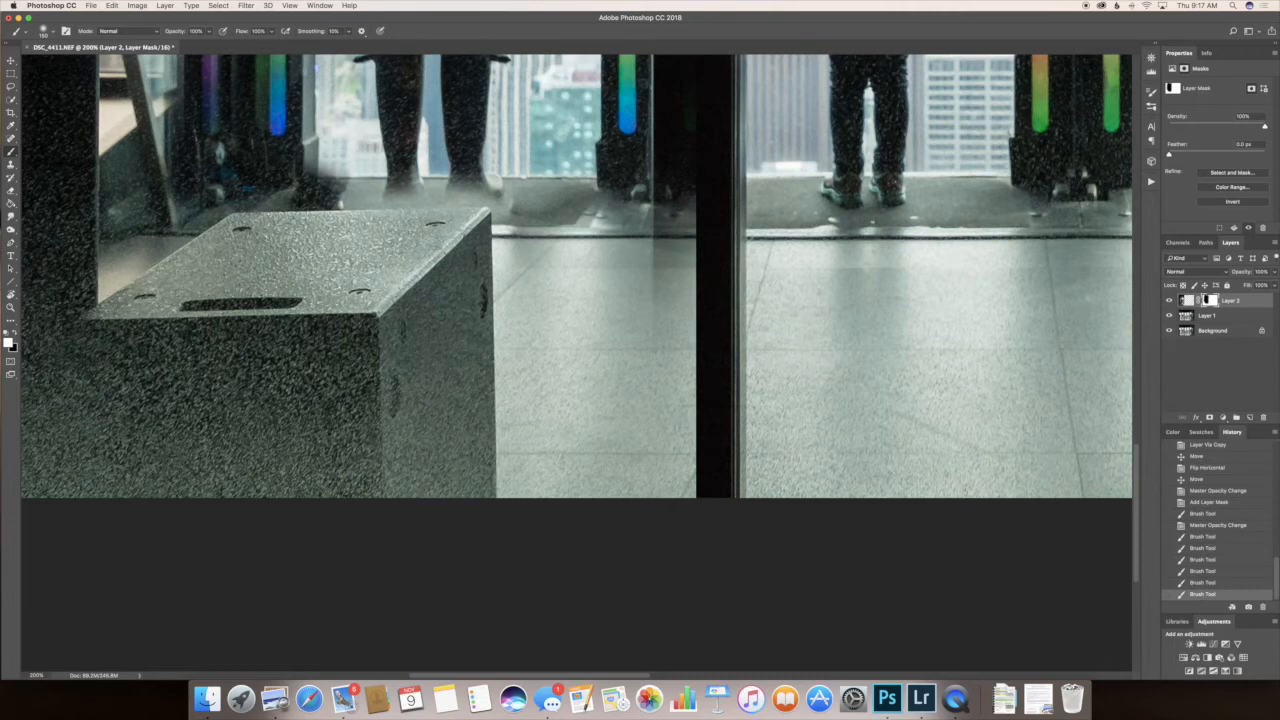
click(438, 260)
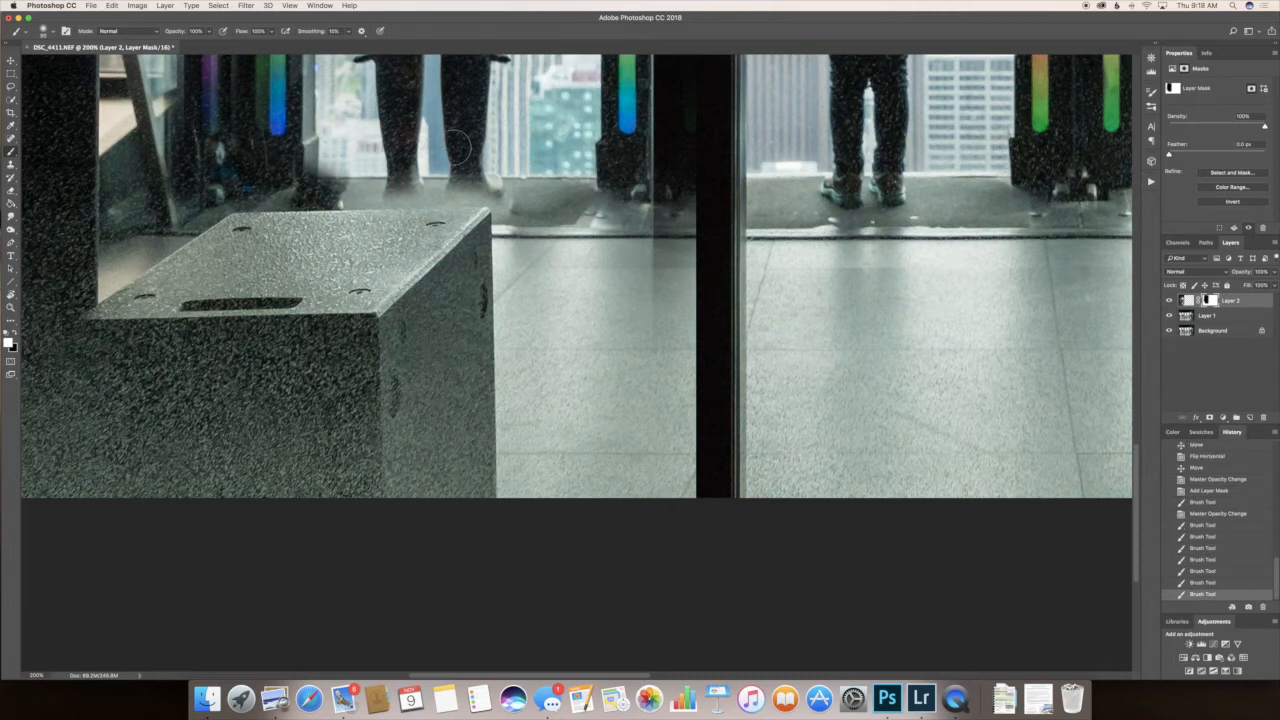
- Paint black on the mask to uncover the woman's boot feet and hide the mirrored shoe and haze behind the box
click(17, 335)
mouse_move(385, 200)
mouse_down()
mouse_move(498, 200)
mouse_move(462, 188)
mouse_move(474, 182)
mouse_move(540, 208)
mouse_move(588, 202)
mouse_move(588, 226)
mouse_move(512, 256)
mouse_up()
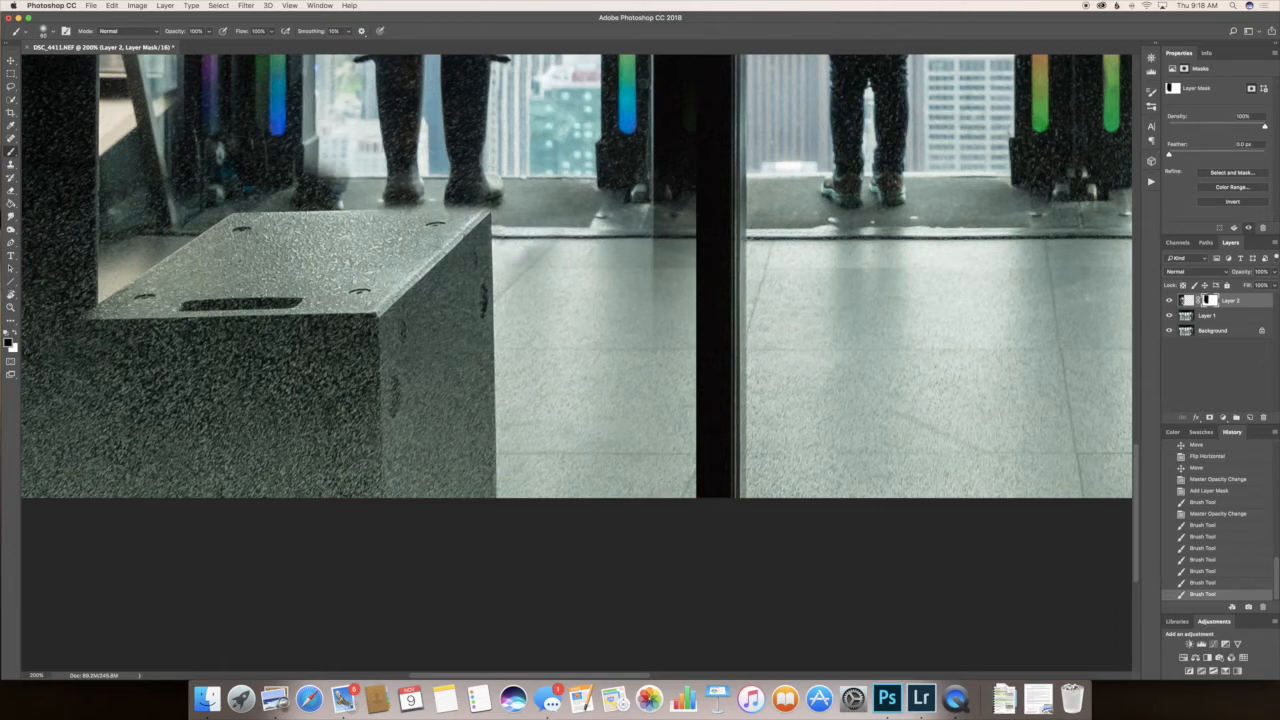
click(406, 181)
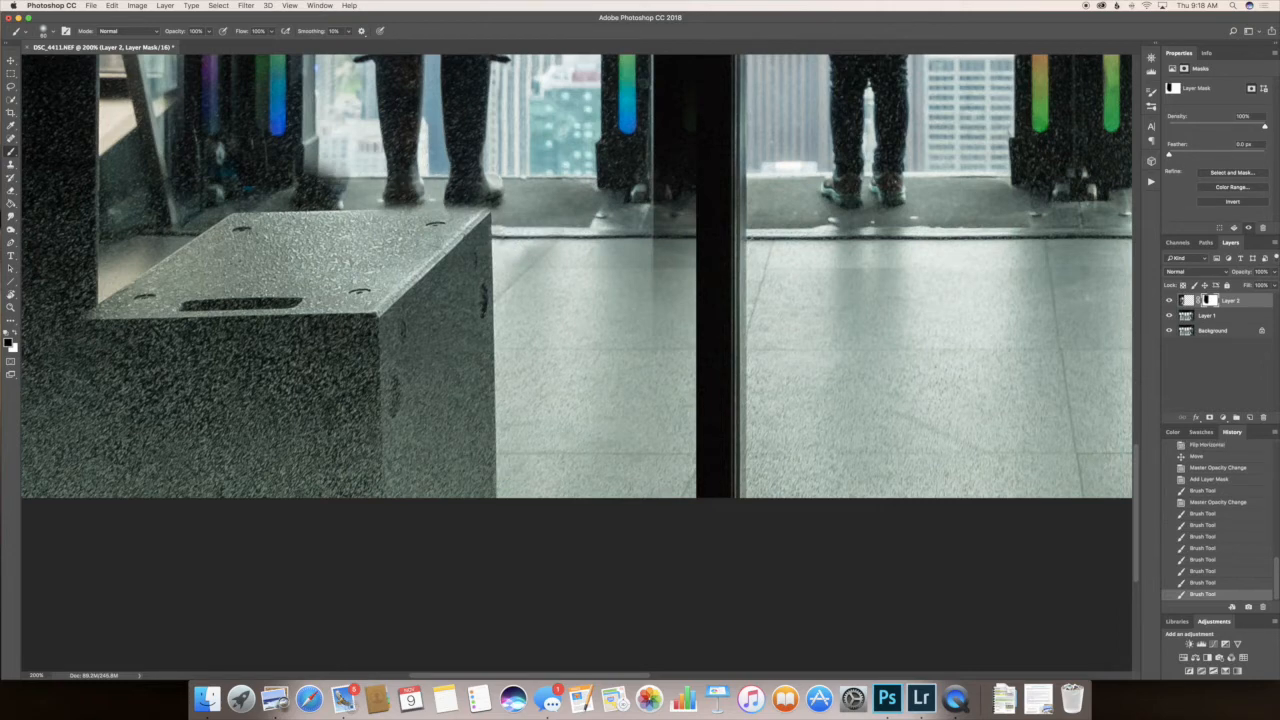
mouse_move(331, 176)
mouse_down()
mouse_move(262, 182)
mouse_move(326, 190)
mouse_move(280, 194)
mouse_move(296, 193)
mouse_up()
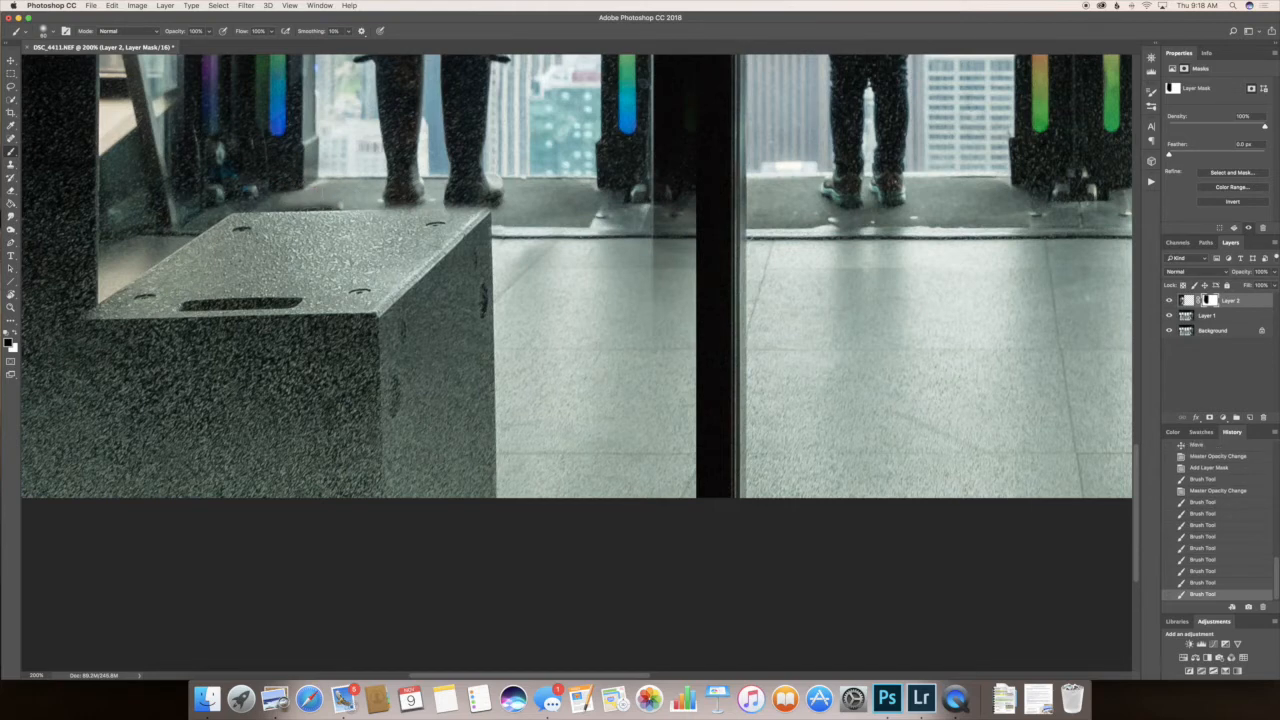
click(300, 211)
mouse_move(308, 210)
mouse_down()
mouse_move(345, 210)
mouse_move(246, 206)
mouse_move(269, 202)
mouse_up()
drag(365, 206, 408, 209)
- Refine the mask where the boots meet the box's back edge, alternating small white and black brush strokes
key(x)
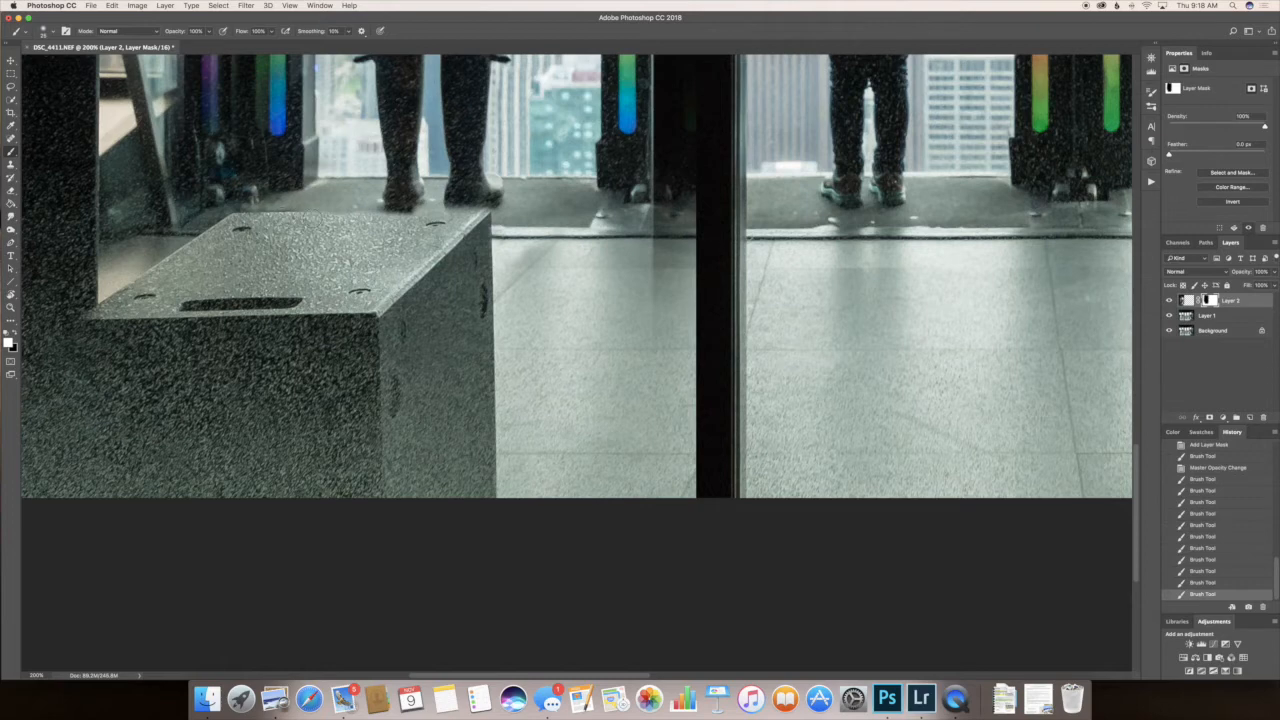
click(404, 214)
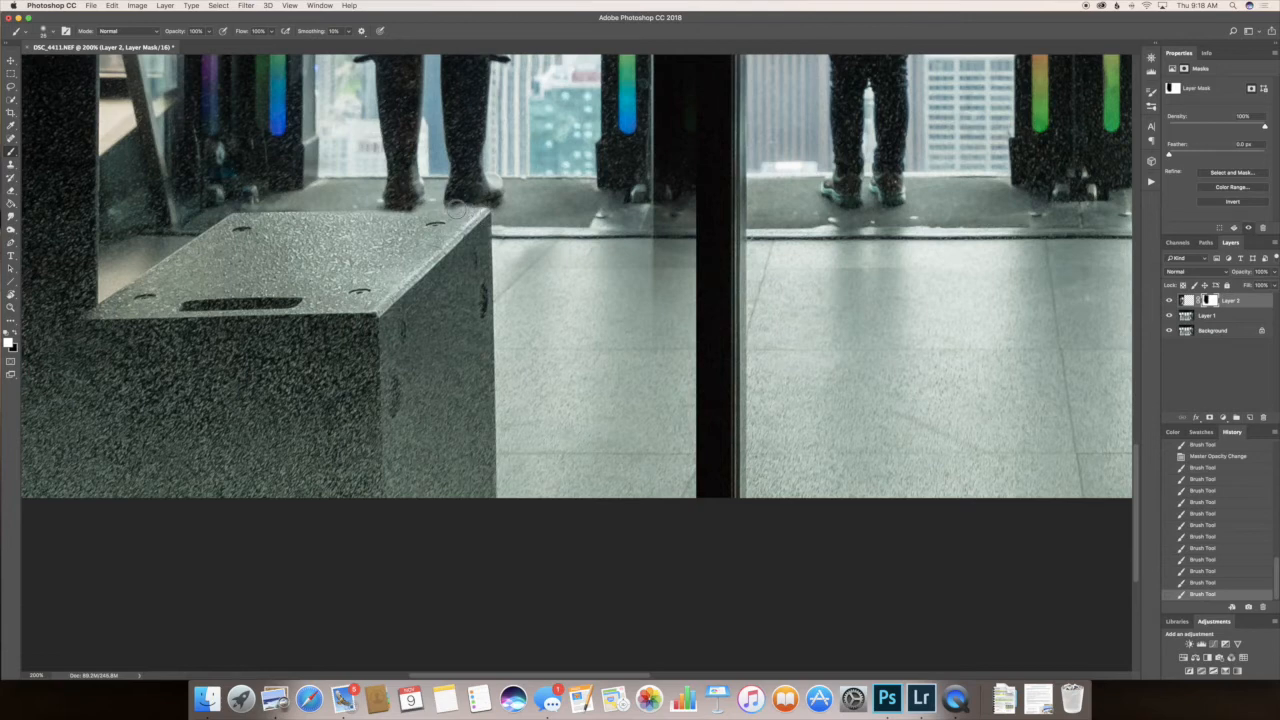
drag(412, 210, 396, 208)
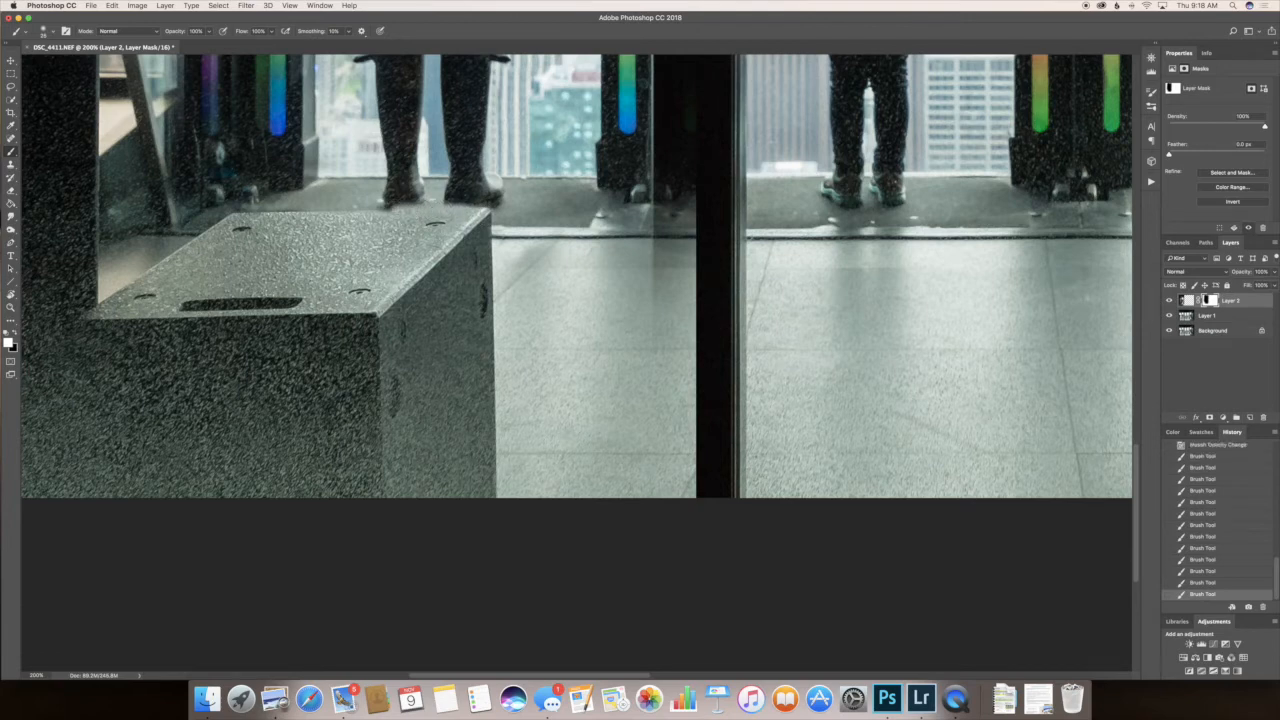
key(x)
mouse_move(393, 203)
mouse_down()
mouse_move(389, 200)
mouse_move(491, 201)
mouse_move(388, 205)
mouse_up()
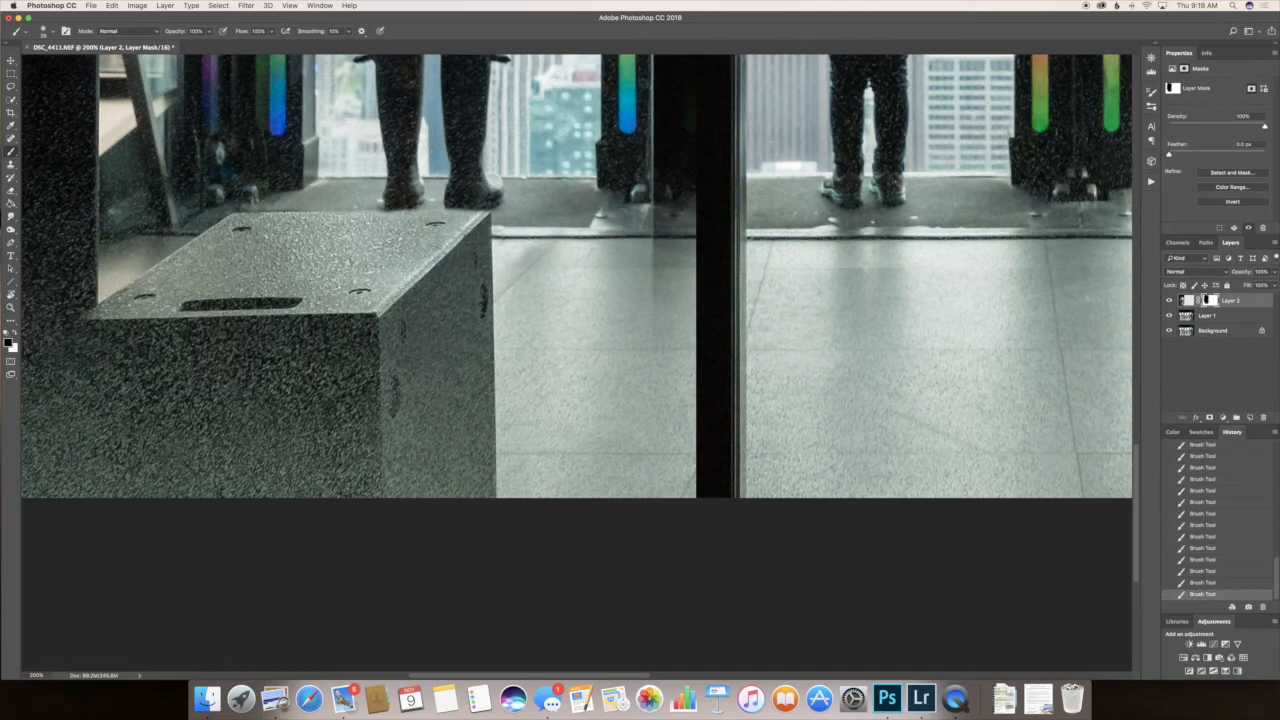
- Examine the blend around the boots and the mirrored box up close and in the whole photo
key(x)
key(z)
alt+click(493, 266)
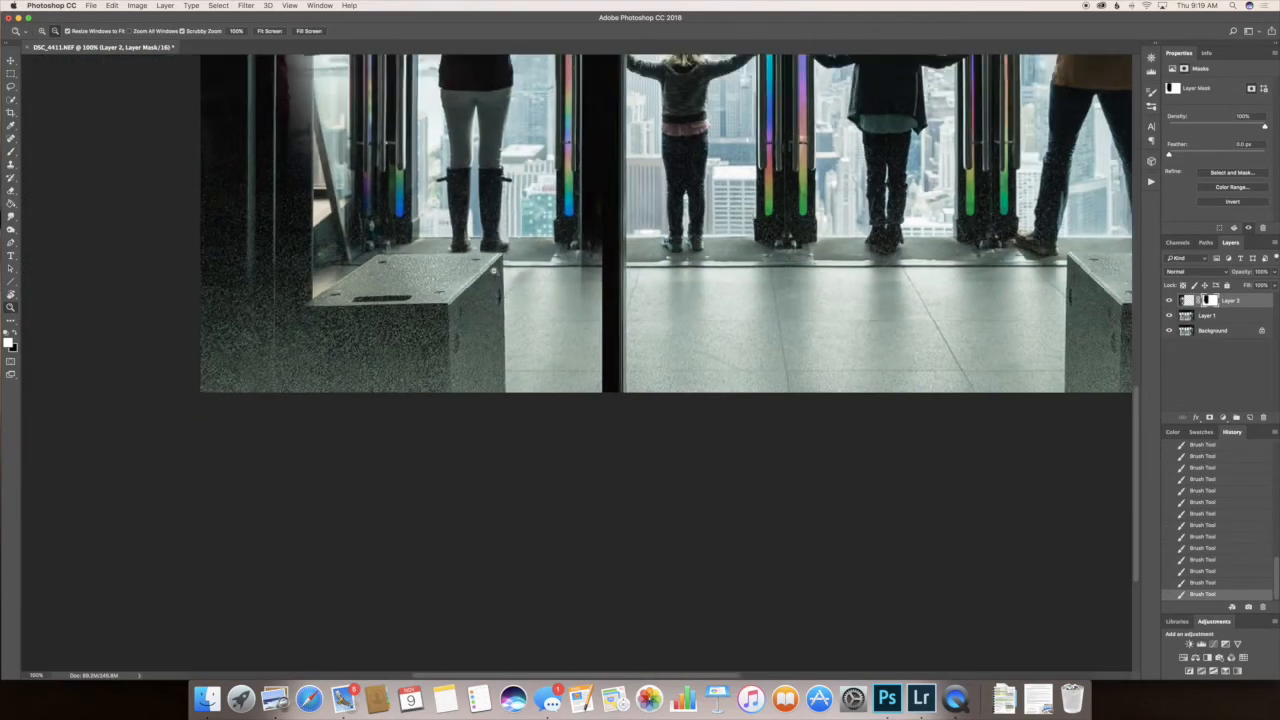
alt+click(493, 268)
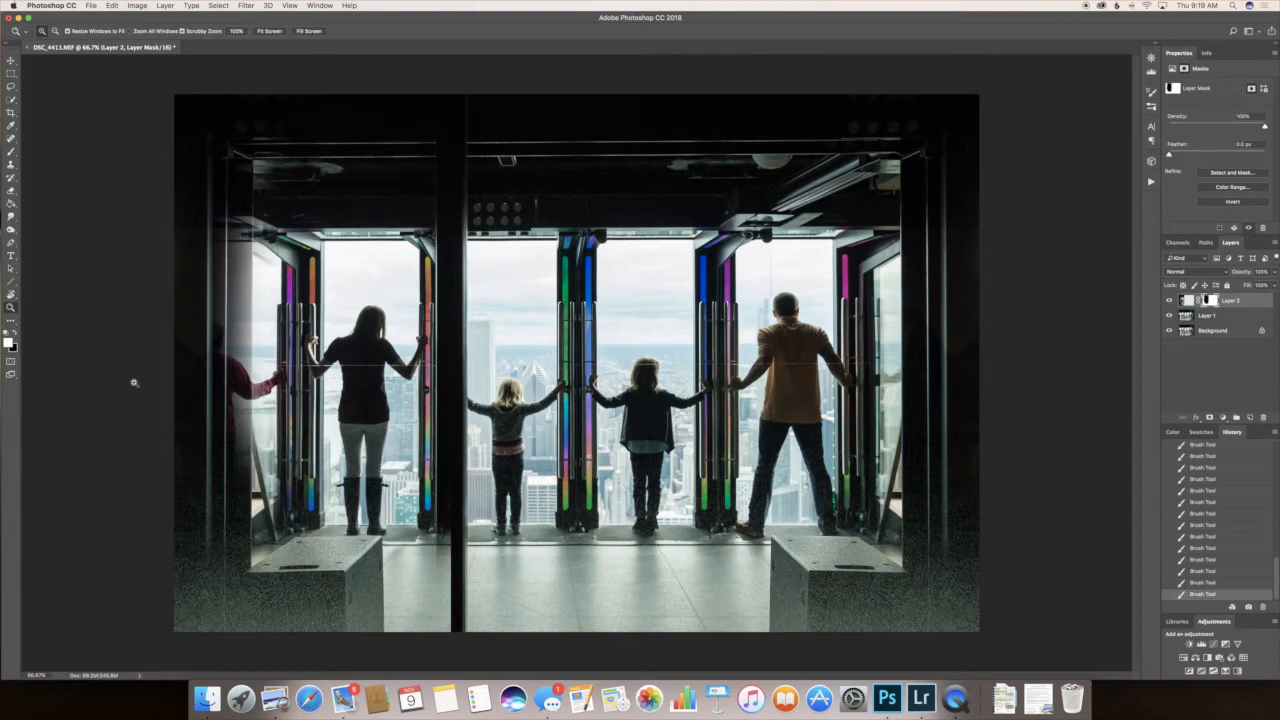
click(333, 553)
click(333, 553)
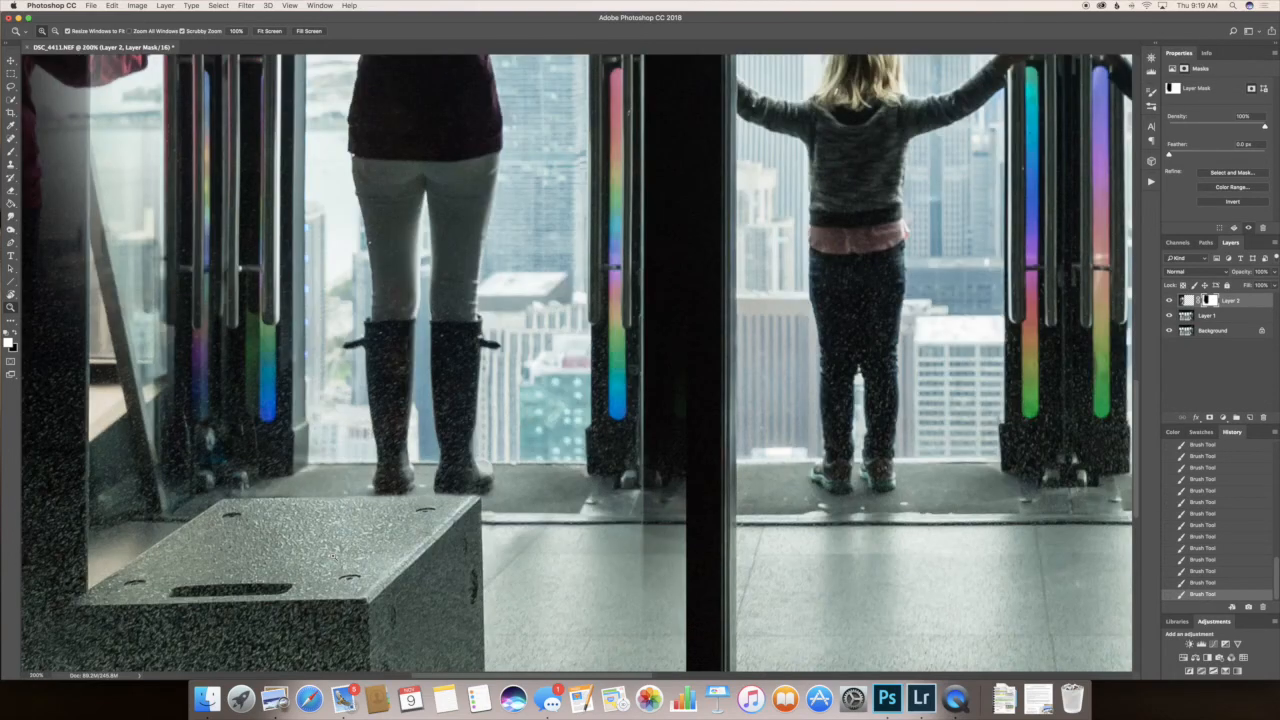
key(b)
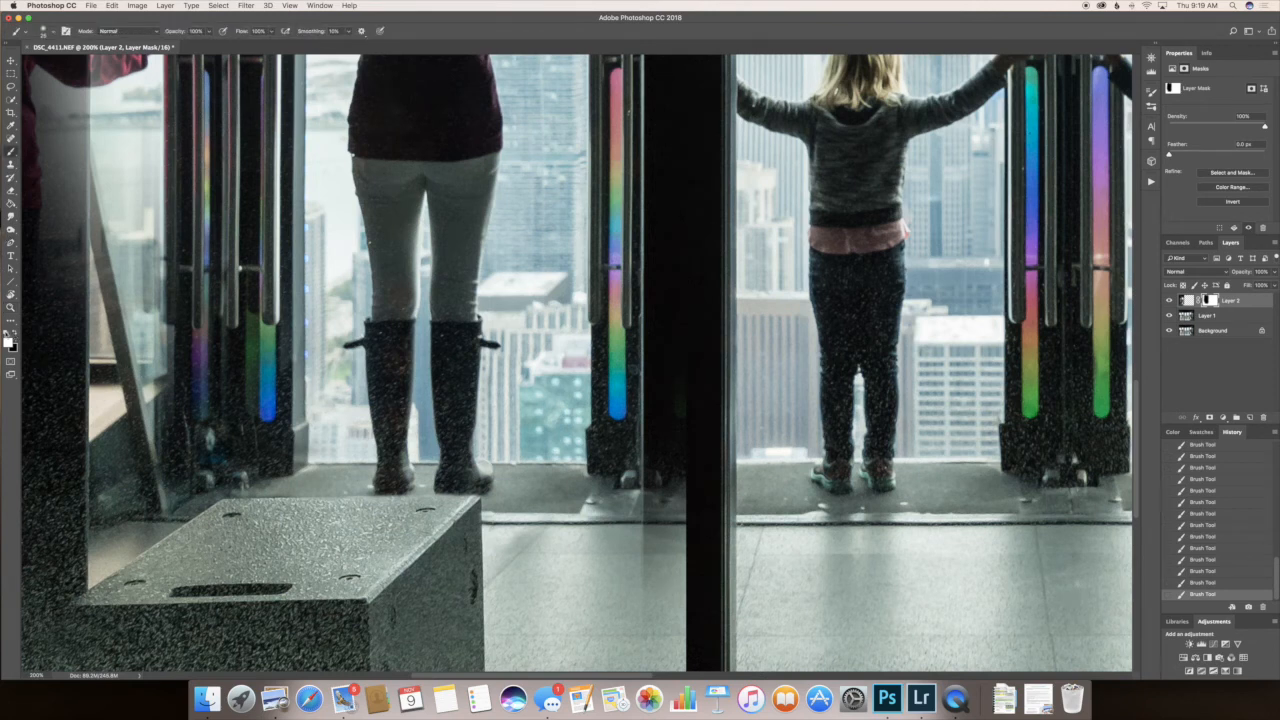
key(x)
key(x)
key(z)
alt+click(546, 459)
alt+click(546, 459)
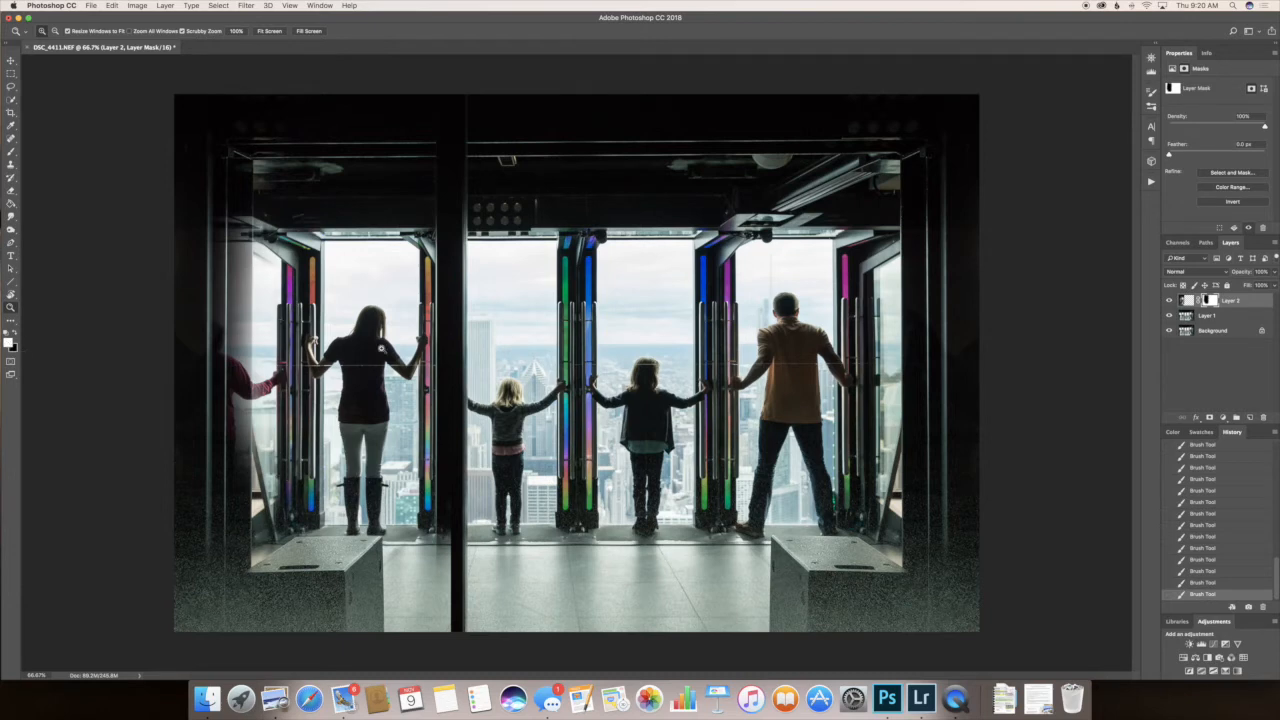
- Paint white on the mask with a larger brush to cover the woman in magenta and extend the mirrored frame up to the ceiling
key(b)
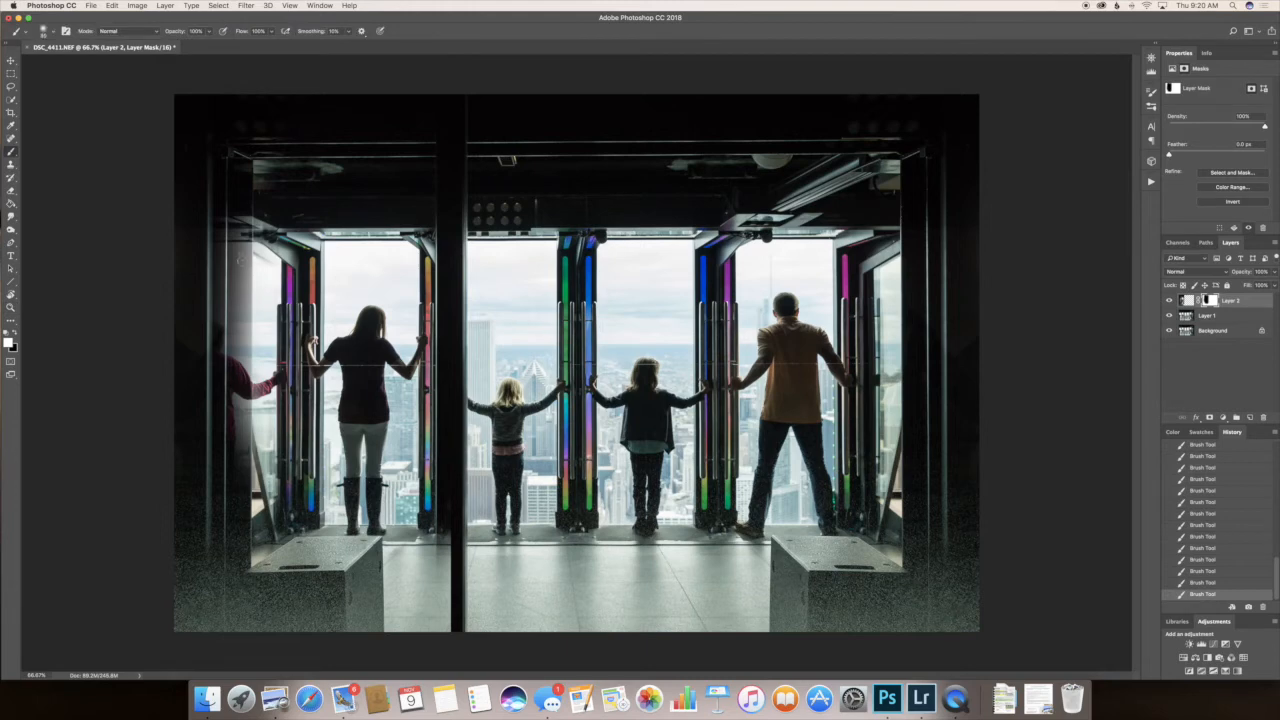
key(bracketright)
key(bracketright)
key(bracketright)
key(bracketright)
key(bracketright)
mouse_move(228, 276)
mouse_down()
mouse_move(234, 422)
mouse_move(245, 268)
mouse_move(237, 508)
mouse_move(256, 258)
mouse_move(232, 487)
mouse_move(244, 312)
mouse_move(232, 127)
mouse_move(236, 257)
mouse_move(218, 117)
mouse_move(224, 188)
mouse_move(238, 151)
mouse_move(242, 204)
mouse_move(257, 152)
mouse_move(268, 180)
mouse_up()
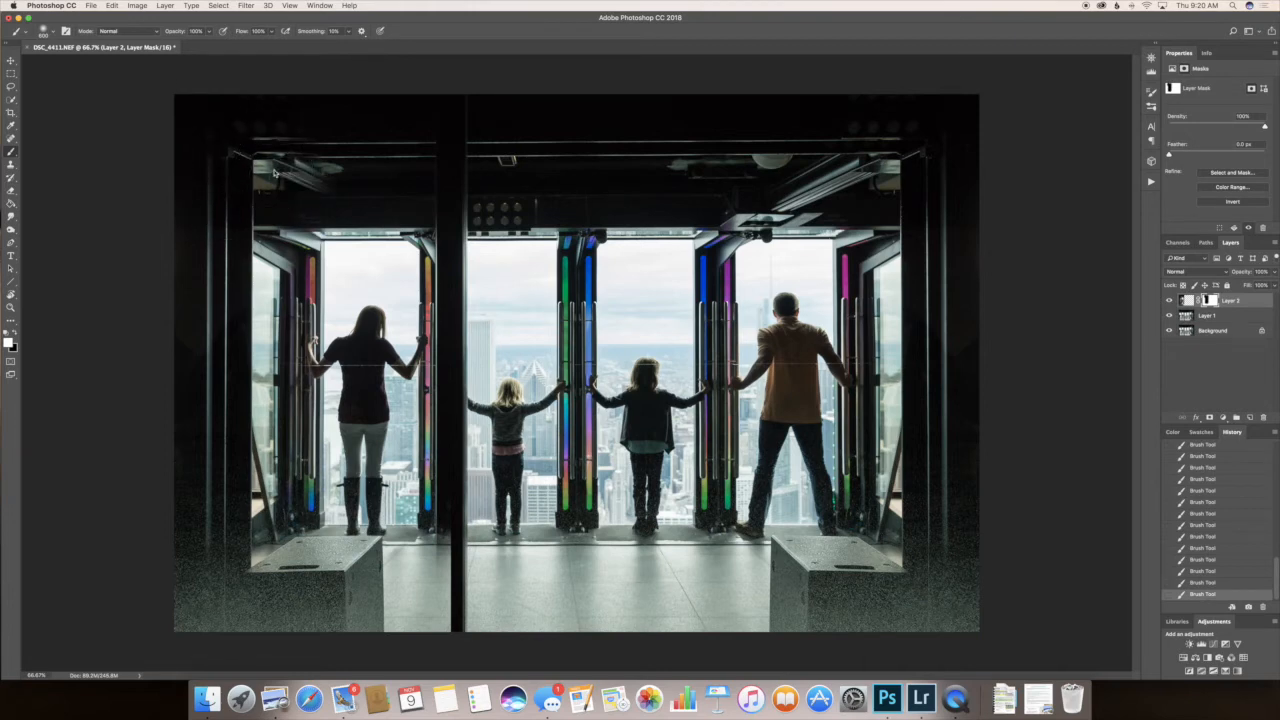
mouse_move(273, 170)
mouse_down()
mouse_move(340, 166)
mouse_move(325, 166)
mouse_move(490, 282)
mouse_up()
drag(358, 190, 331, 176)
- Paint black on the mask with a smaller brush to hide the mirrored ceiling beams above the dark-haired woman
key(x)
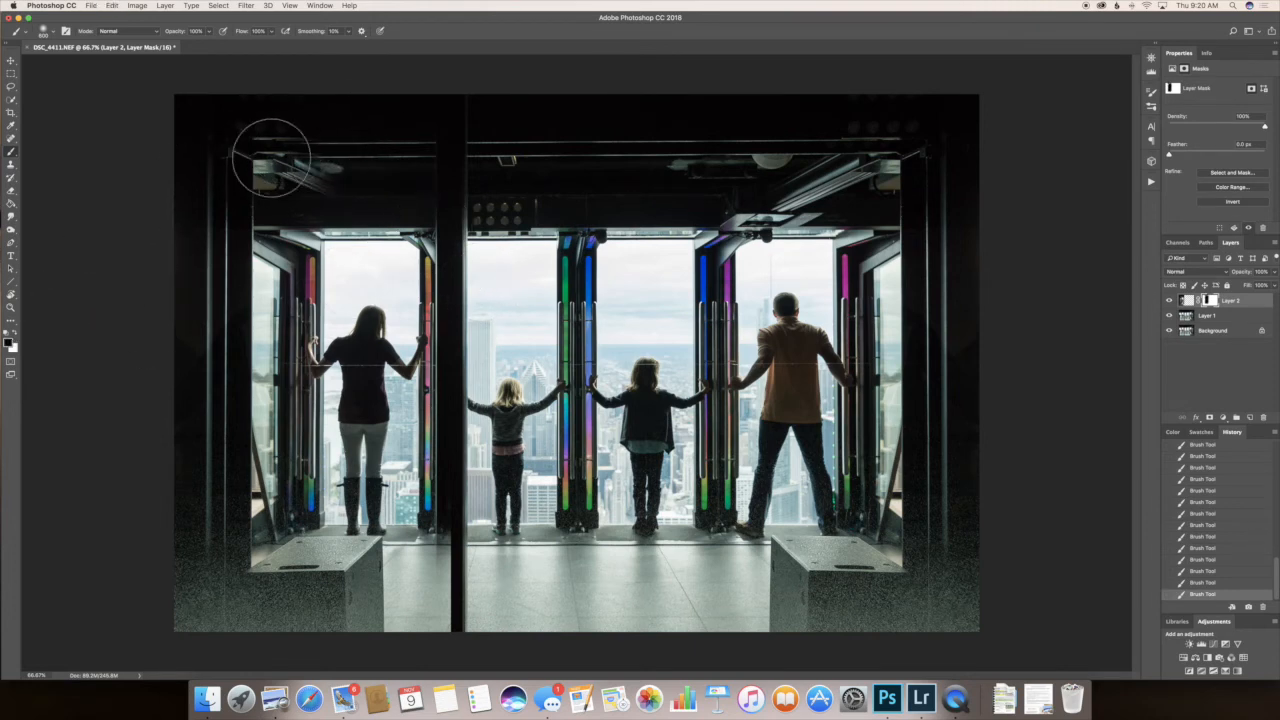
key(bracketleft)
key(bracketleft)
key(bracketleft)
key(bracketleft)
key(bracketleft)
key(bracketleft)
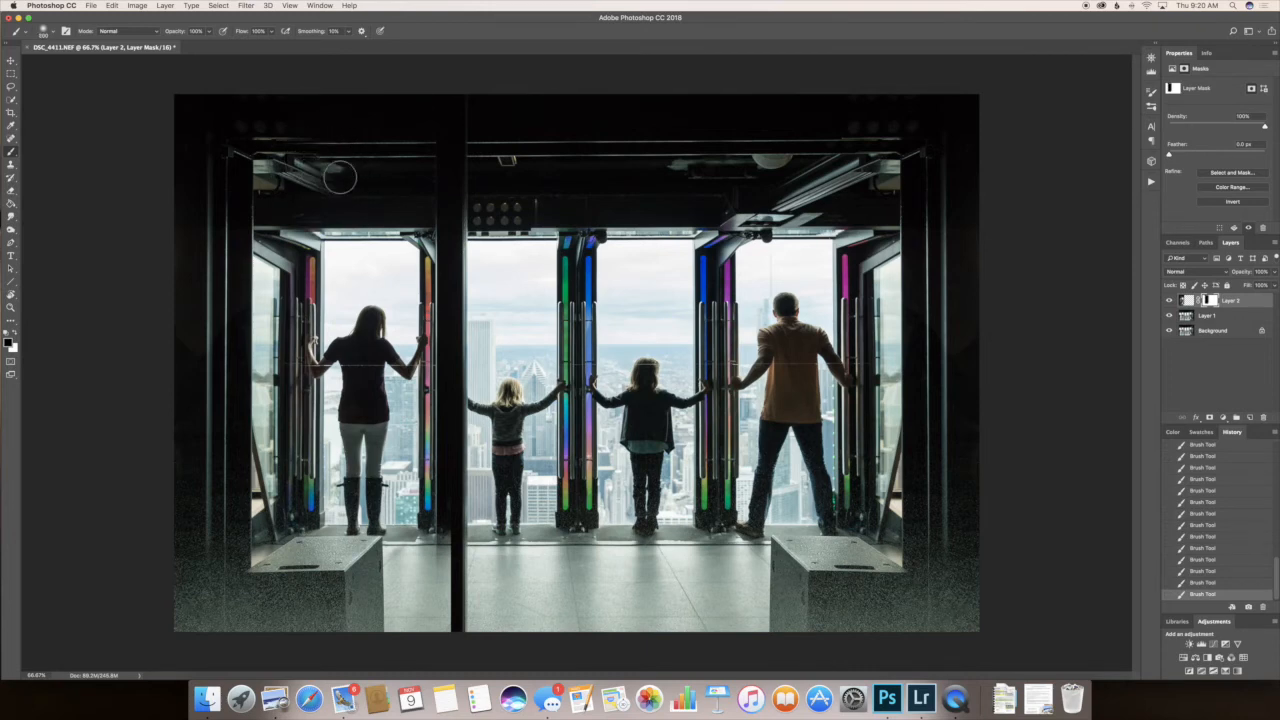
mouse_move(338, 177)
mouse_down()
mouse_move(280, 175)
mouse_move(381, 182)
mouse_move(269, 181)
mouse_move(376, 170)
mouse_move(259, 166)
mouse_move(341, 176)
mouse_up()
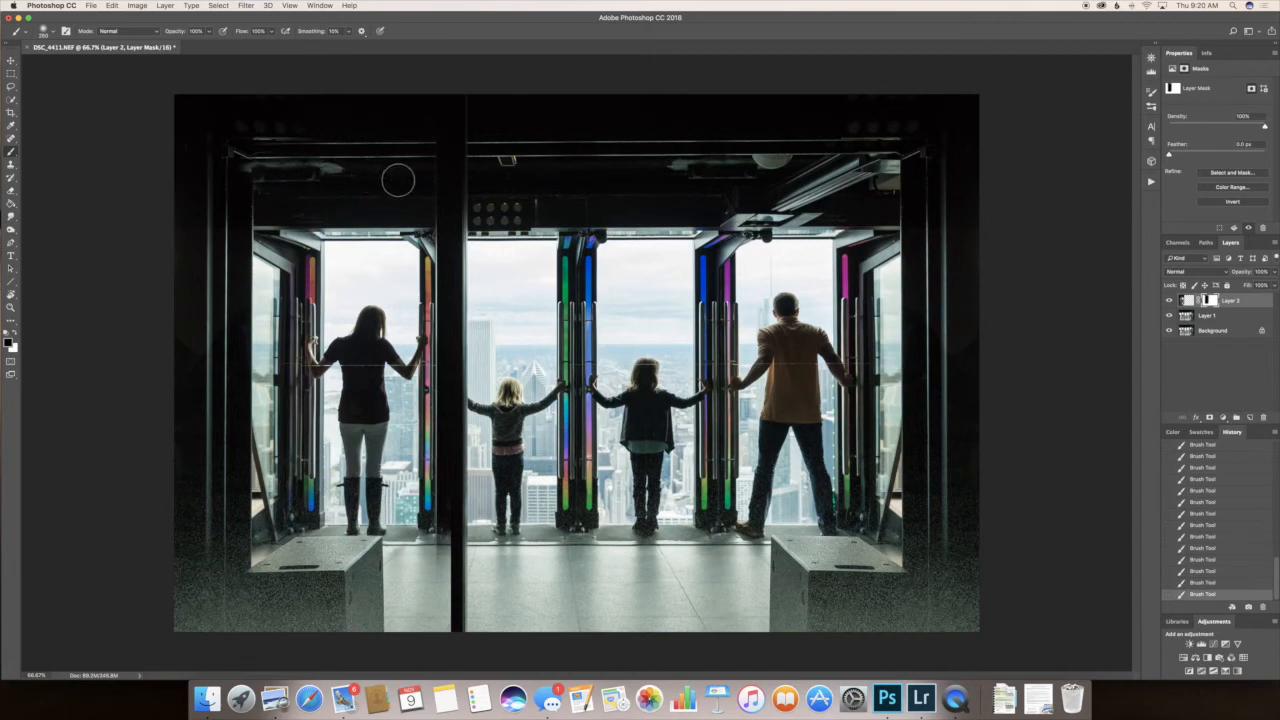
- Paint white on the mask at the ceiling's outer corner to restore the mirrored frame's vertical edge
scroll(194, 166, up, 1)
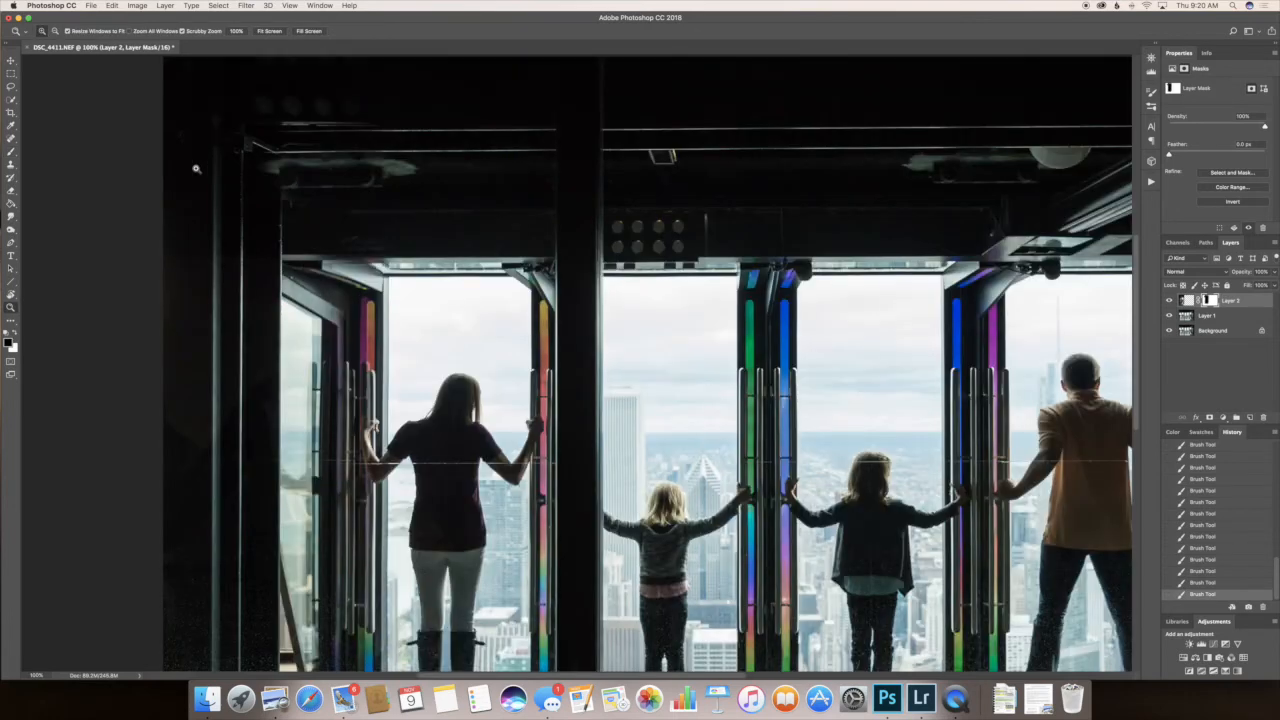
key(z)
click(250, 168)
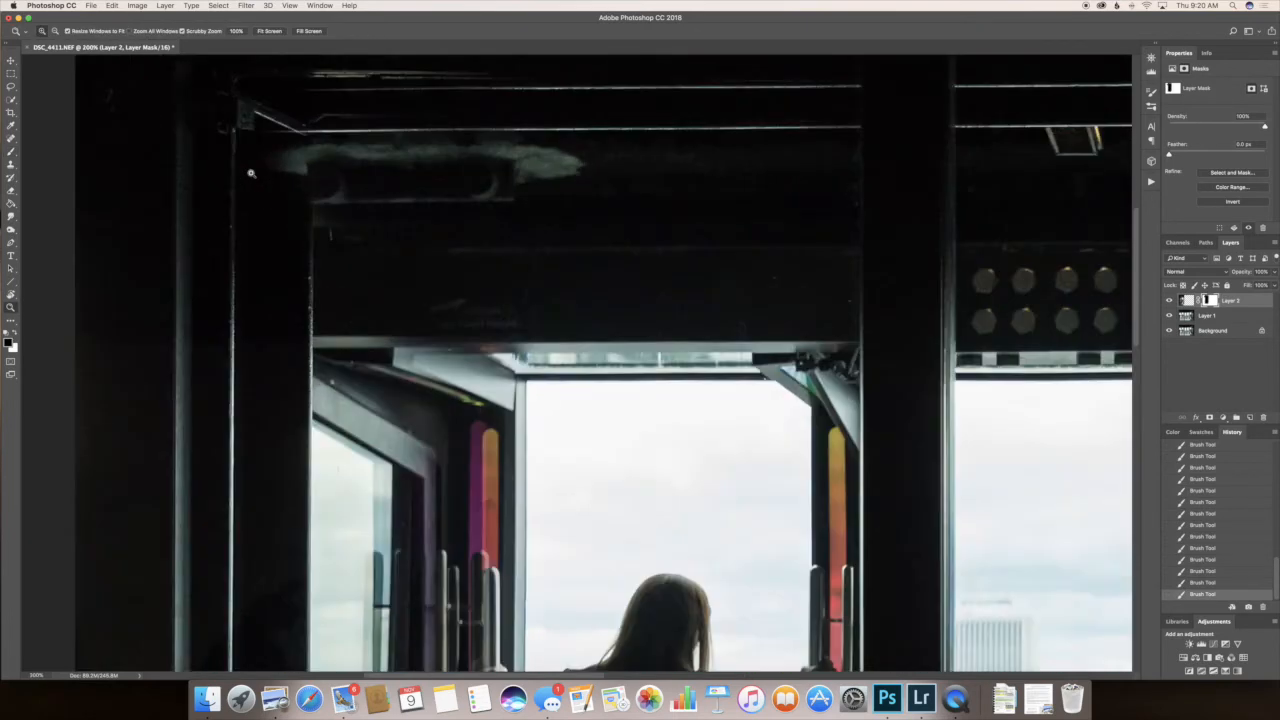
key(b)
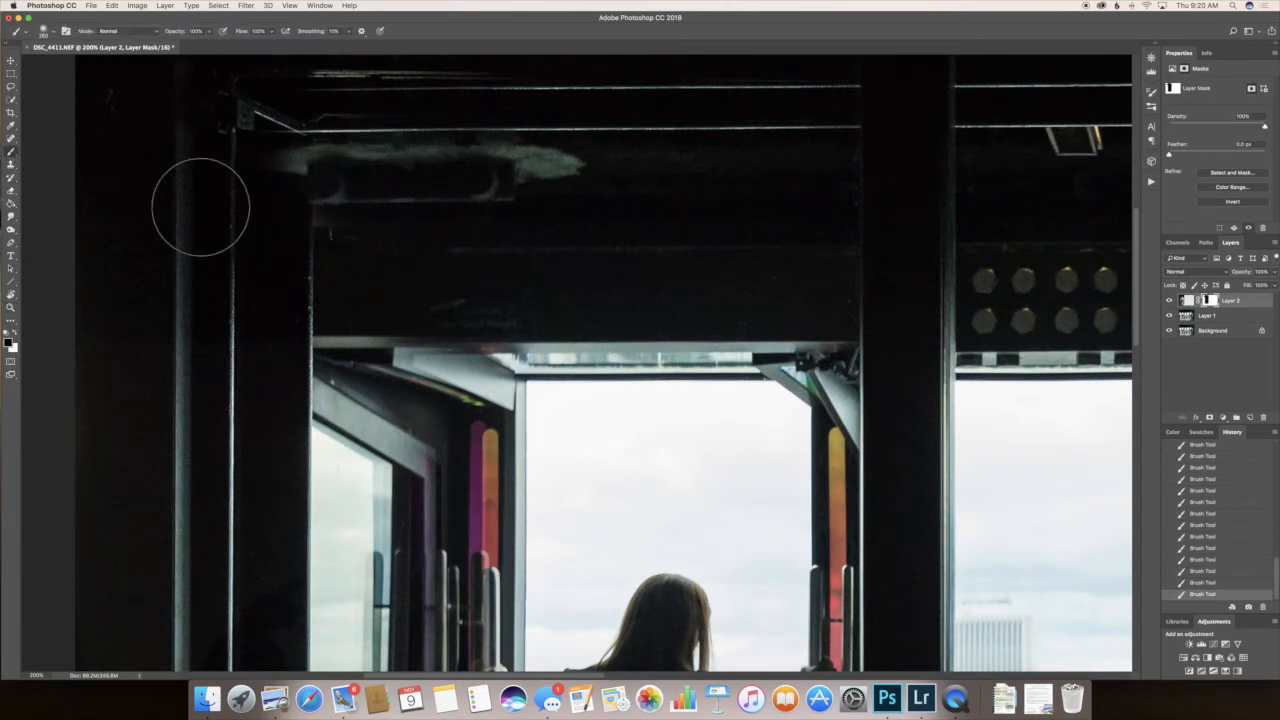
click(14, 335)
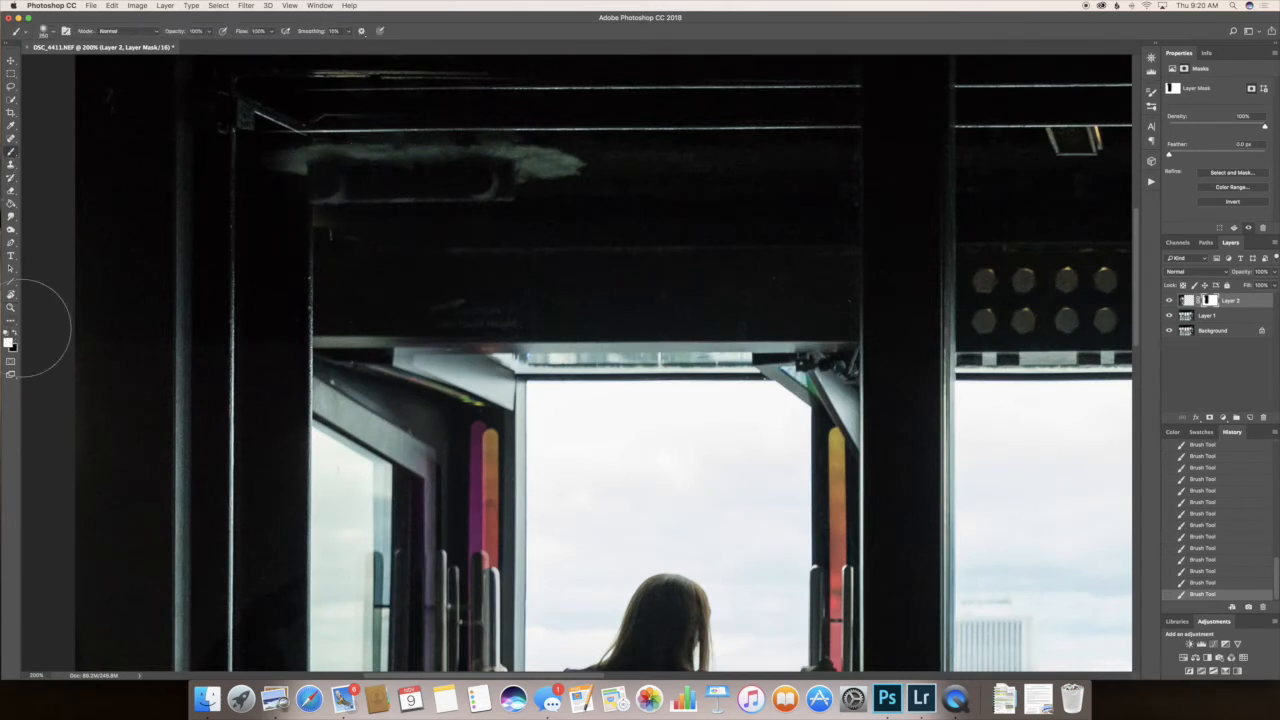
mouse_move(280, 155)
mouse_down()
mouse_move(271, 134)
mouse_move(286, 126)
mouse_move(252, 97)
mouse_move(323, 74)
mouse_move(283, 83)
mouse_move(265, 106)
mouse_move(248, 86)
mouse_move(246, 114)
mouse_up()
drag(302, 192, 309, 203)
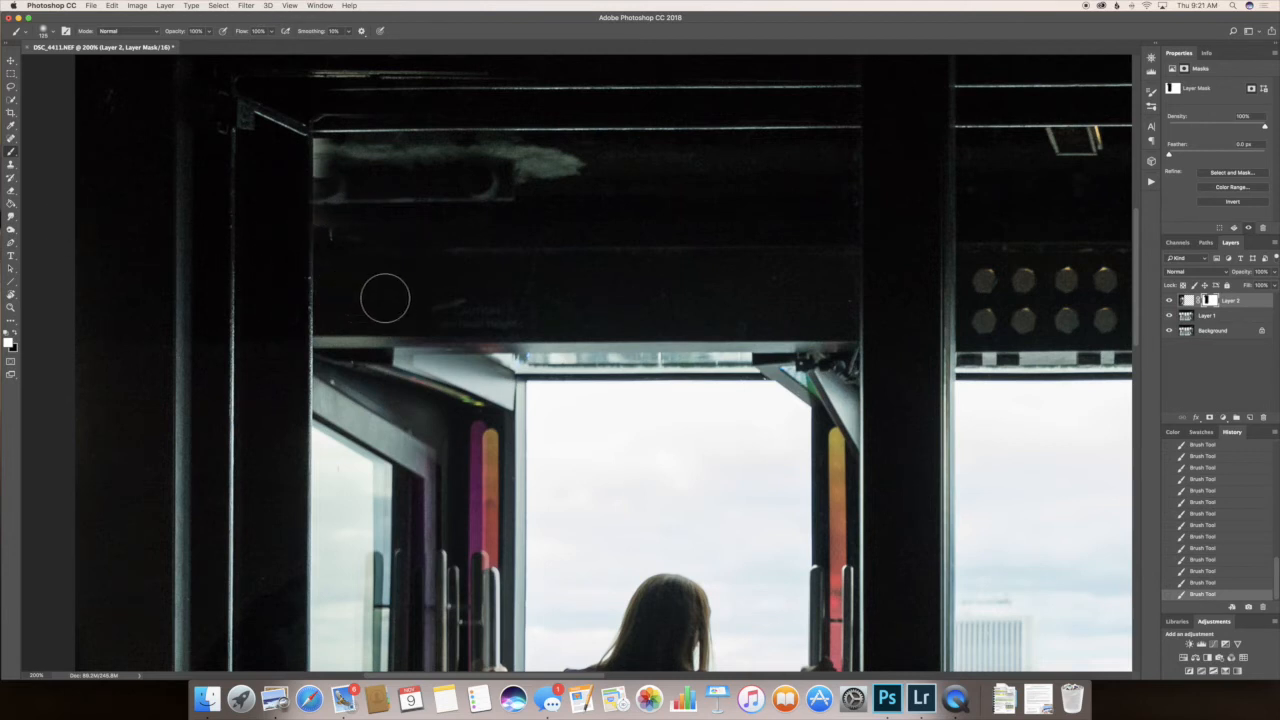
- Touch up the mask at the ceiling's outer corner beside the pillar, and set a harder 40 px brush
key(x)
mouse_move(354, 162)
mouse_down()
mouse_move(323, 149)
mouse_move(331, 186)
mouse_move(329, 143)
mouse_move(320, 148)
mouse_up()
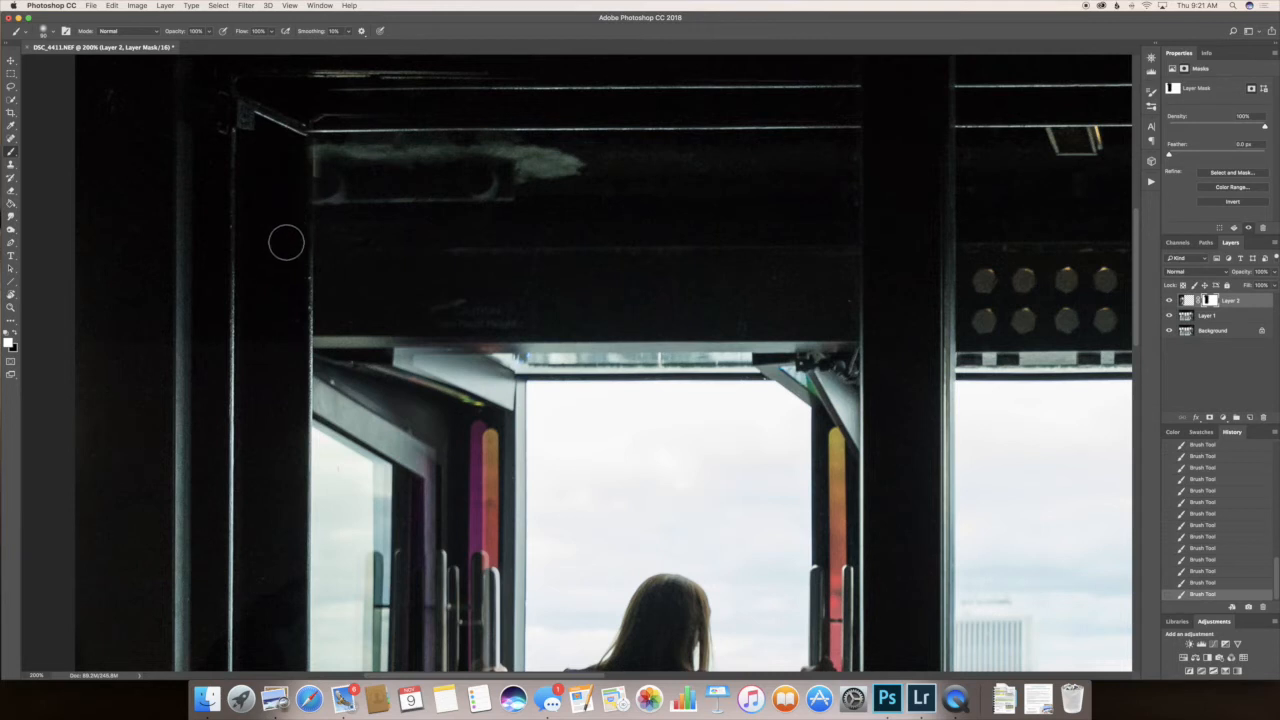
key(x)
key(bracketleft)
key(bracketleft)
click(50, 31)
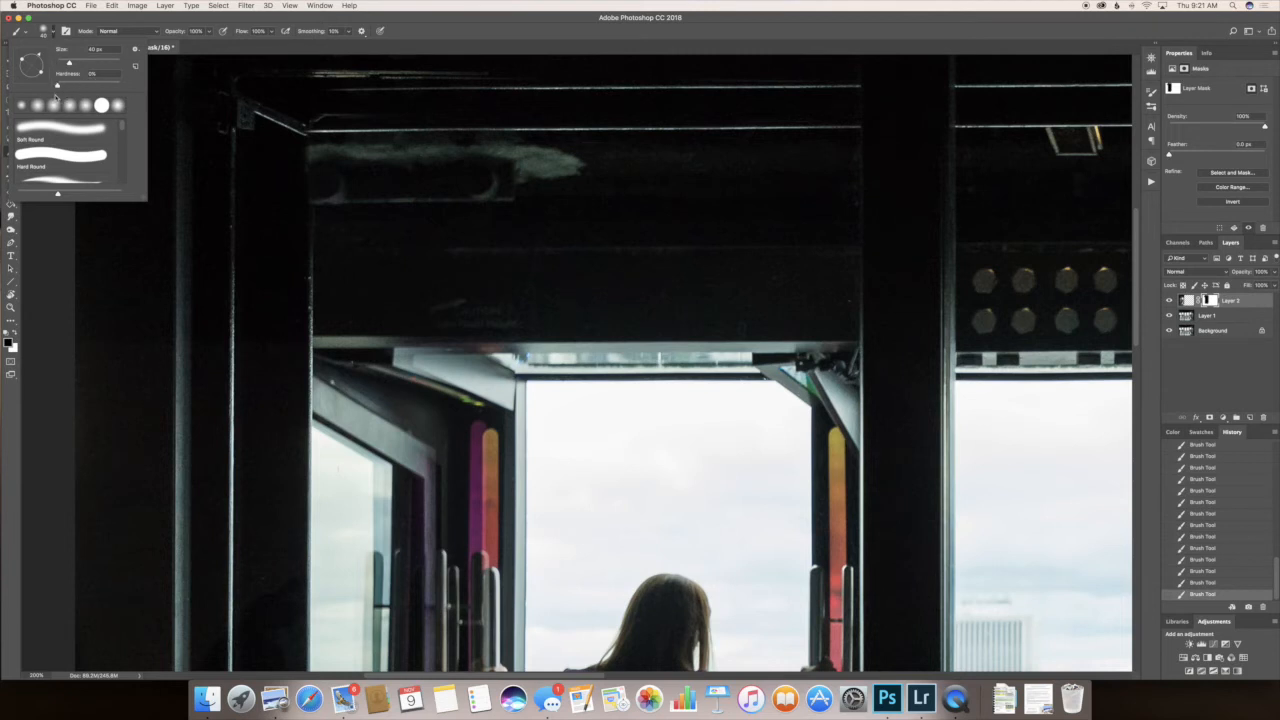
drag(58, 86, 115, 85)
click(295, 194)
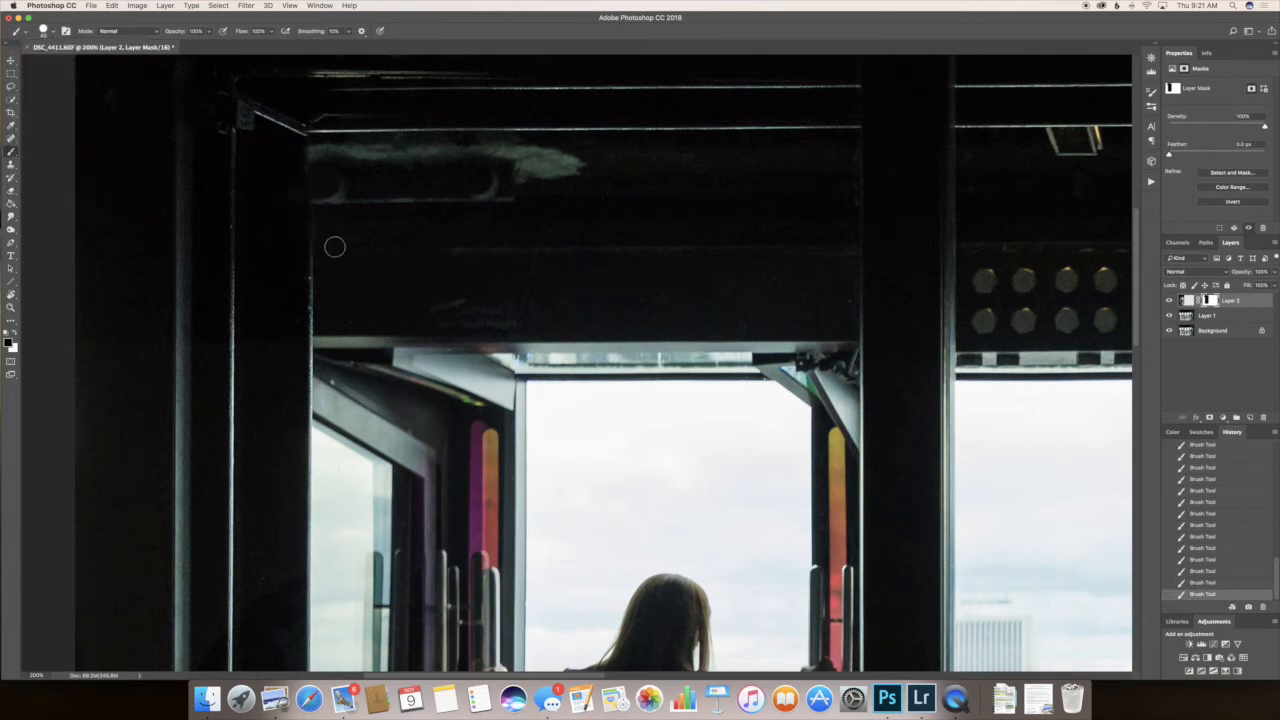
- Paint white on the mask along the pillar's edge and black on the adjoining ceiling to sharpen their boundary
key(x)
mouse_move(296, 148)
mouse_down()
mouse_move(296, 226)
mouse_move(298, 152)
mouse_move(298, 203)
mouse_up()
key(x)
drag(321, 154, 328, 216)
- Paint black on the mask above the dark-haired woman's outer hand to remove the doubled magenta light strip and restore the original handle
key(z)
alt+click(517, 282)
alt+click(518, 282)
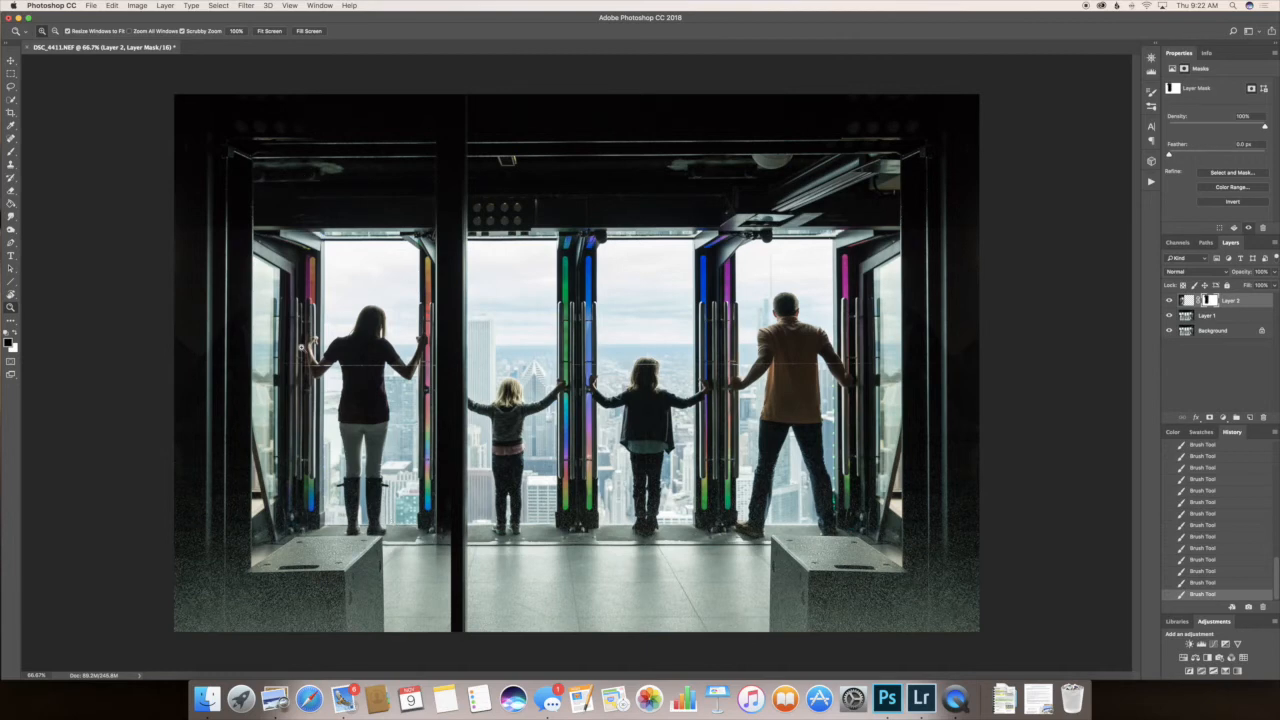
click(301, 347)
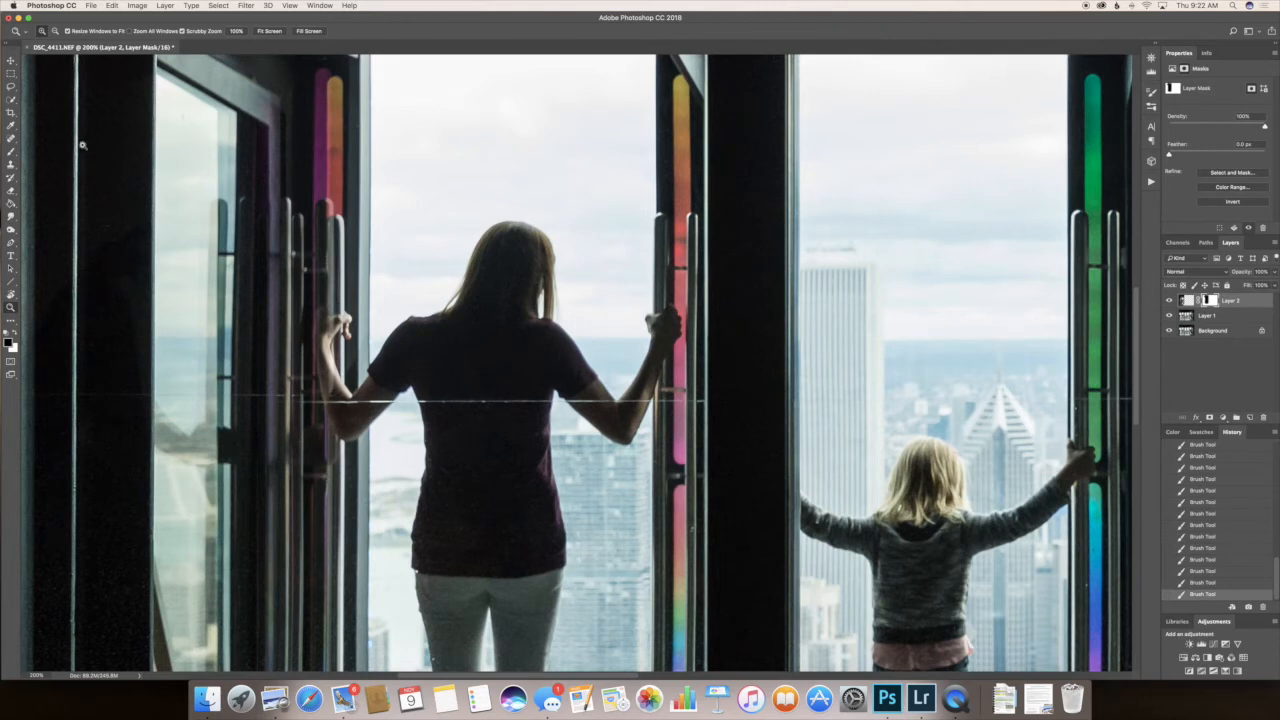
click(10, 154)
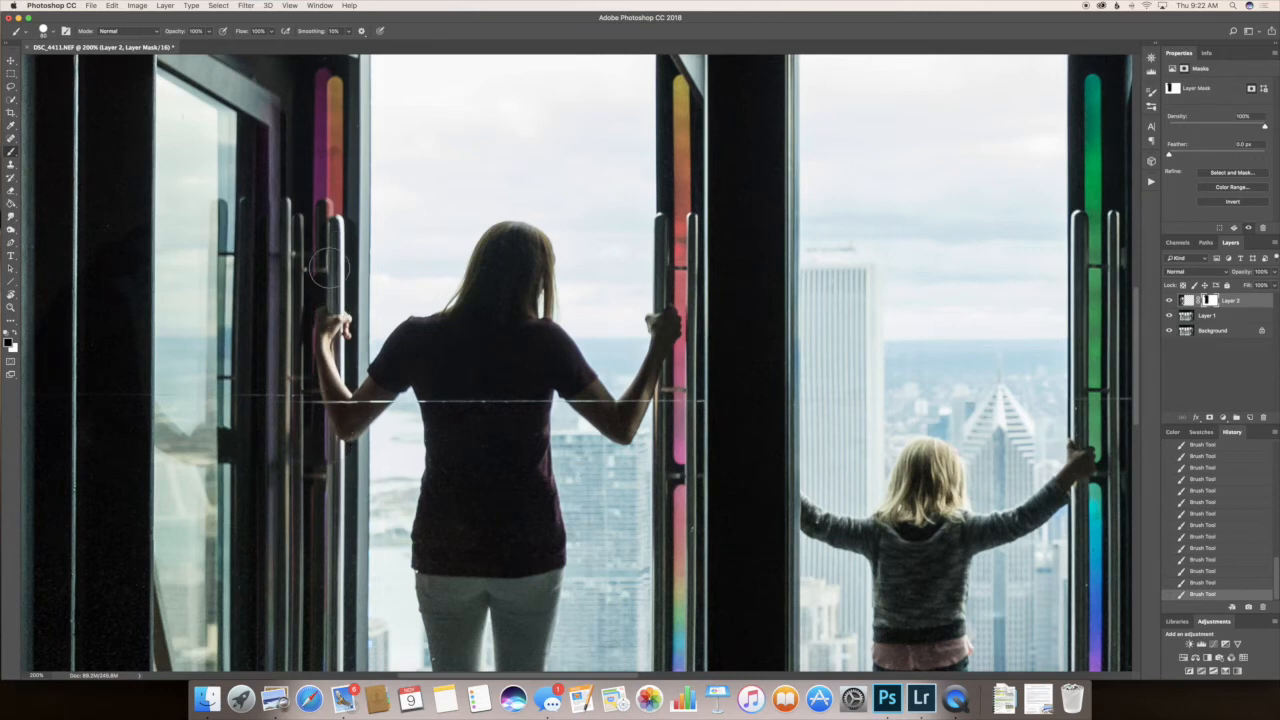
drag(340, 208, 341, 92)
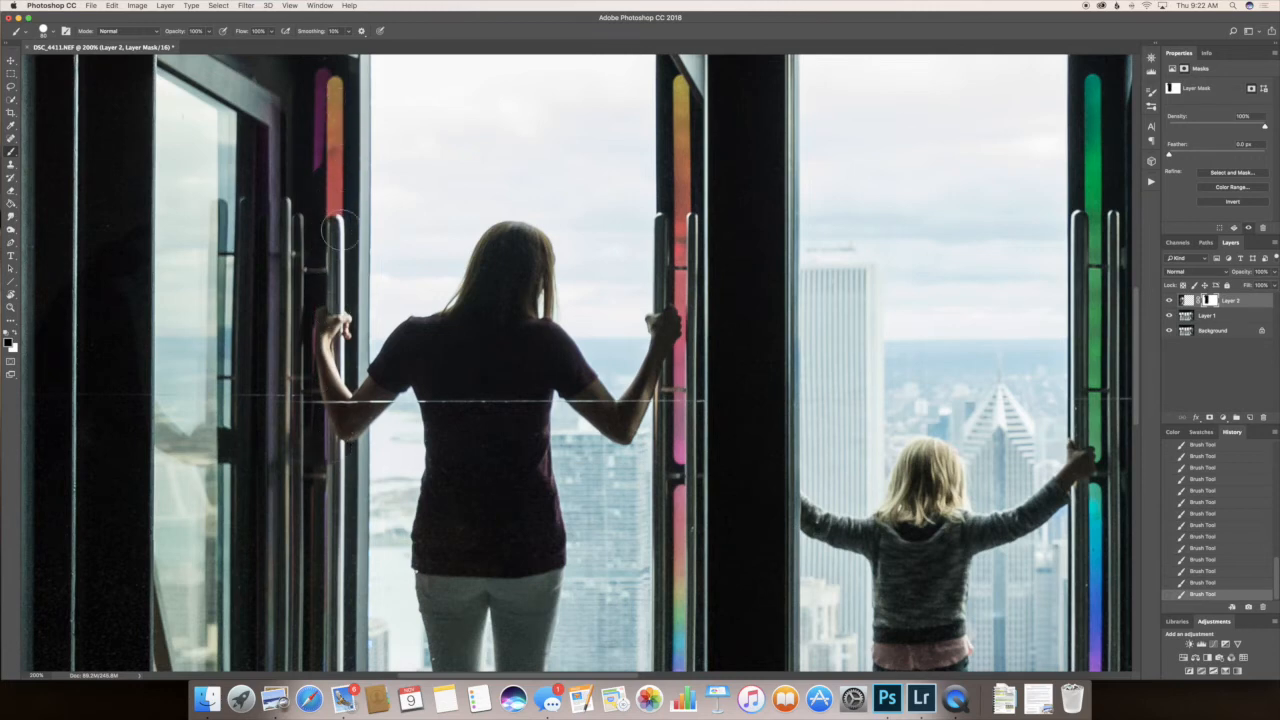
drag(339, 177, 324, 82)
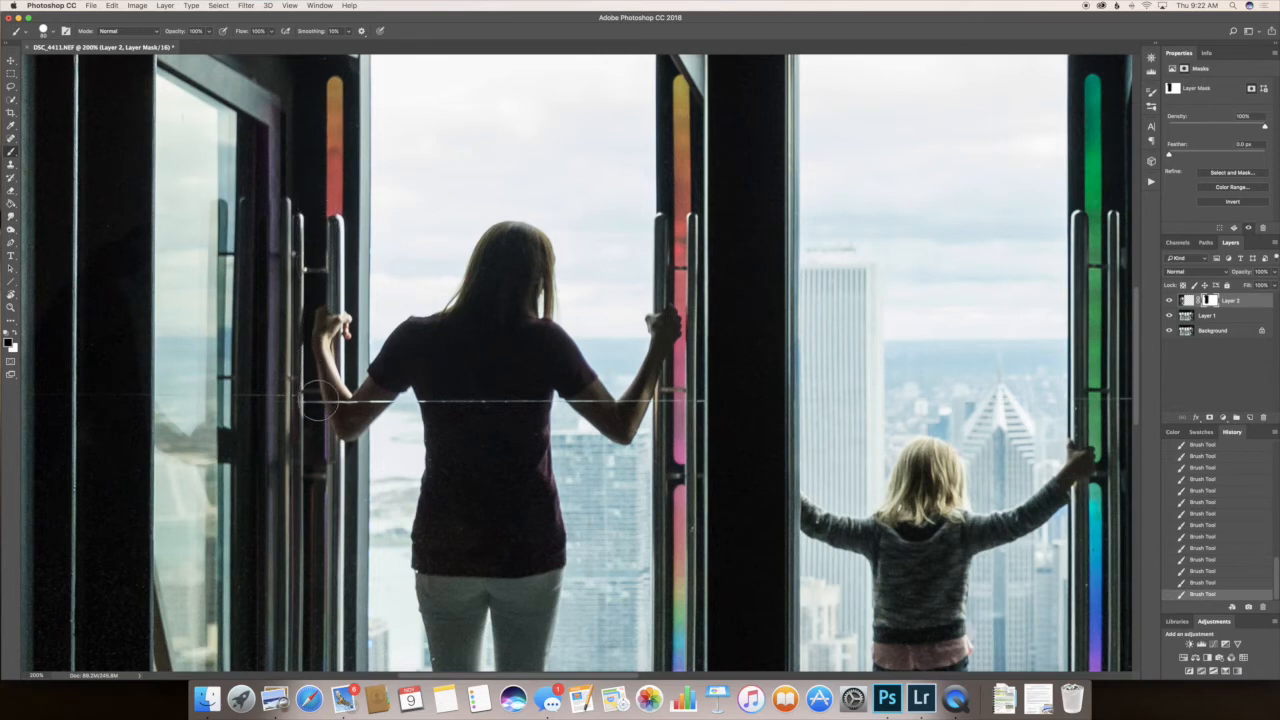
- Paint black on the mask beside the lower end of the outer door's light strip to remove the doubled green strip
mouse_move(336, 486)
mouse_down()
mouse_move(322, 594)
mouse_move(355, 440)
mouse_move(357, 323)
mouse_move(323, 349)
mouse_move(322, 513)
mouse_move(338, 552)
mouse_move(353, 452)
mouse_move(366, 618)
mouse_up()
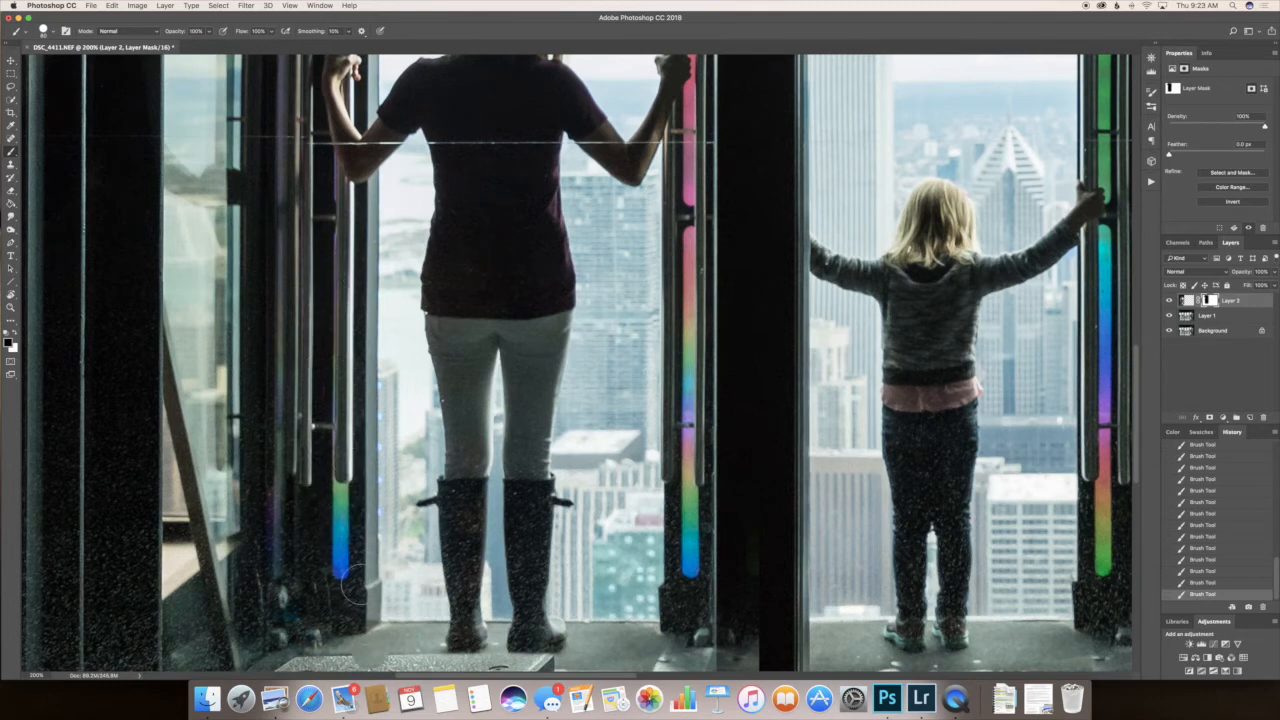
key(super+z)
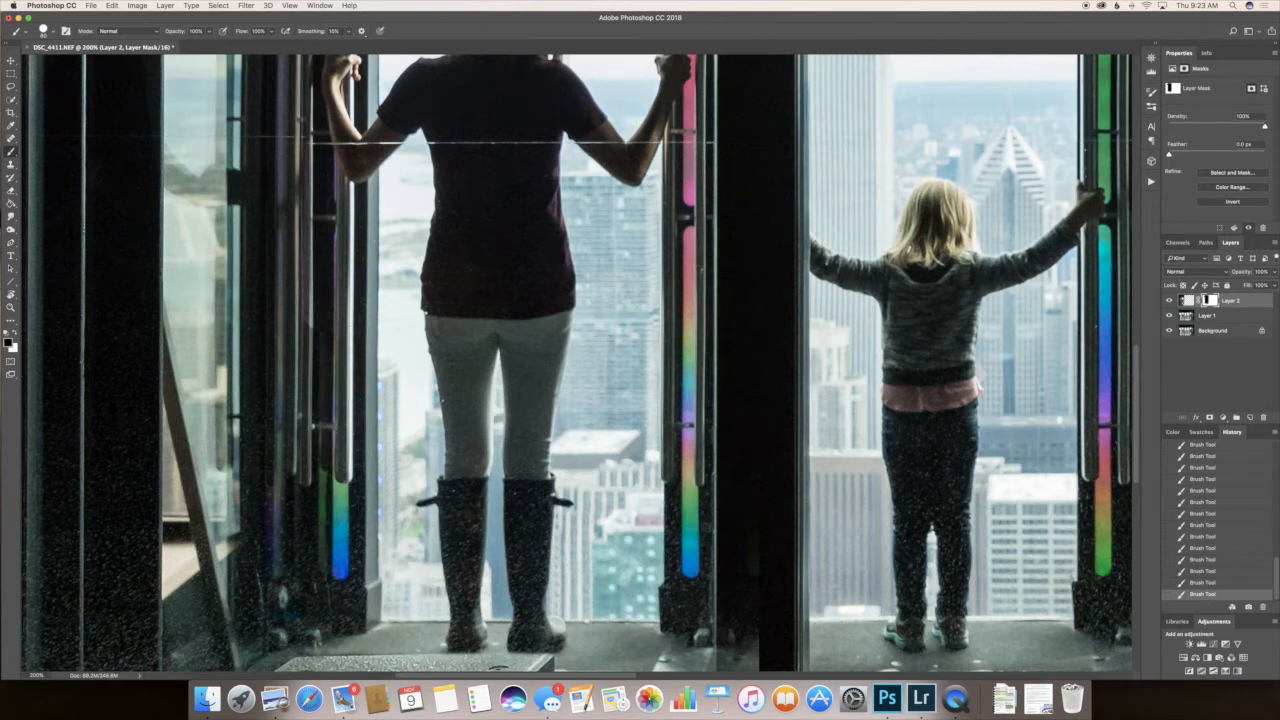
drag(322, 335, 322, 571)
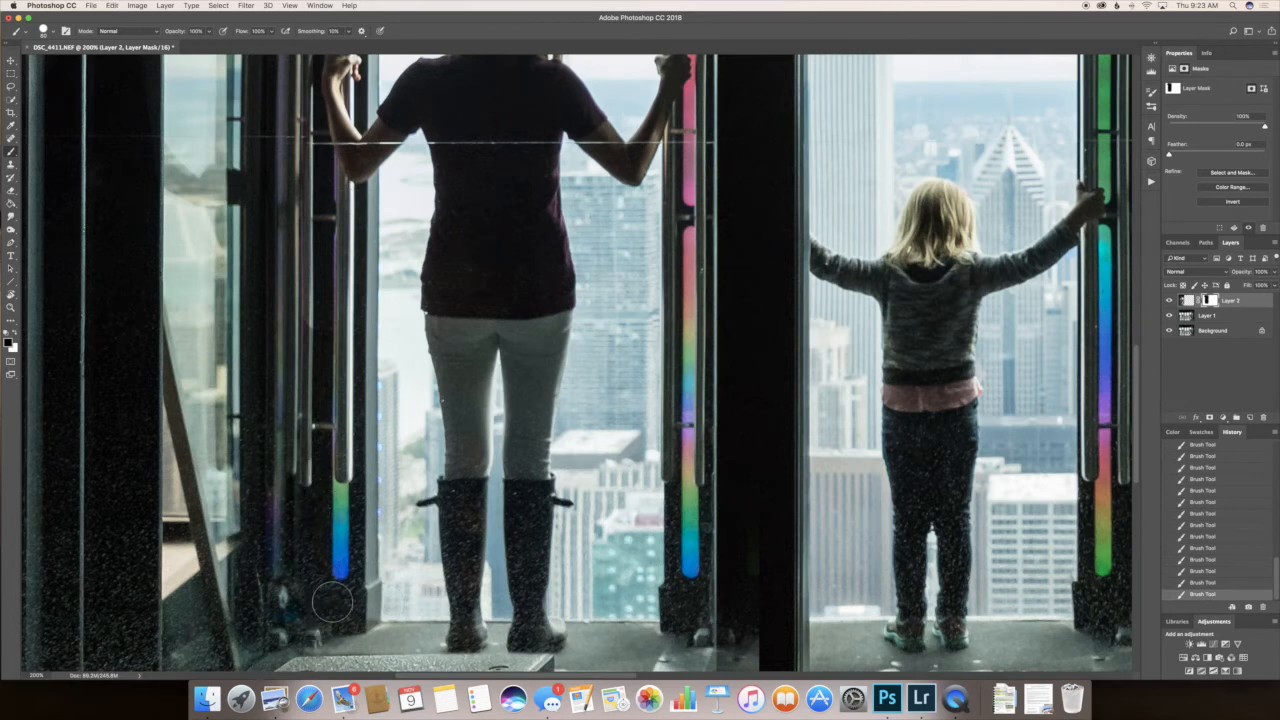
key(z)
alt+click(463, 515)
alt+click(463, 515)
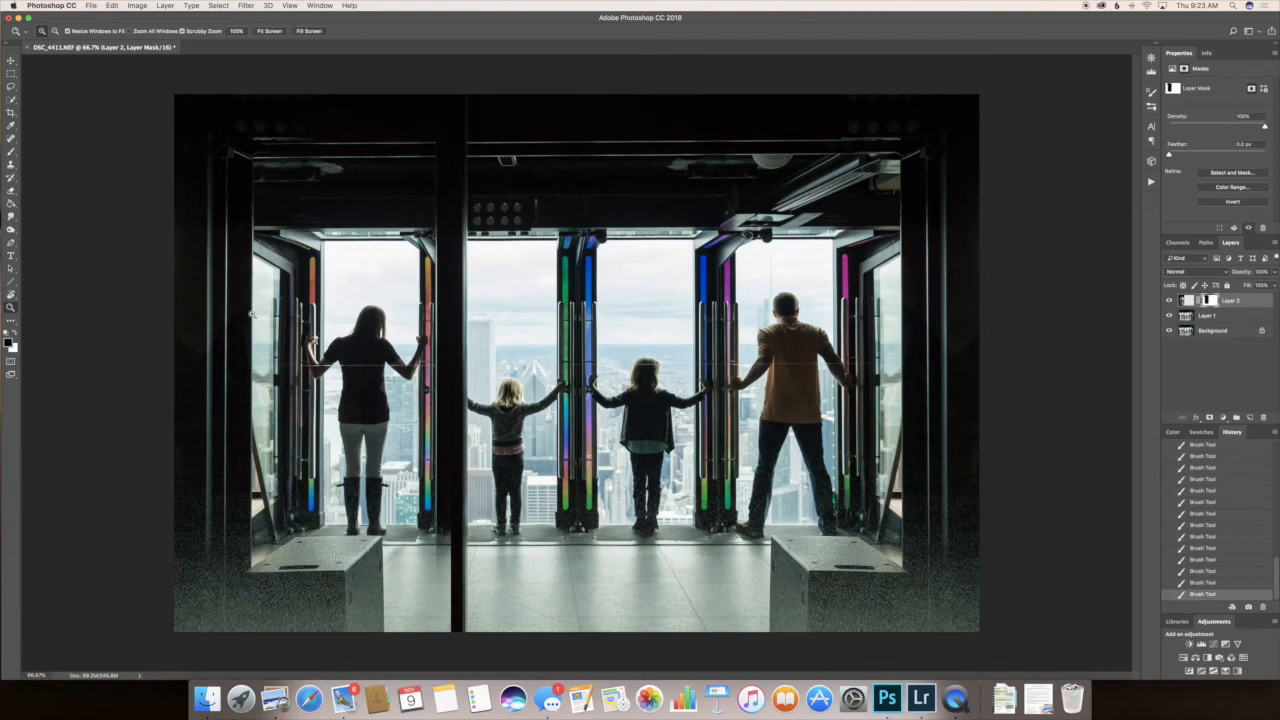
- Set the mask brush to 0% hardness for work around the dark-haired woman's outer door handles
drag(341, 372, 341, 364)
scroll(342, 360, left, 5)
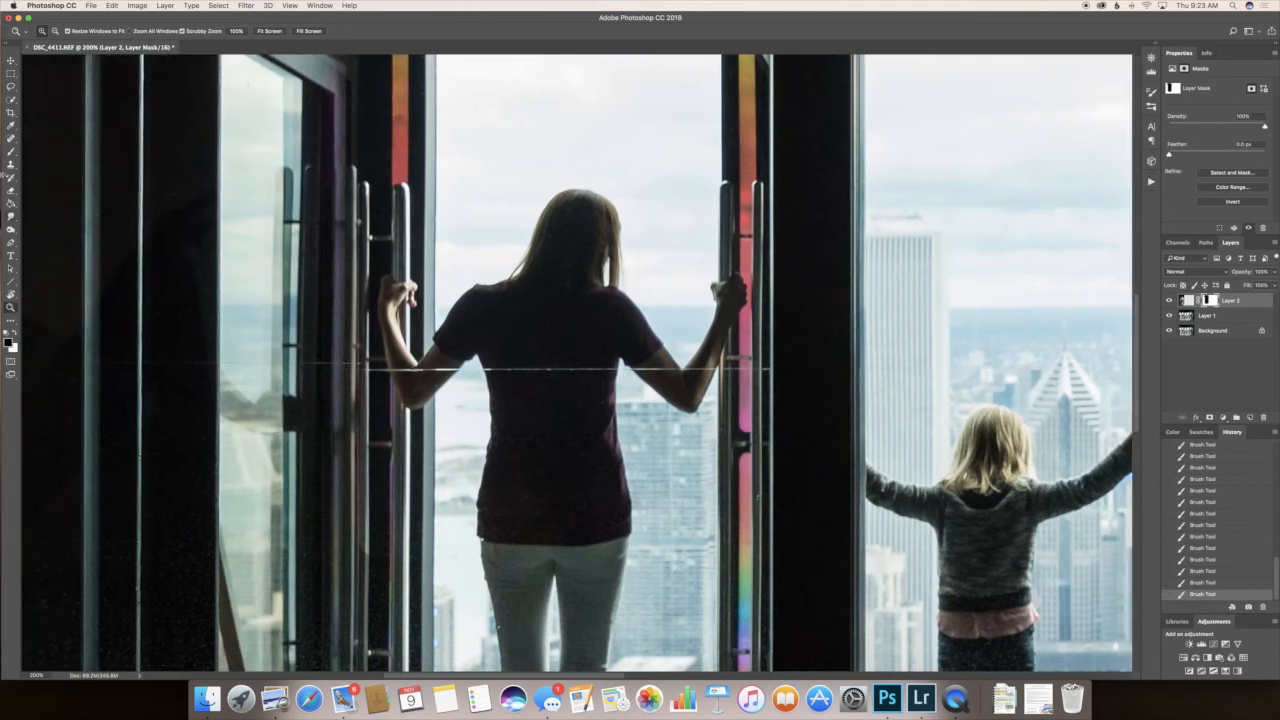
click(11, 158)
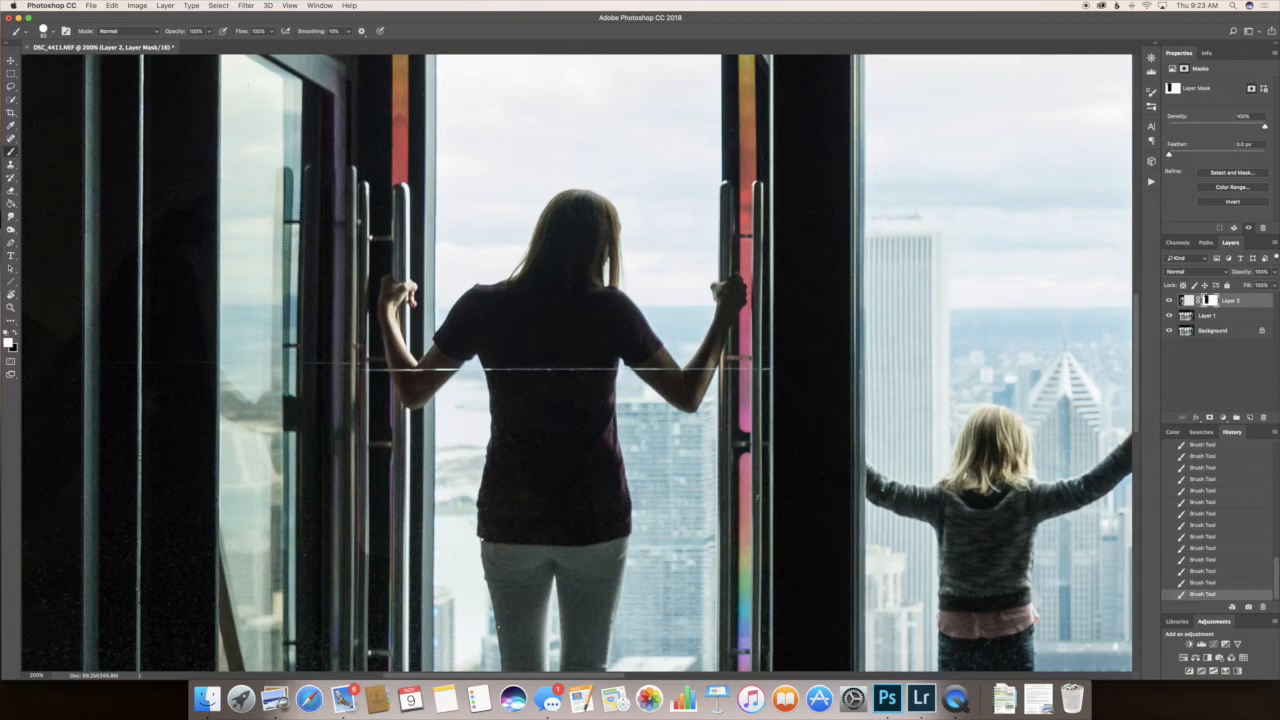
click(51, 33)
drag(93, 88, 45, 86)
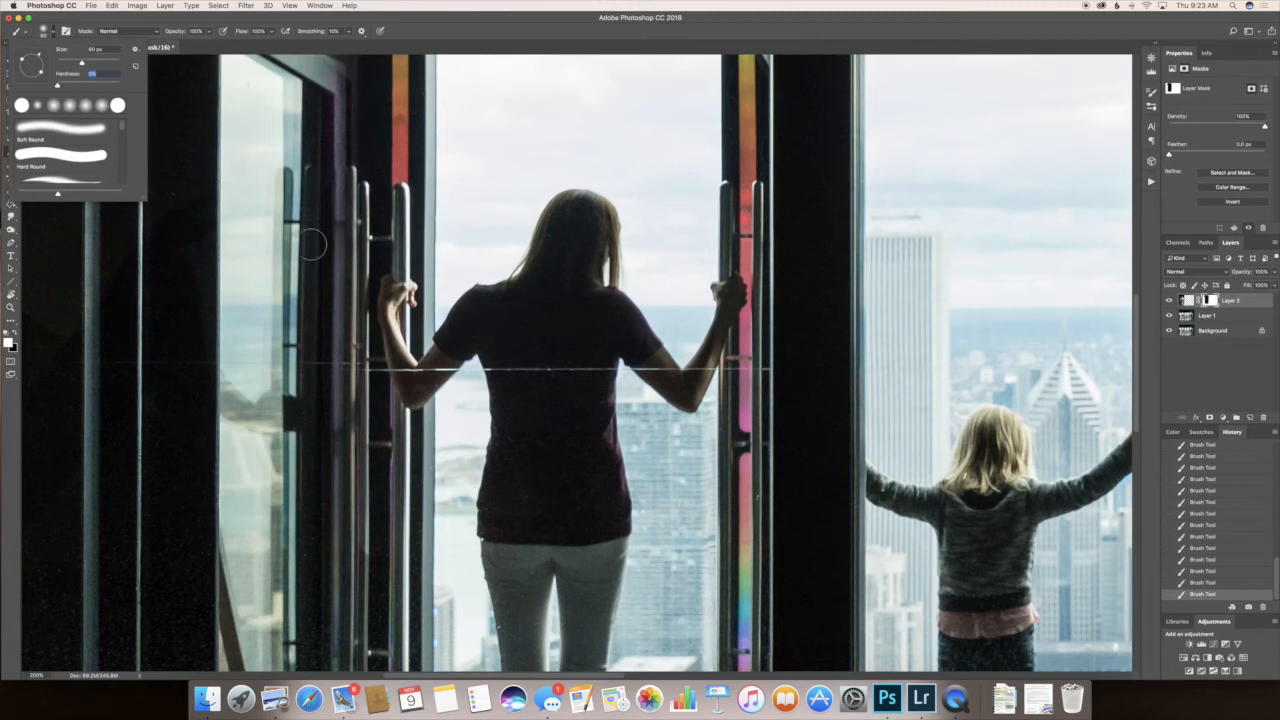
- Lower Layer 2's opacity to 34% to examine the original photo beneath the mirrored door, and restore it to 100%
click(1261, 352)
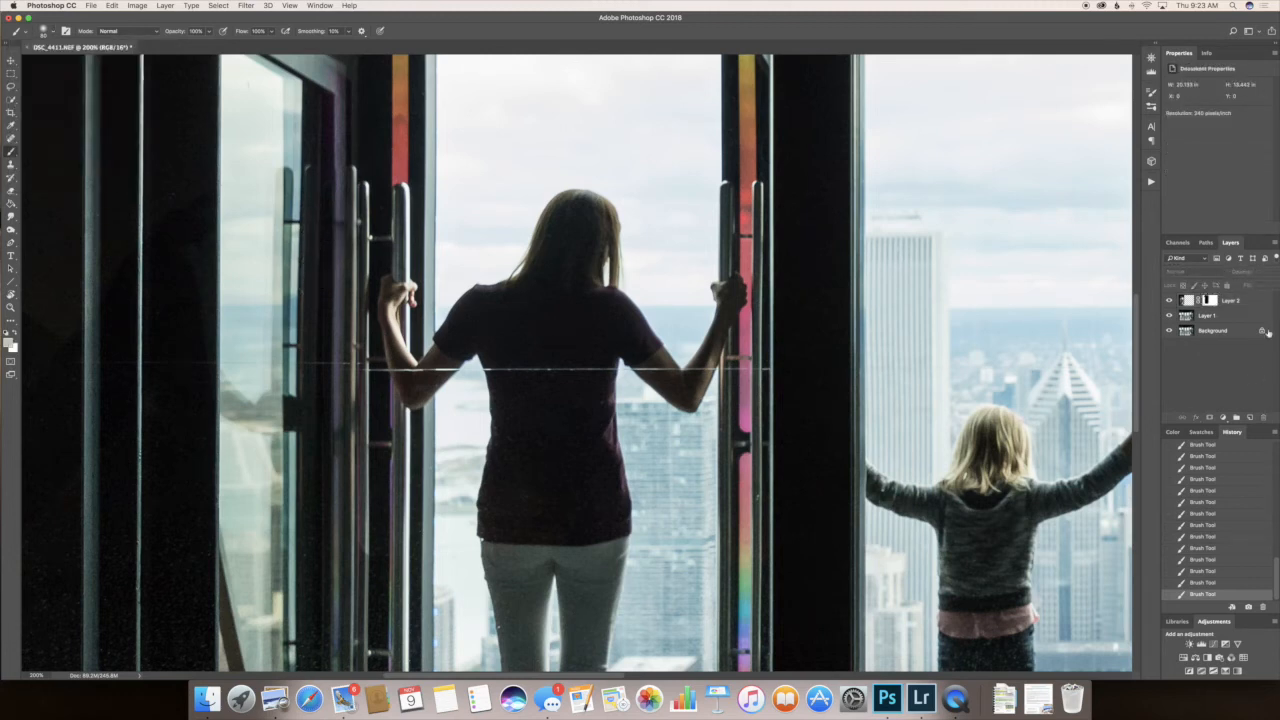
click(1246, 300)
click(1274, 272)
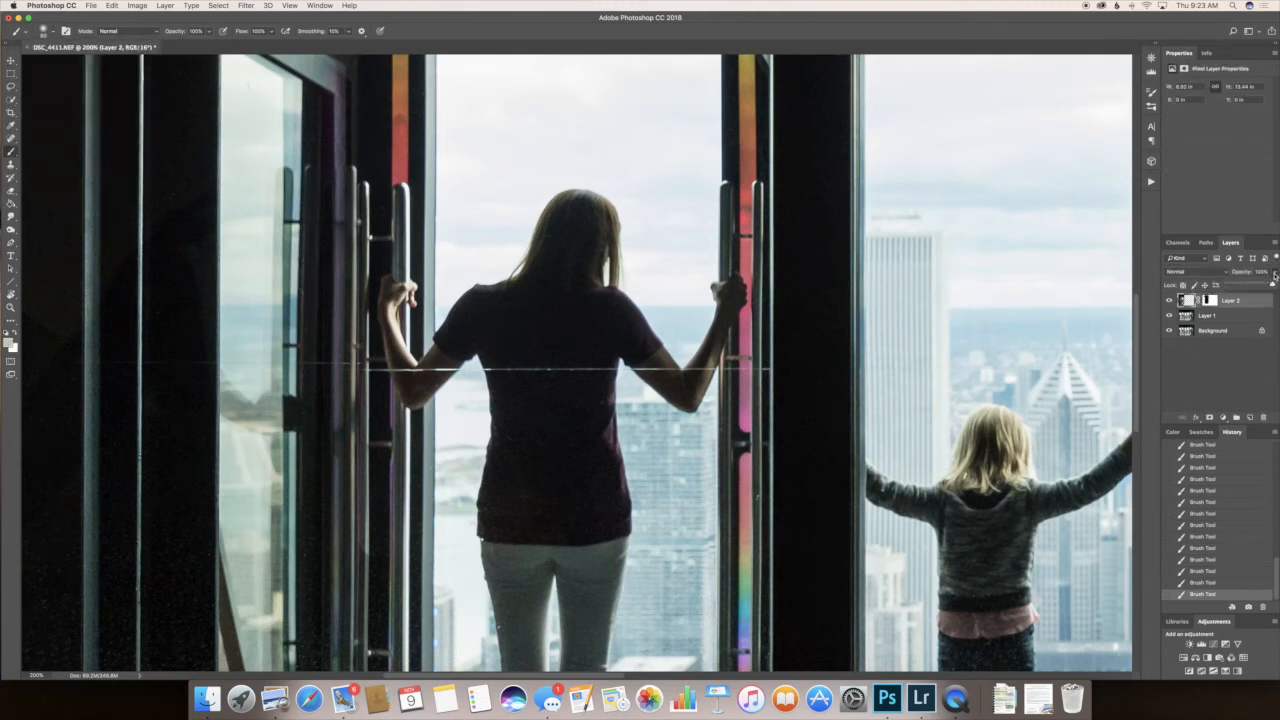
drag(1265, 283, 1242, 284)
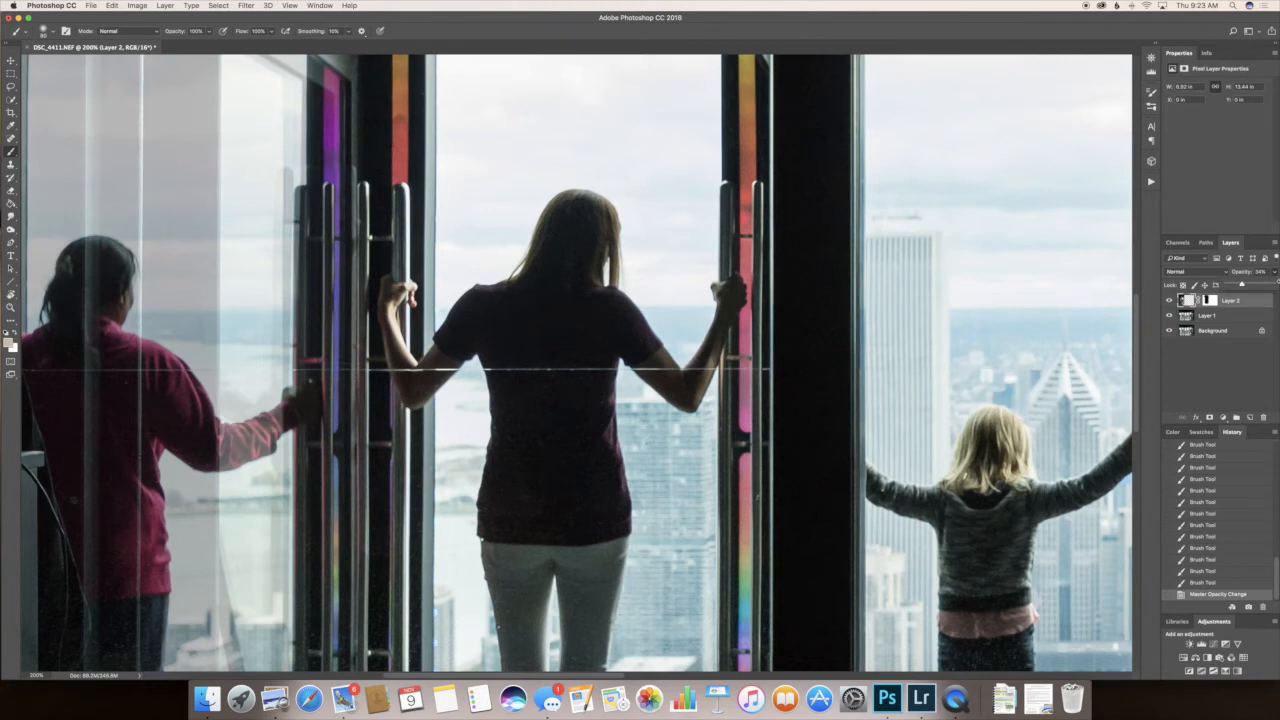
drag(1266, 286, 1272, 285)
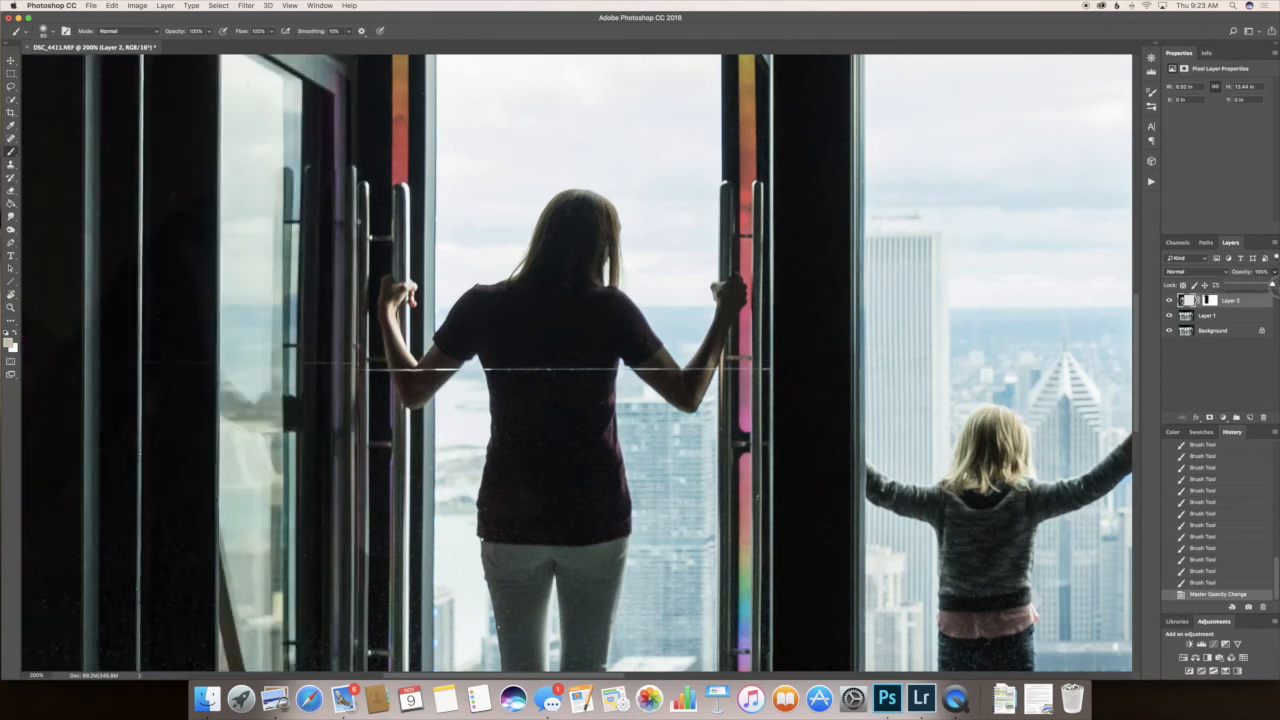
mouse_move(1272, 286)
mouse_down()
mouse_move(1205, 288)
mouse_move(1274, 287)
mouse_up()
- Undo the stray brush dab on Layer 2, and paint black on its mask along the upper outer handle to reveal the original
click(343, 157)
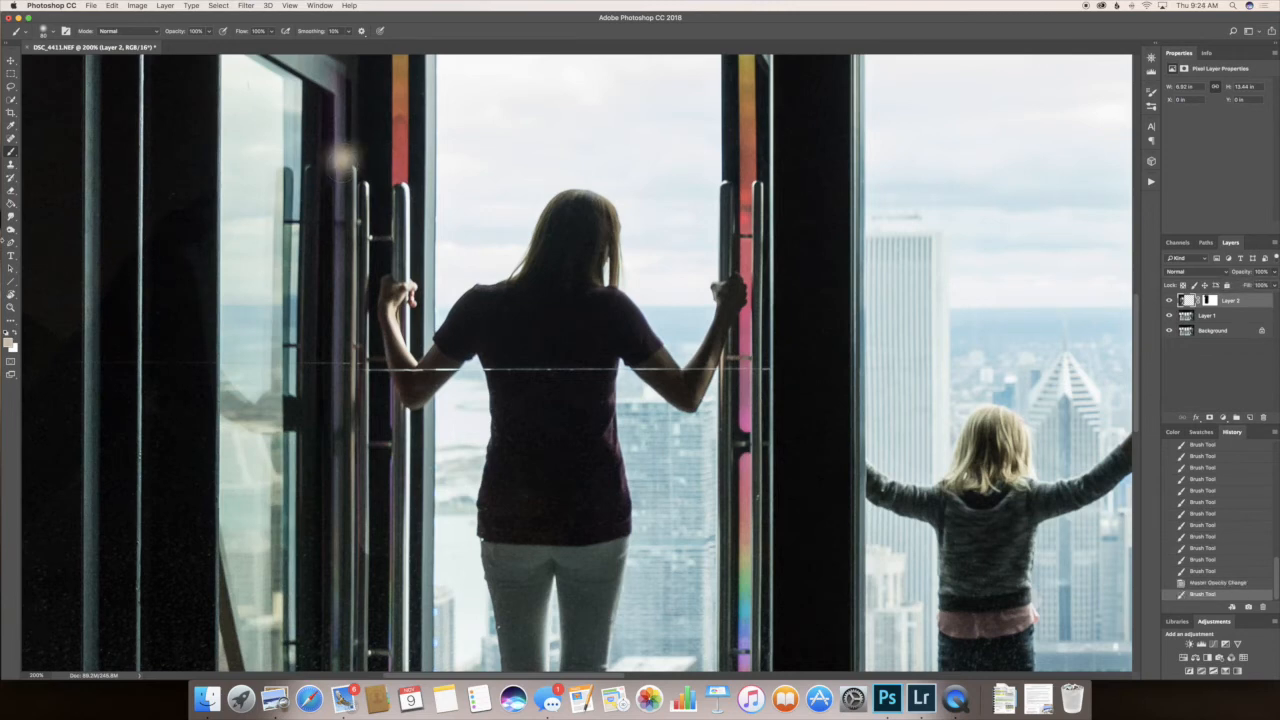
key(super+z)
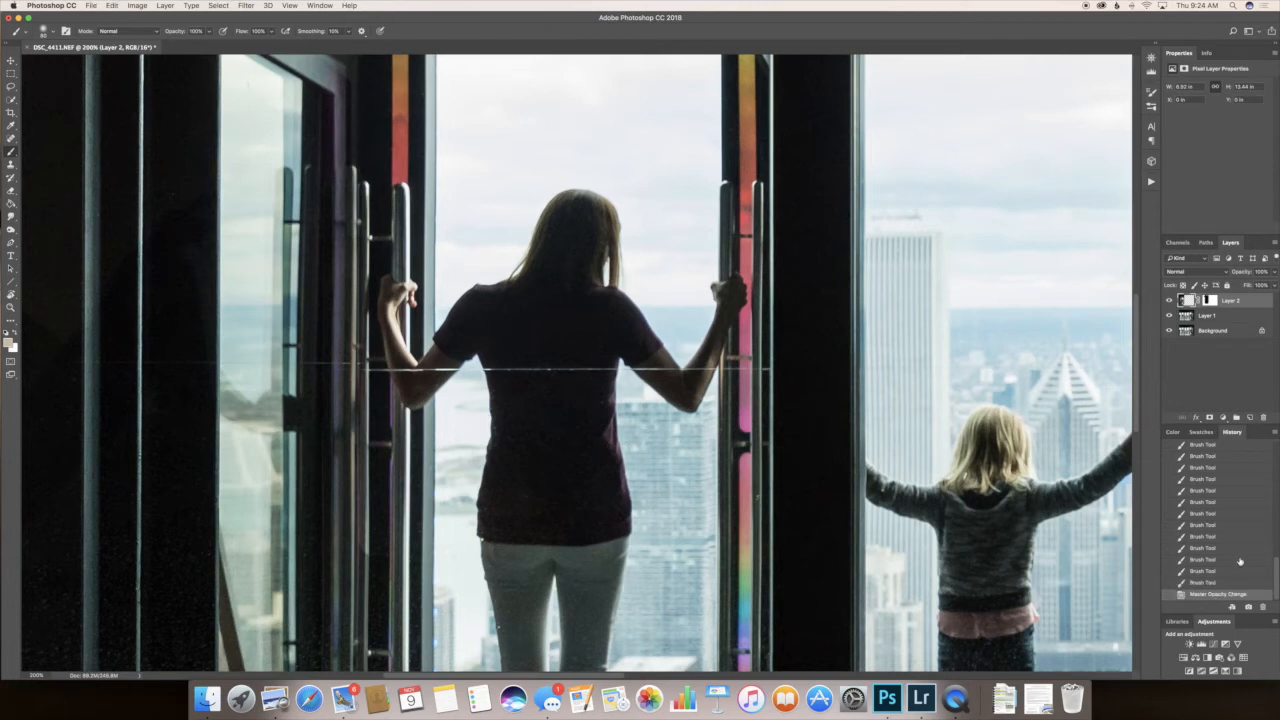
click(1208, 300)
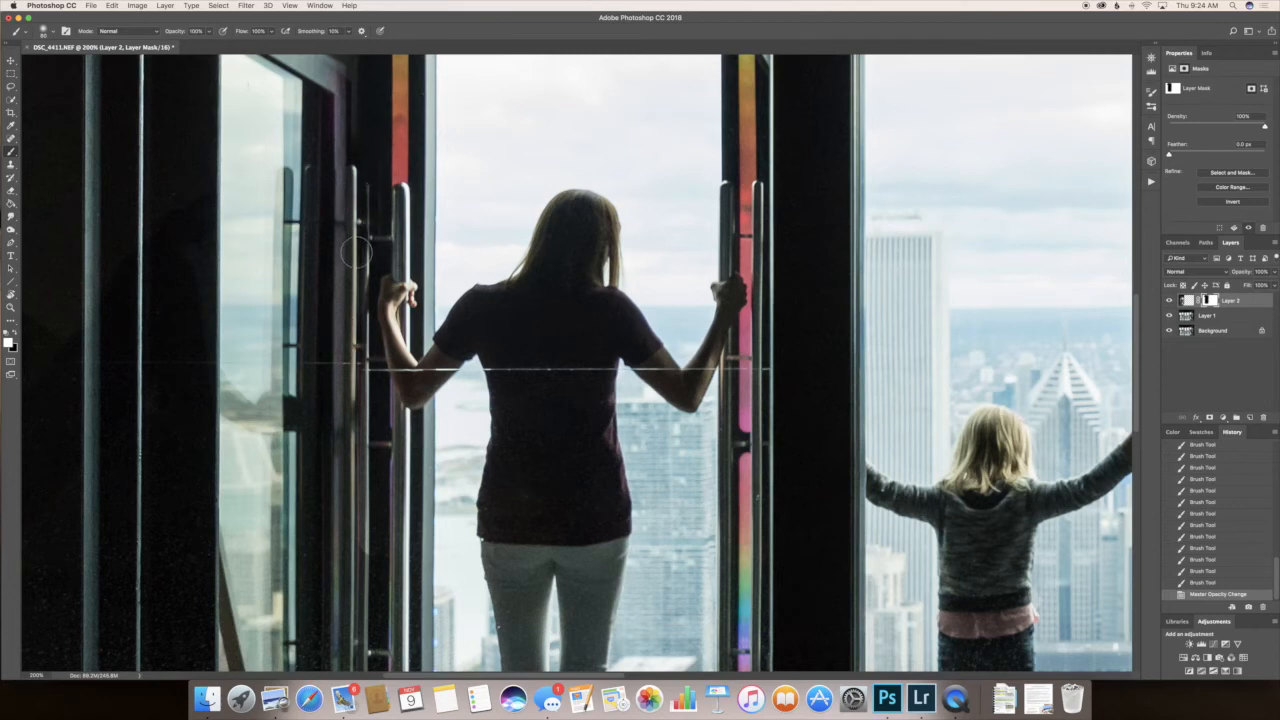
mouse_move(357, 296)
mouse_down()
mouse_move(358, 193)
mouse_move(358, 248)
mouse_up()
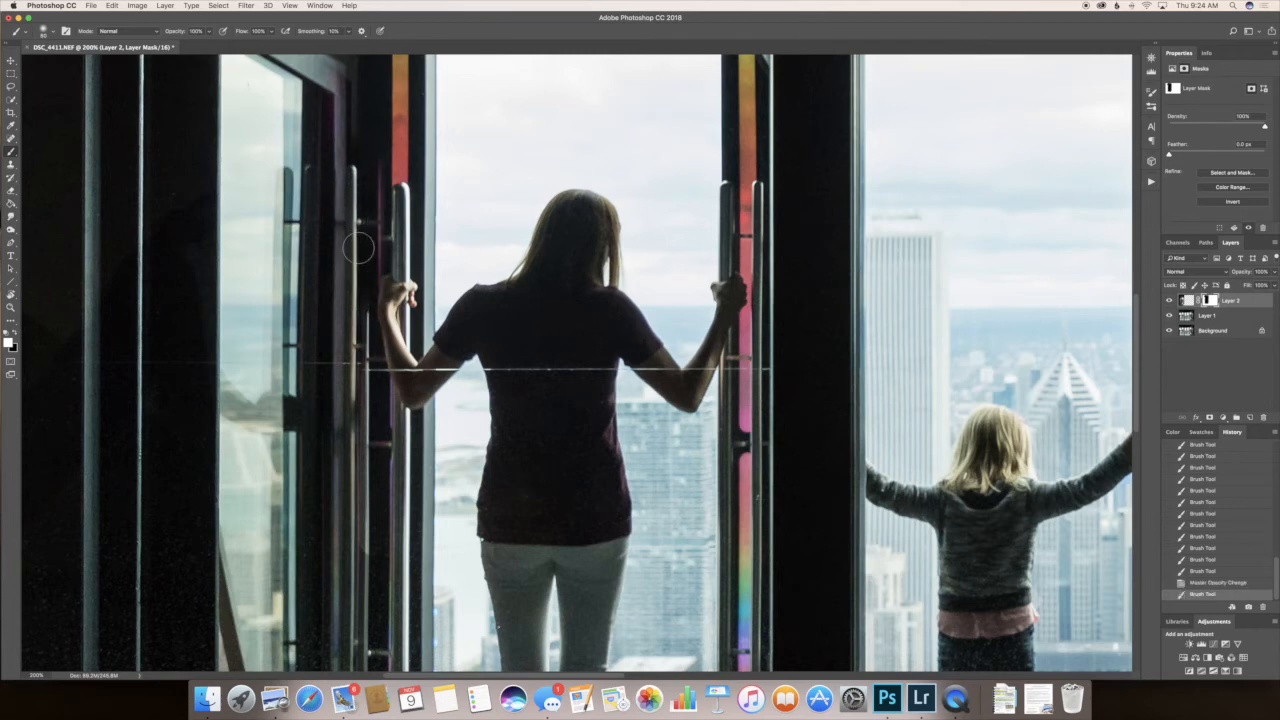
key(x)
mouse_move(351, 164)
mouse_down()
mouse_move(360, 265)
mouse_move(365, 229)
mouse_move(364, 470)
mouse_up()
drag(359, 592, 360, 593)
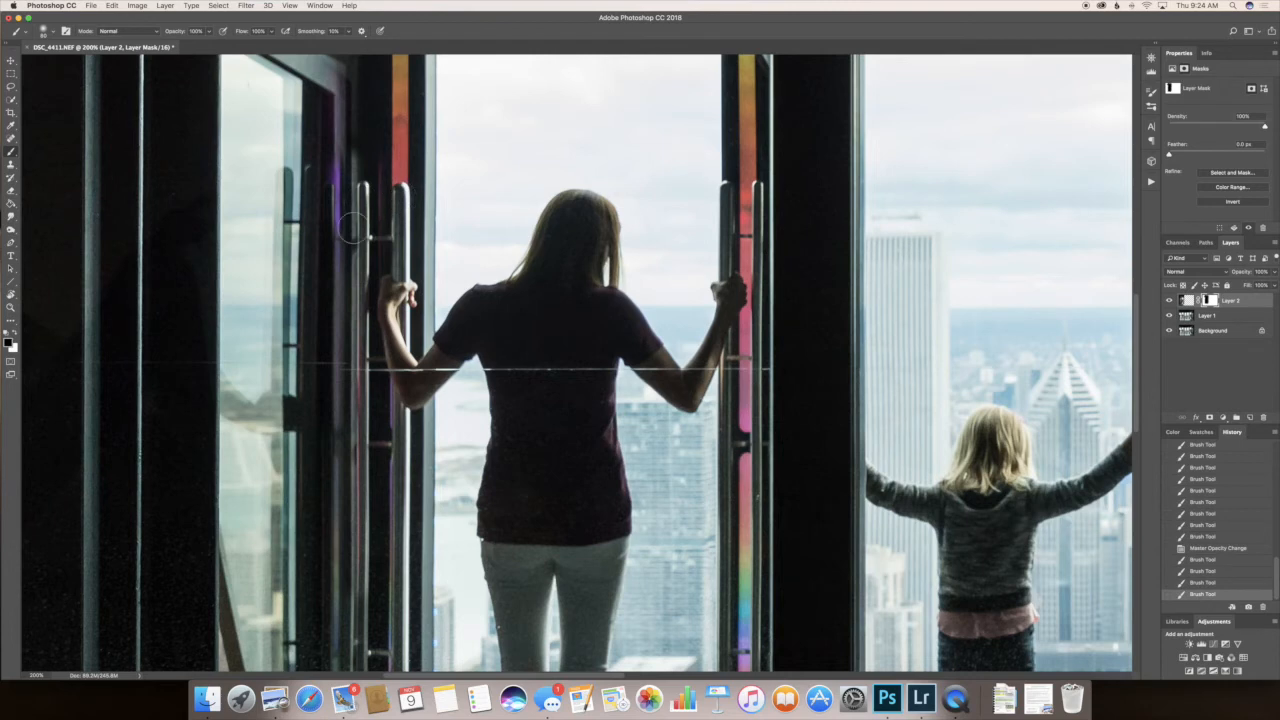
- Paint black on the mask down the lower half of the outer handle to reveal its original end
scroll(355, 228, down, 5)
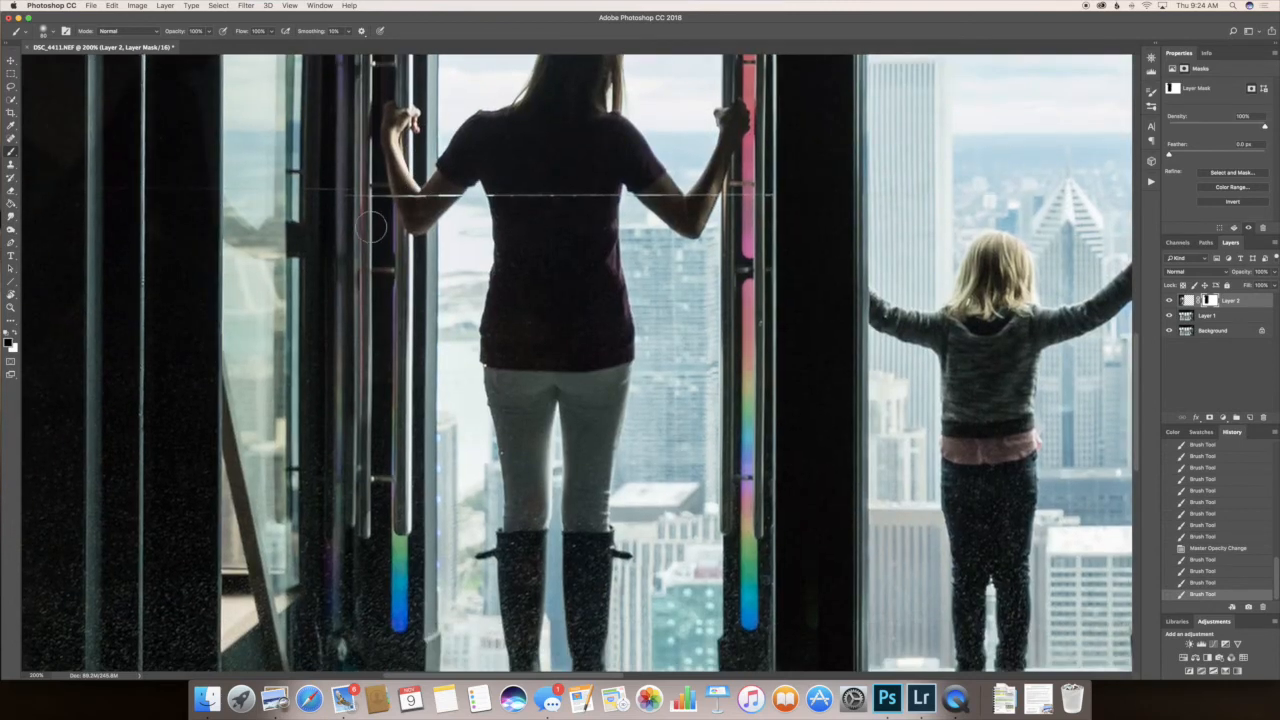
drag(372, 232, 354, 536)
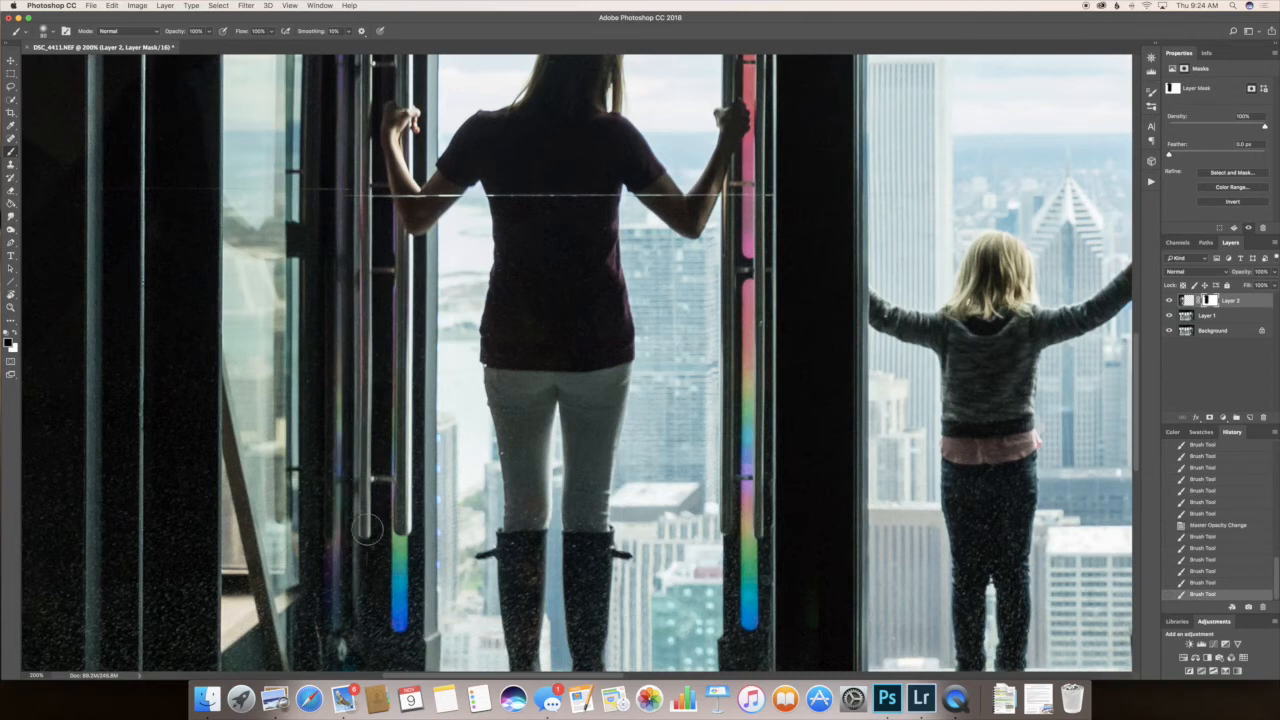
drag(374, 586, 381, 460)
- Paint white on the mask along the outside of the handle to cover the original door's purple reflection
key(x)
mouse_move(363, 553)
mouse_down()
mouse_move(331, 480)
mouse_move(335, 613)
mouse_move(321, 497)
mouse_move(333, 450)
mouse_move(335, 499)
mouse_move(336, 273)
mouse_move(336, 446)
mouse_move(334, 322)
mouse_up()
drag(336, 268, 337, 148)
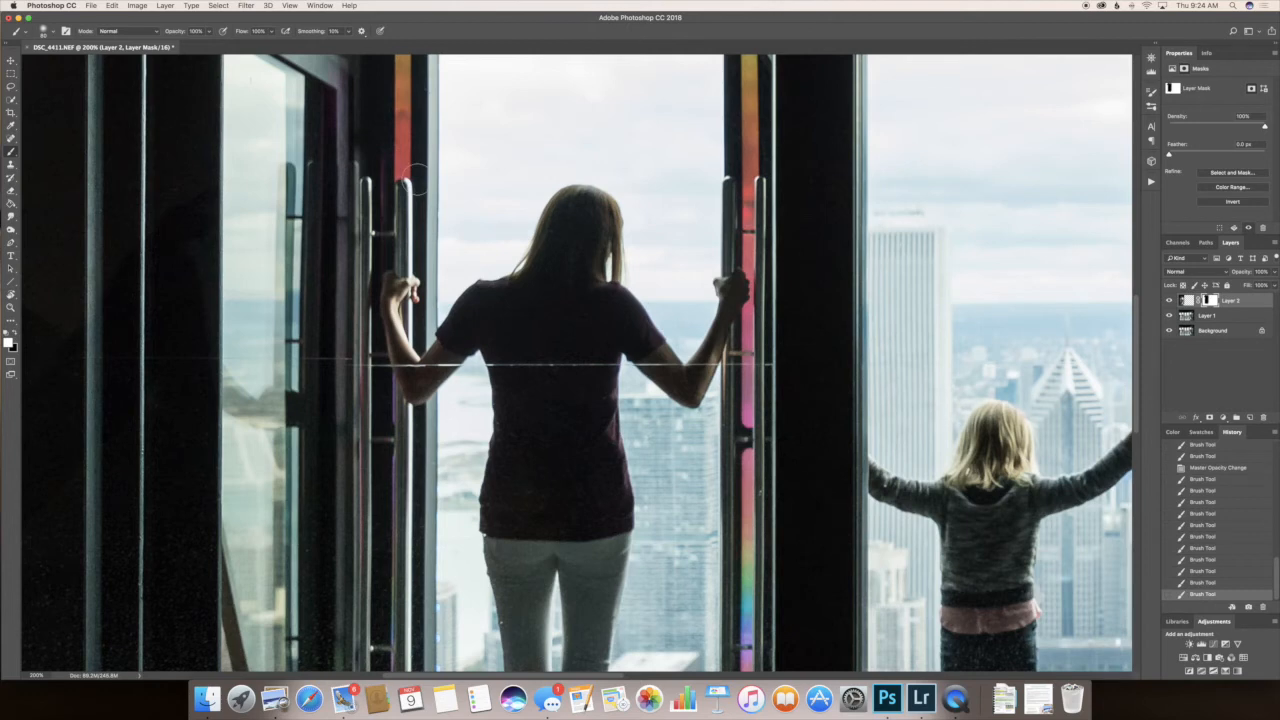
key(z)
alt+click(449, 259)
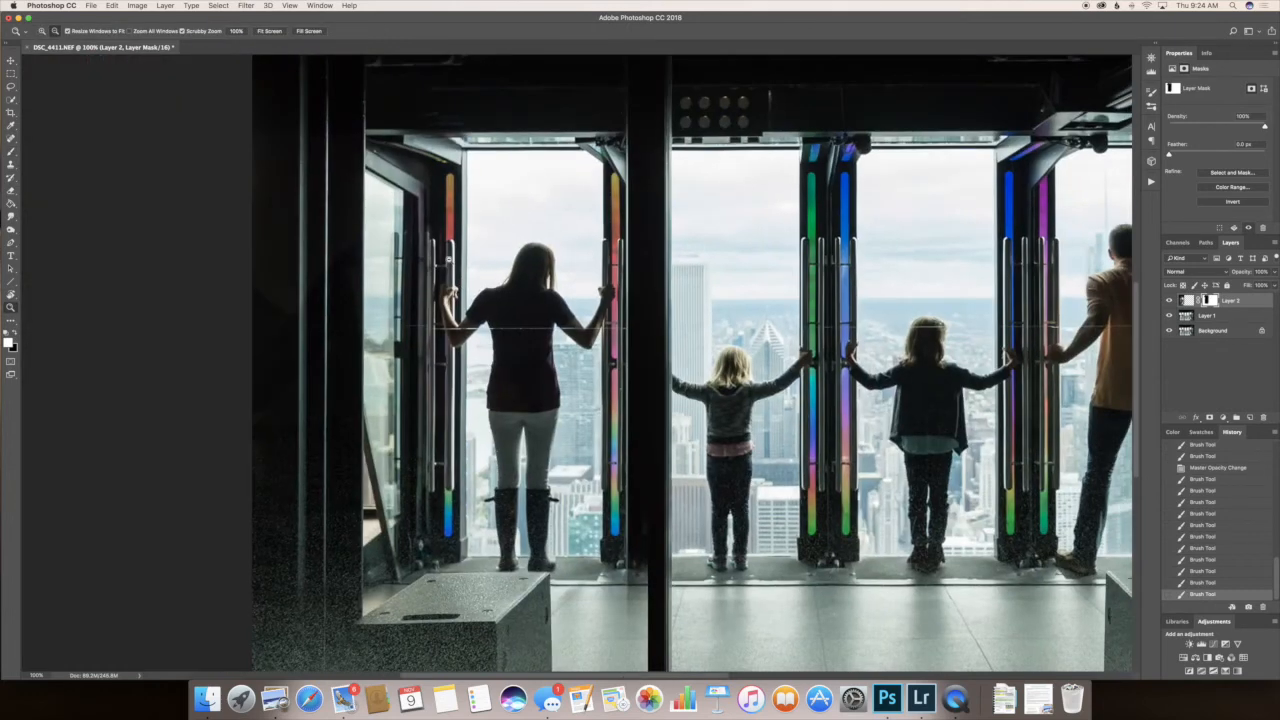
alt+click(452, 261)
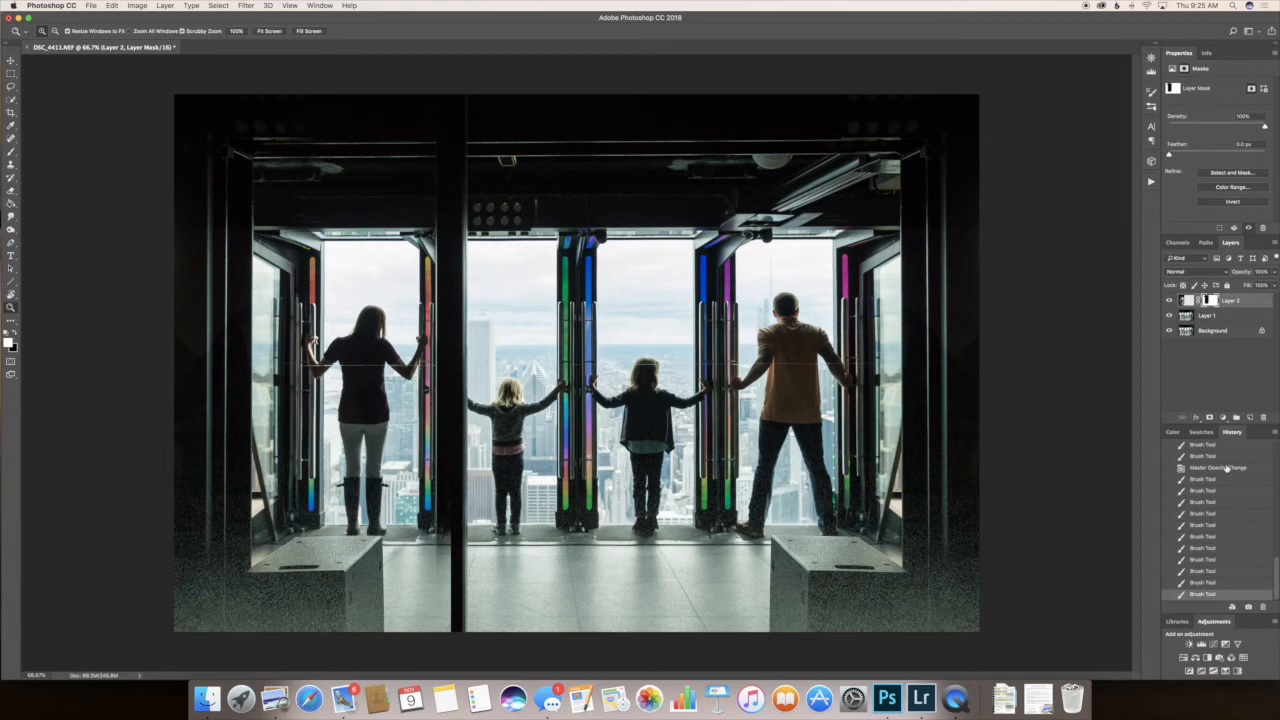
- Stamp all visible layers onto a new layer and choose the Spot Healing Brush
key(super+alt+shift+e)
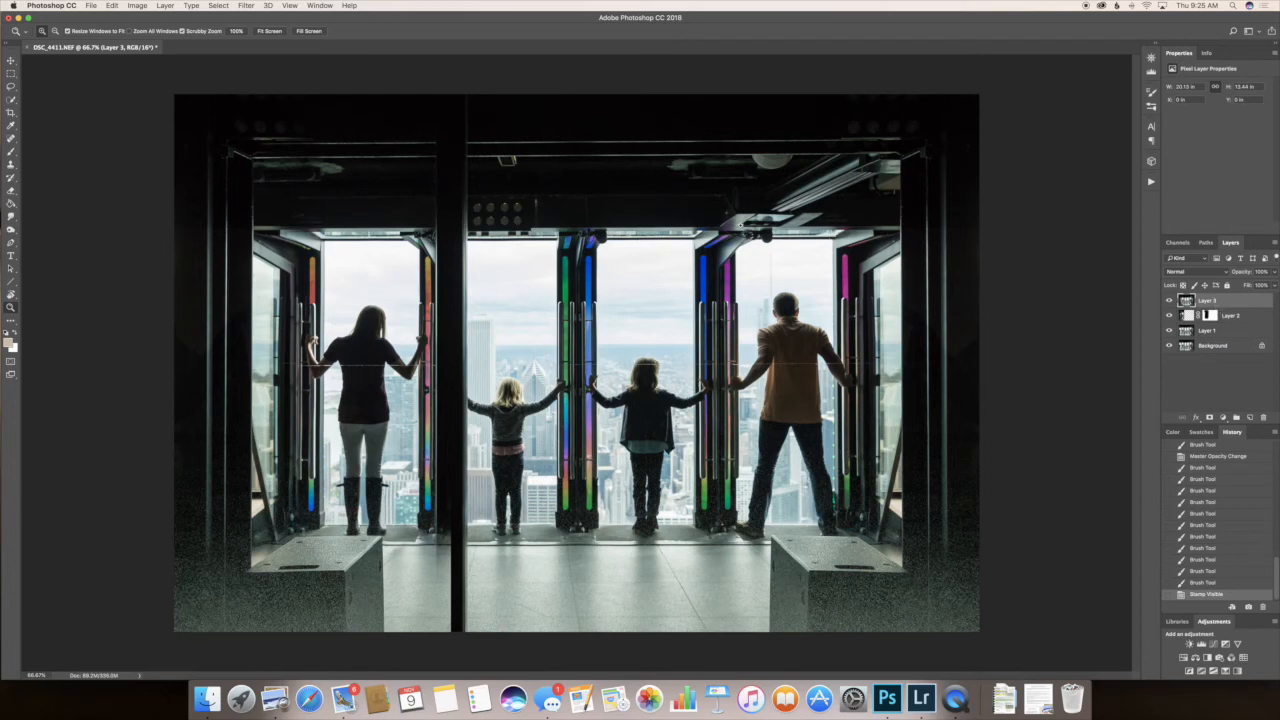
click(7, 140)
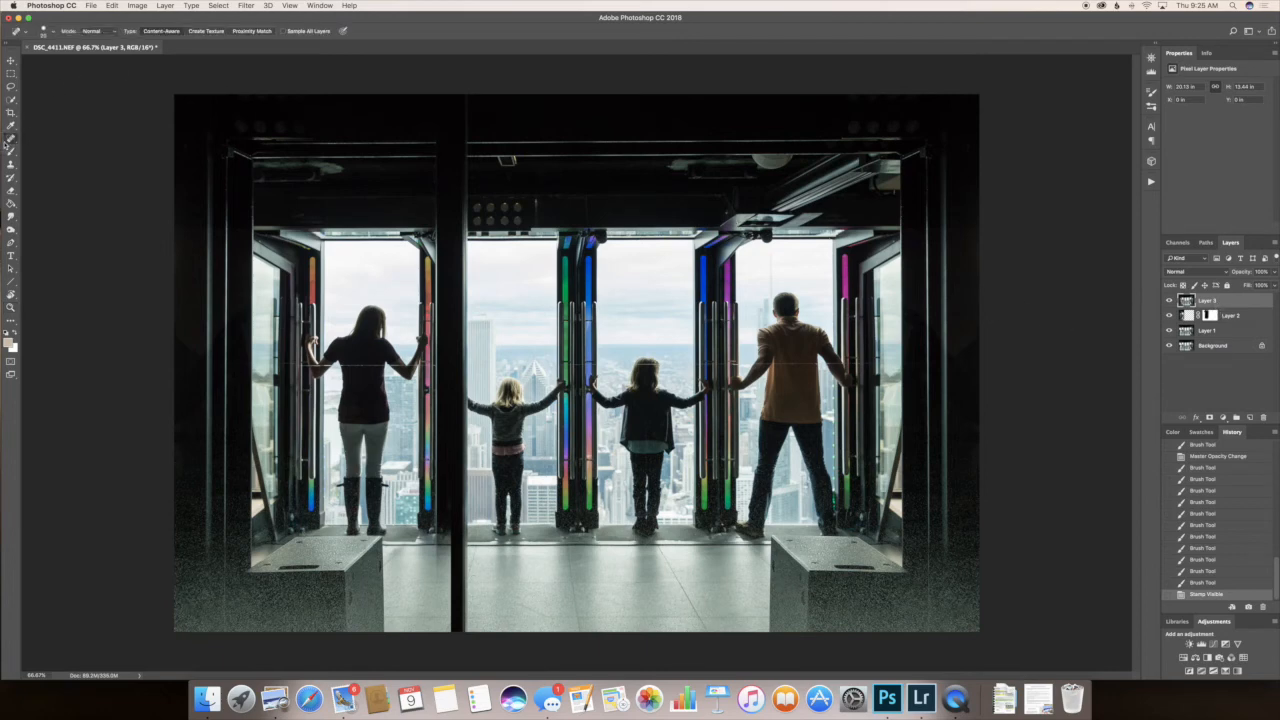
right_click(7, 144)
click(6, 145)
- Remove the faint horizontal line across the outer frame and side window with a smaller Spot Healing Brush
super+click(266, 388)
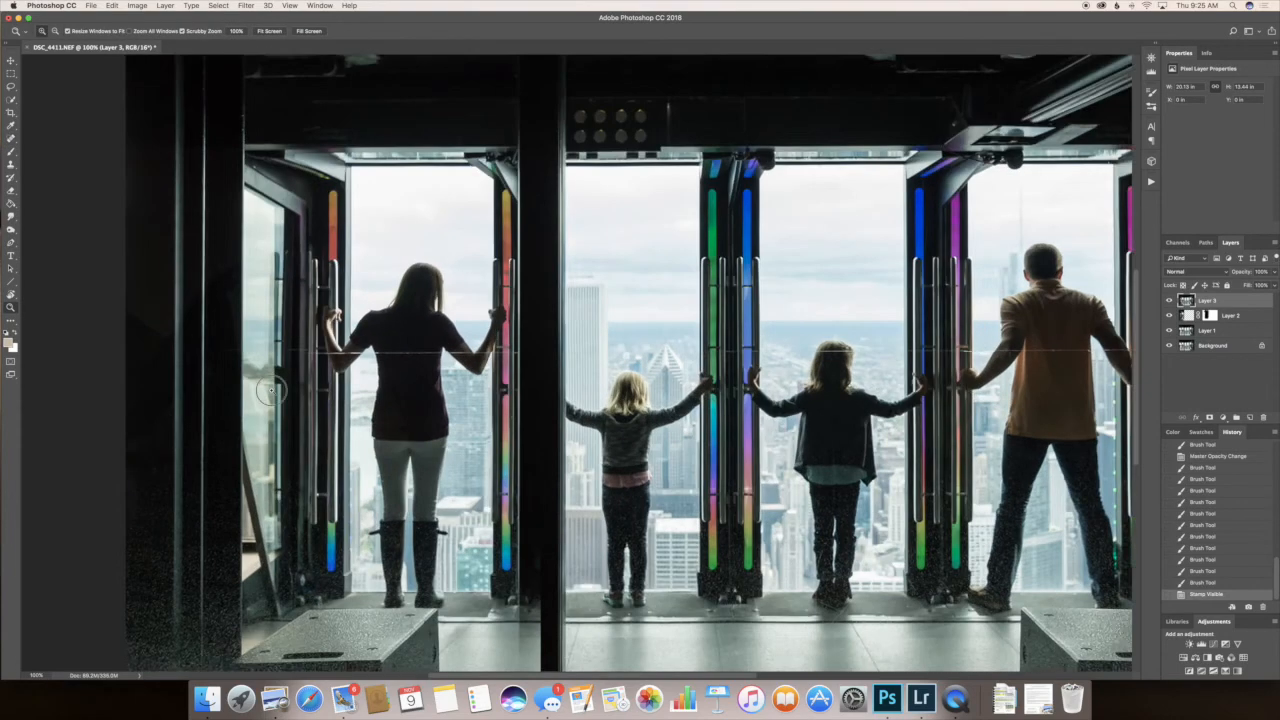
super+click(266, 388)
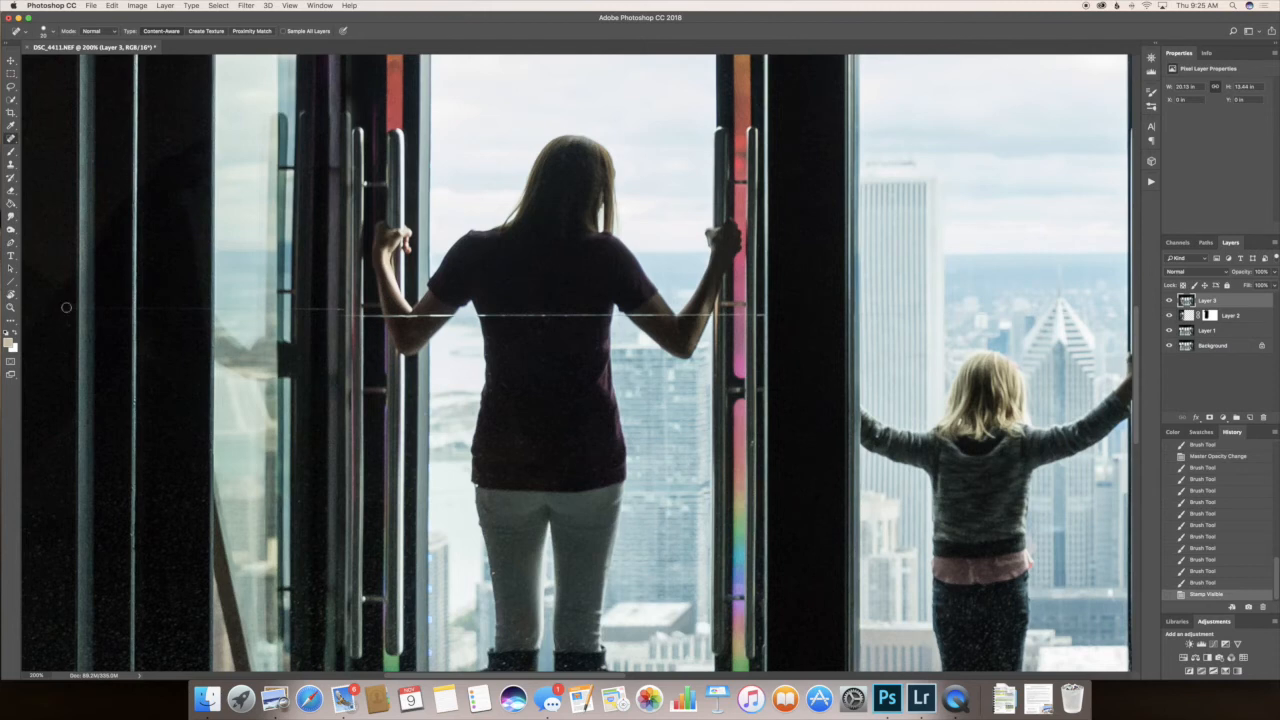
key([)
key([)
drag(81, 308, 93, 308)
drag(98, 308, 284, 310)
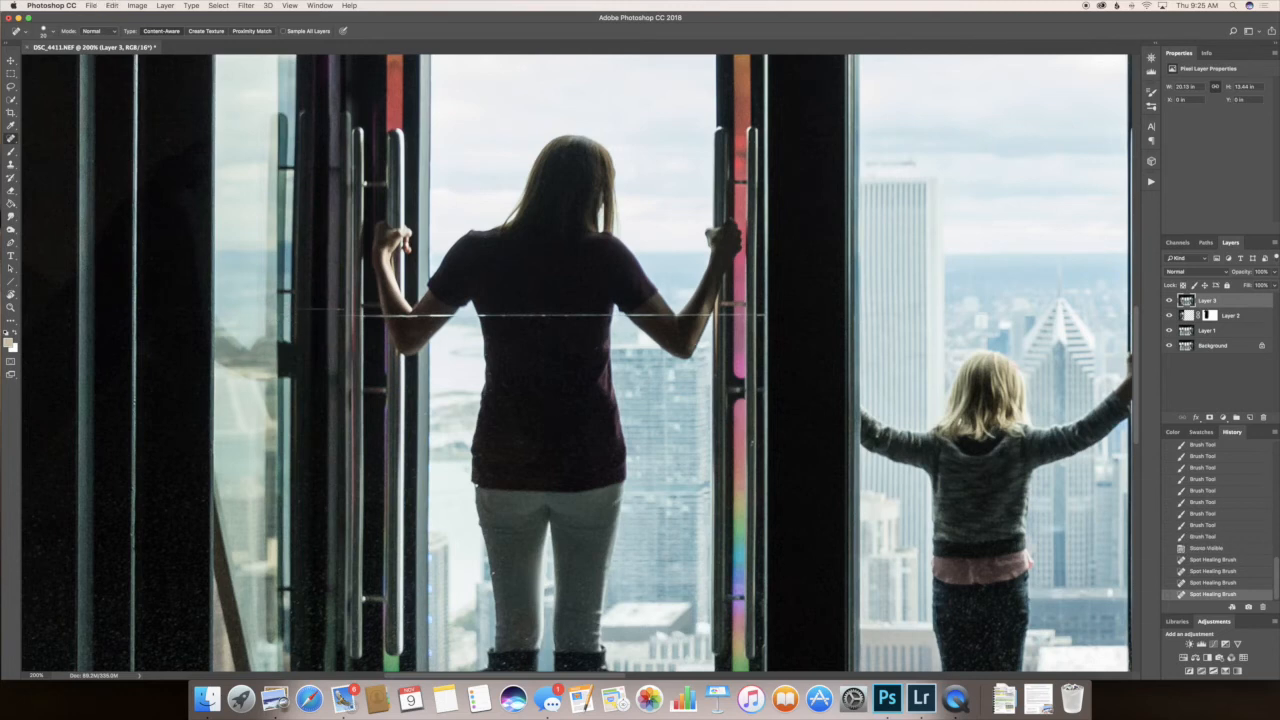
mouse_move(296, 309)
mouse_down()
mouse_move(423, 330)
mouse_move(340, 317)
mouse_move(385, 317)
mouse_up()
key(ctrl+z)
drag(386, 317, 448, 314)
key(cmd+z)
- Heal the horizontal line across the woman's left forearm and the handles beside it with the Spot Healing Brush
scroll(440, 330, up, 2)
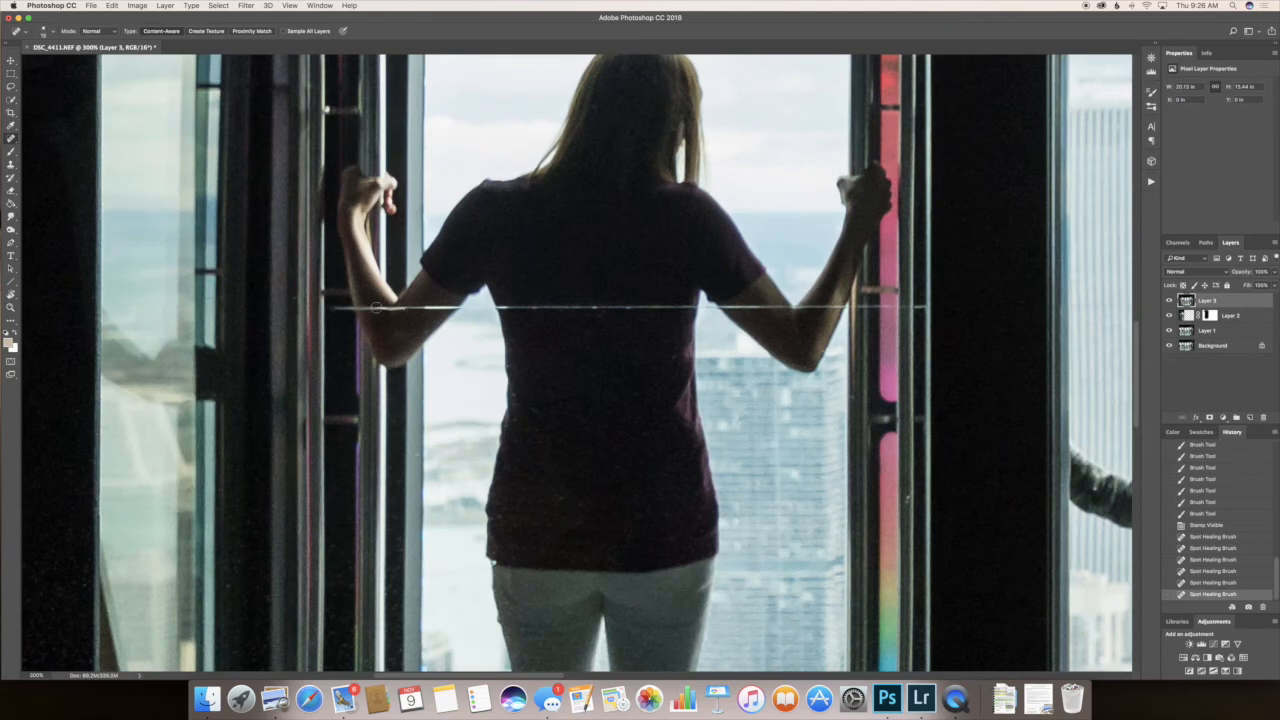
drag(360, 308, 446, 308)
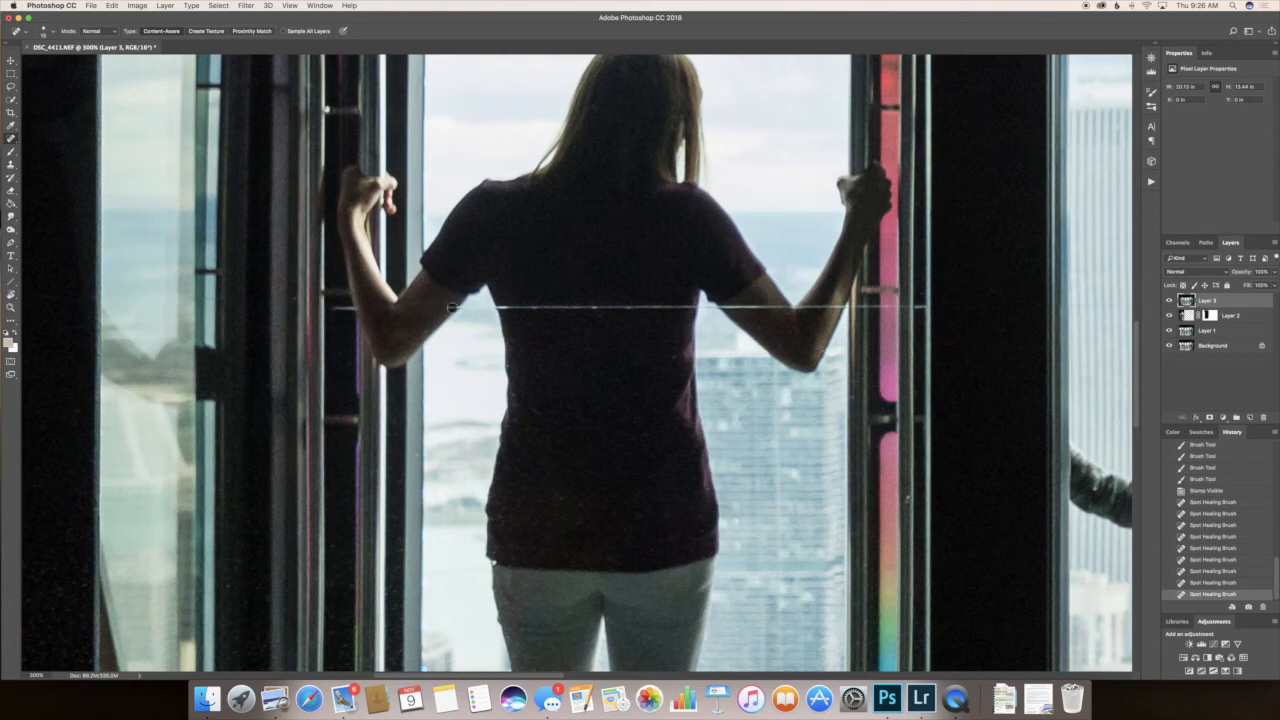
click(449, 307)
click(354, 309)
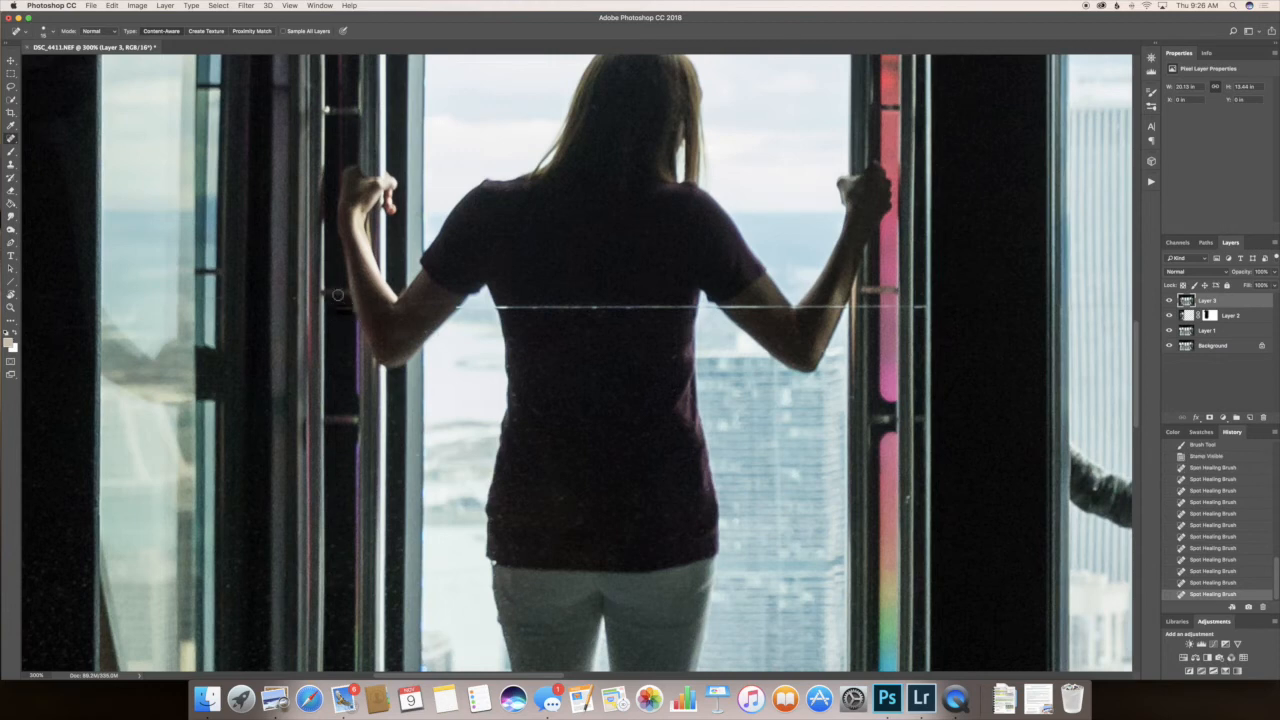
click(348, 308)
- Heal the horizontal line across the back of the woman's shirt and her right arm up to the door frame
drag(501, 307, 688, 308)
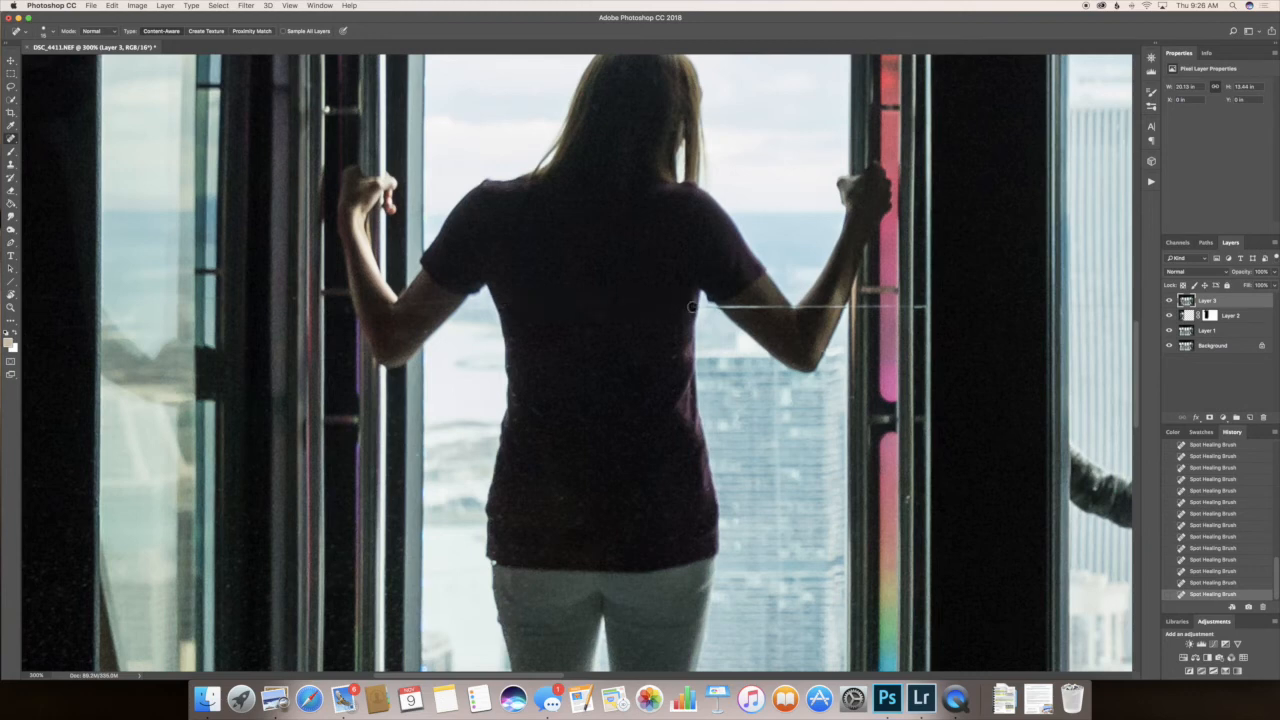
drag(712, 309, 718, 307)
drag(720, 307, 788, 306)
click(788, 307)
drag(802, 311, 846, 310)
- Heal the horizontal line across the dark frame and the green and blue light strips between the two girls
scroll(572, 320, right, 5)
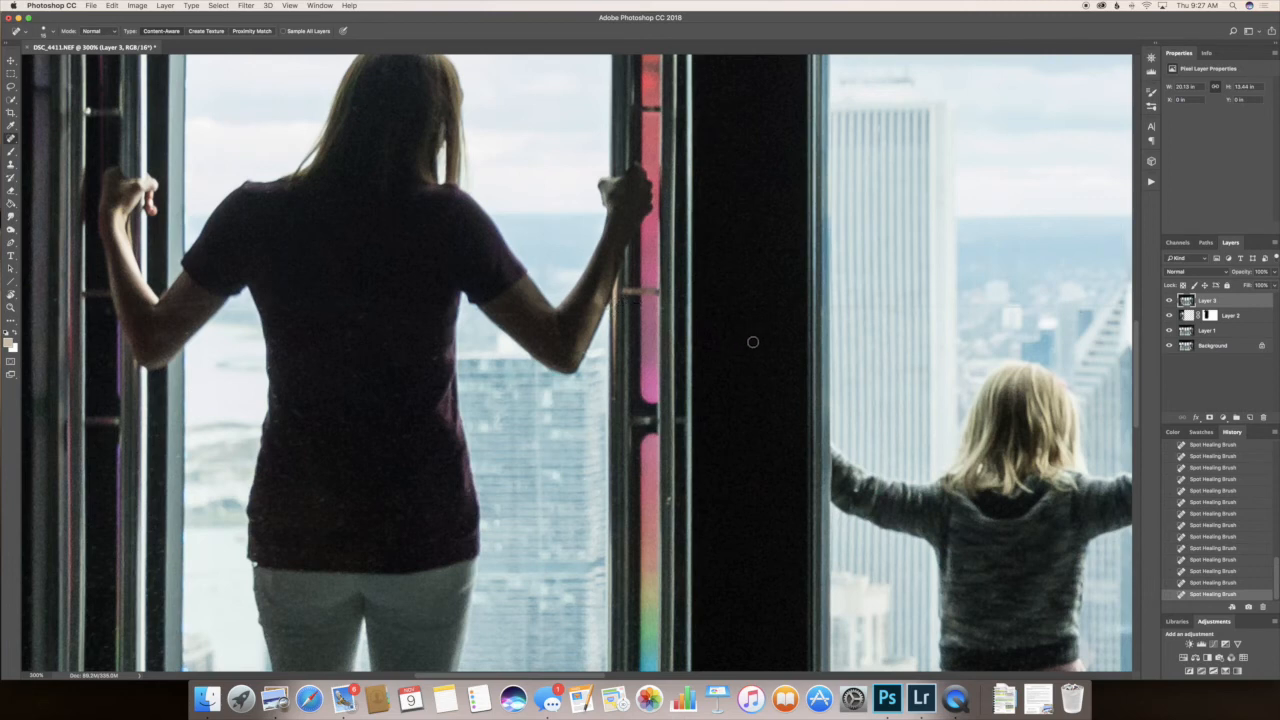
scroll(800, 360, right, 10)
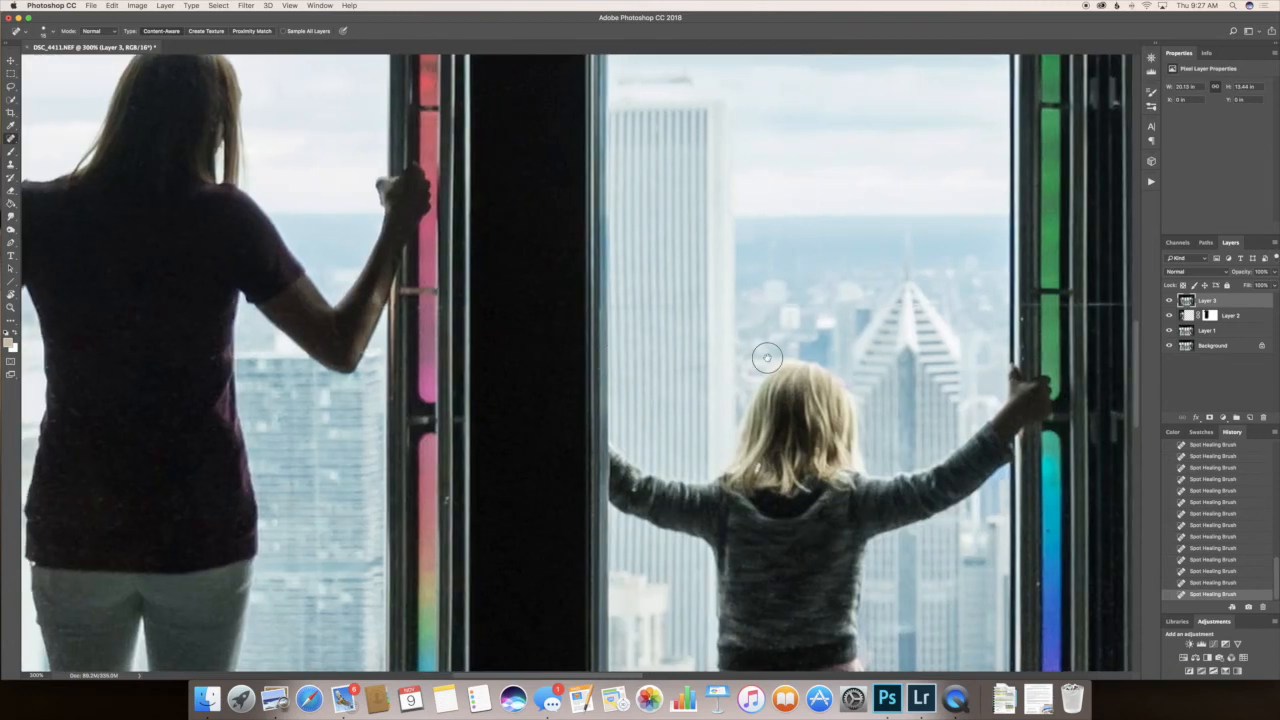
scroll(763, 354, right, 10)
scroll(549, 346, right, 5)
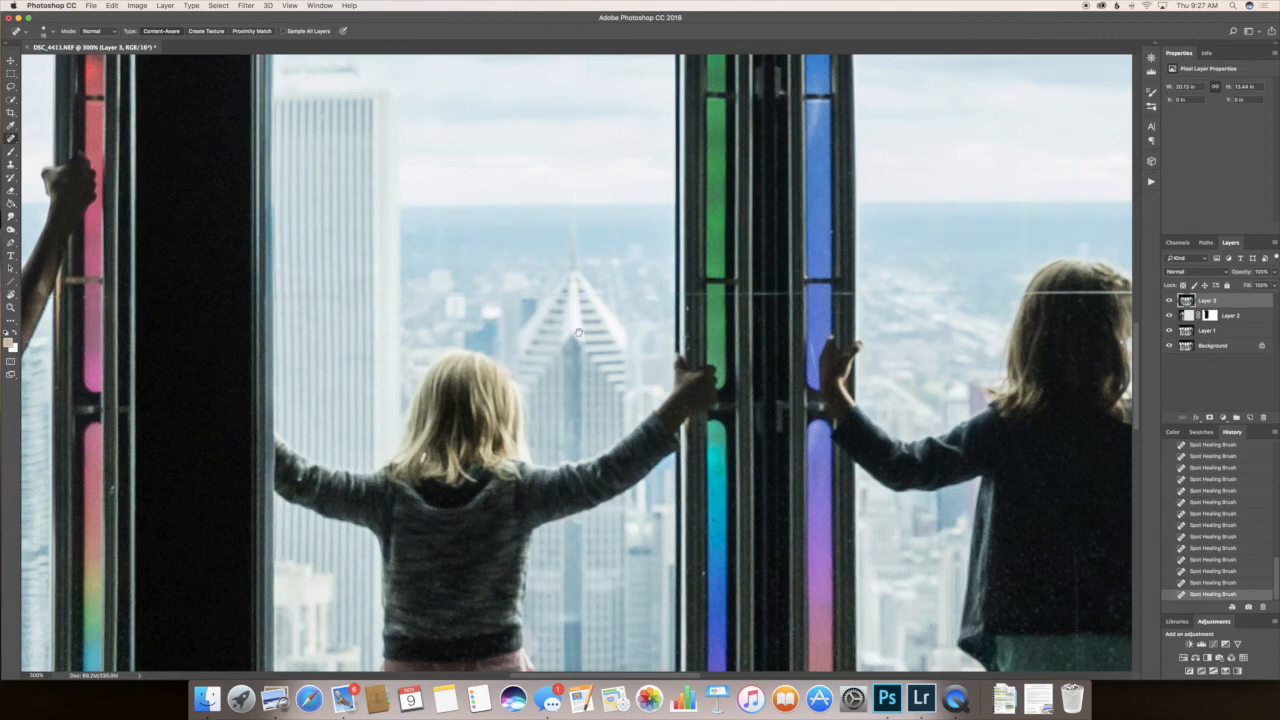
click(693, 295)
drag(752, 295, 837, 295)
- Remove the horizontal line across the older girl's hair and the window to the right of her head
drag(854, 297, 574, 302)
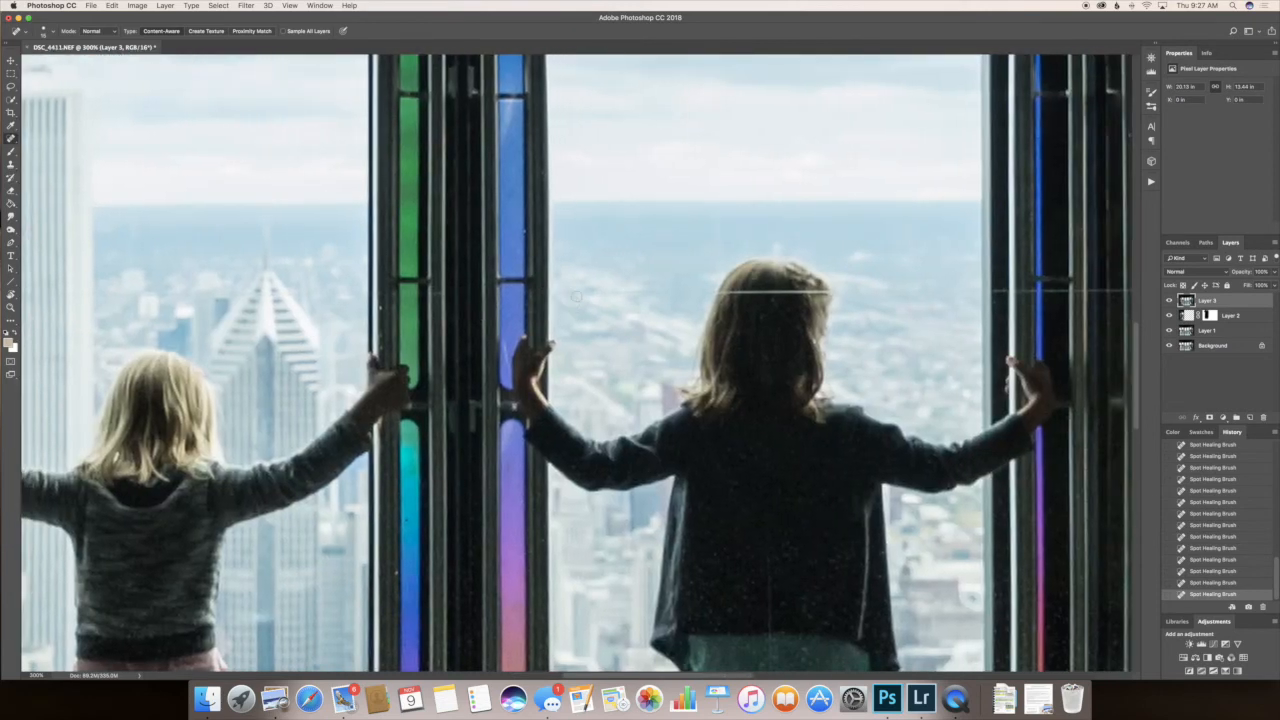
drag(718, 293, 828, 292)
drag(870, 290, 970, 291)
- Heal the horizontal line across the frame between the older girl and the man, continuing toward his left arm
drag(1026, 357, 637, 356)
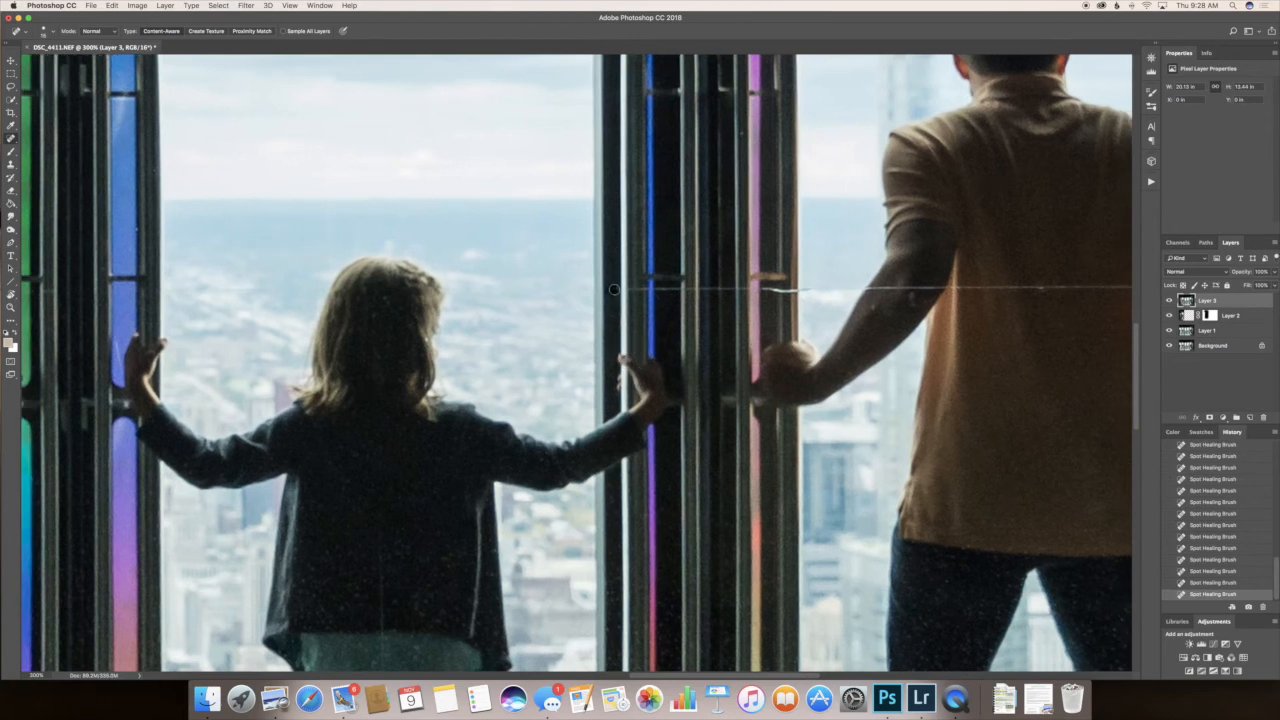
mouse_move(644, 289)
mouse_down()
mouse_move(632, 289)
mouse_move(679, 288)
mouse_up()
click(690, 288)
drag(706, 289, 840, 290)
- Heal the horizontal line across the man's shirt, his right arm and the door frame next to it
key(space)
mouse_move(923, 300)
mouse_down()
mouse_move(686, 320)
mouse_move(649, 299)
mouse_move(705, 299)
mouse_move(662, 288)
mouse_move(676, 316)
mouse_up()
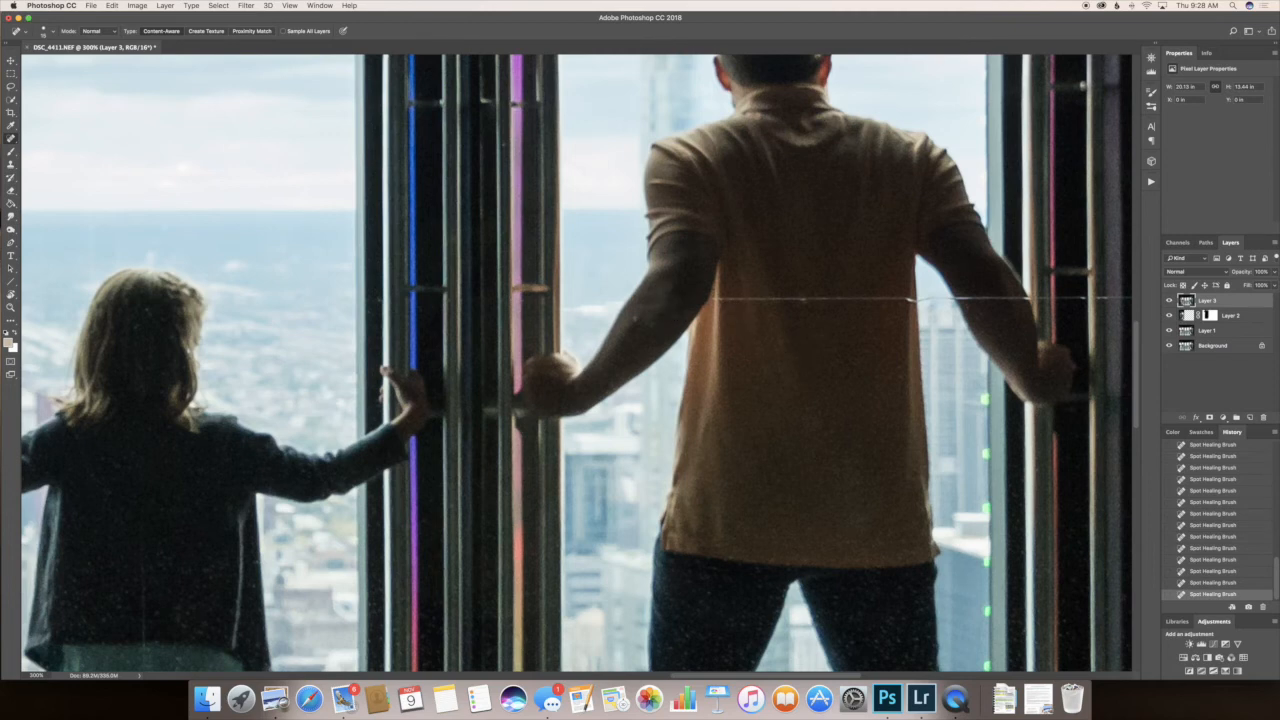
drag(716, 300, 910, 301)
drag(804, 340, 654, 337)
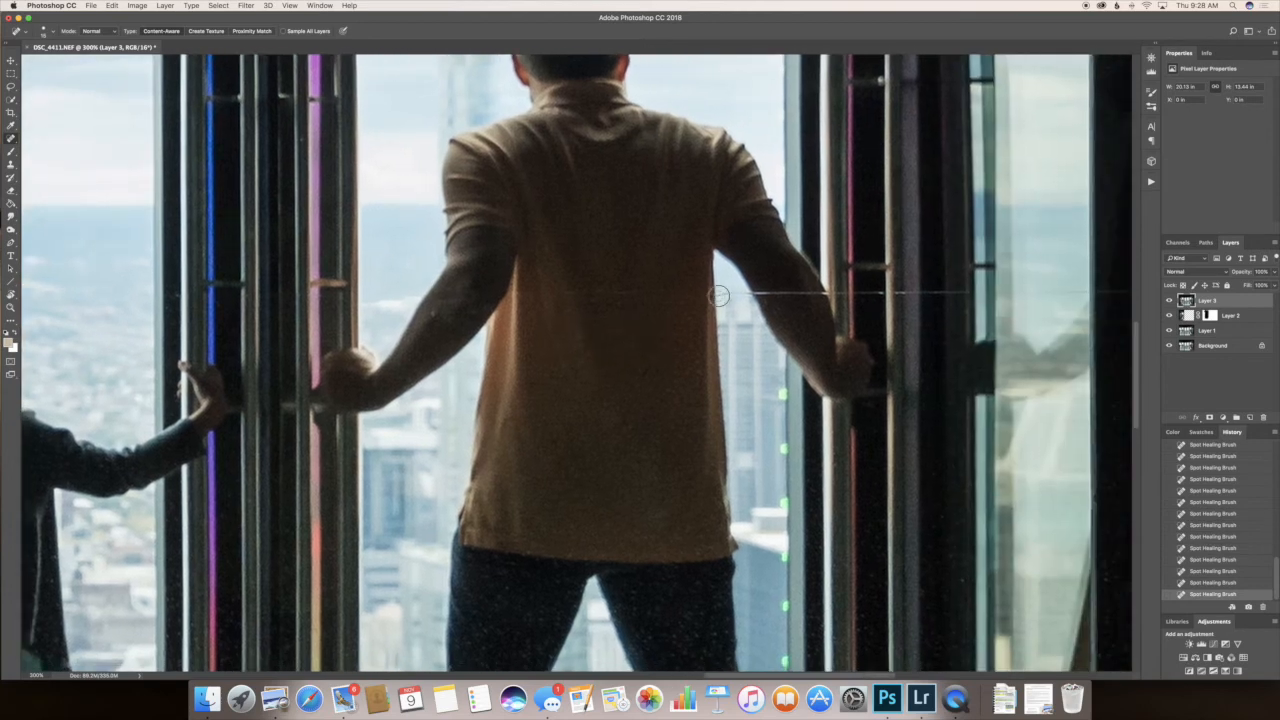
mouse_move(714, 296)
mouse_down()
mouse_move(830, 295)
mouse_move(751, 294)
mouse_up()
drag(828, 293, 829, 293)
click(841, 294)
drag(825, 289, 827, 297)
click(858, 292)
drag(858, 292, 974, 293)
- Remove the remaining faint line across the outer dark frame, the side window and the man's shirt
drag(1050, 330, 752, 330)
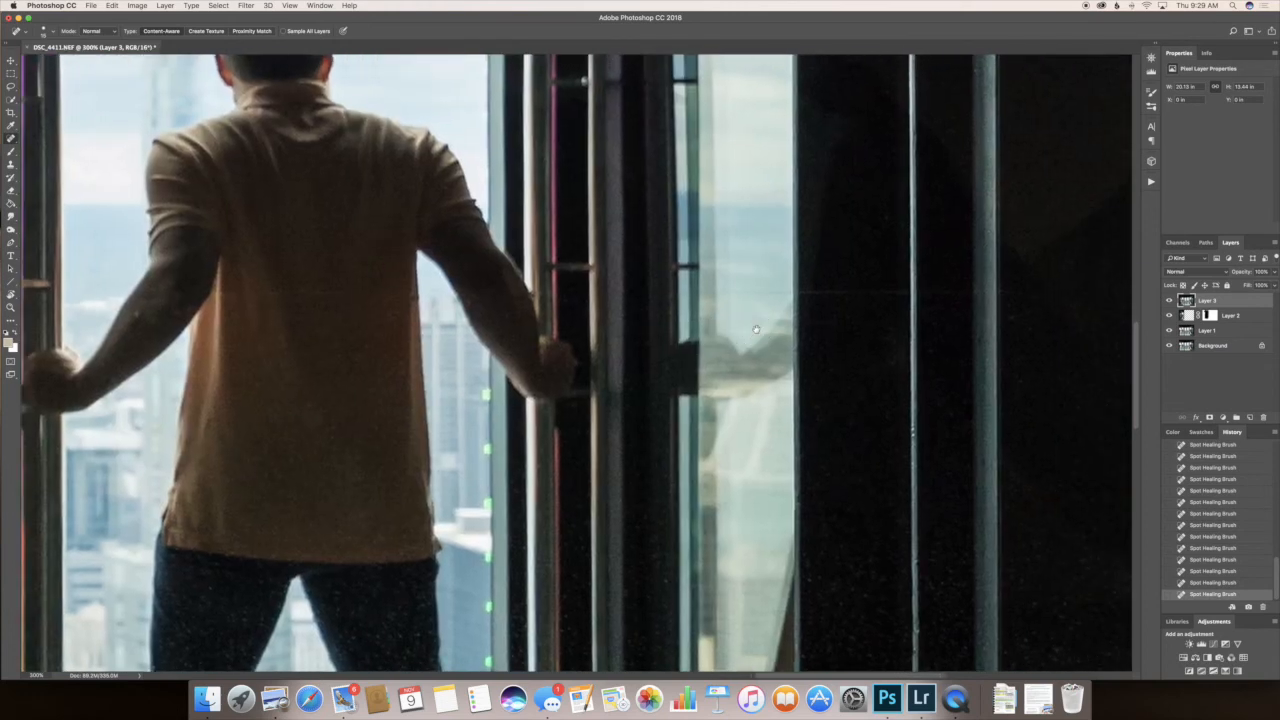
drag(798, 292, 1002, 291)
drag(695, 293, 790, 293)
mouse_move(358, 291)
mouse_down()
mouse_move(249, 291)
mouse_move(264, 291)
mouse_up()
- Switch to the Healing Brush and clean up the line remnants on the handle beside the man's right arm and on his shirt edge
right_click(11, 143)
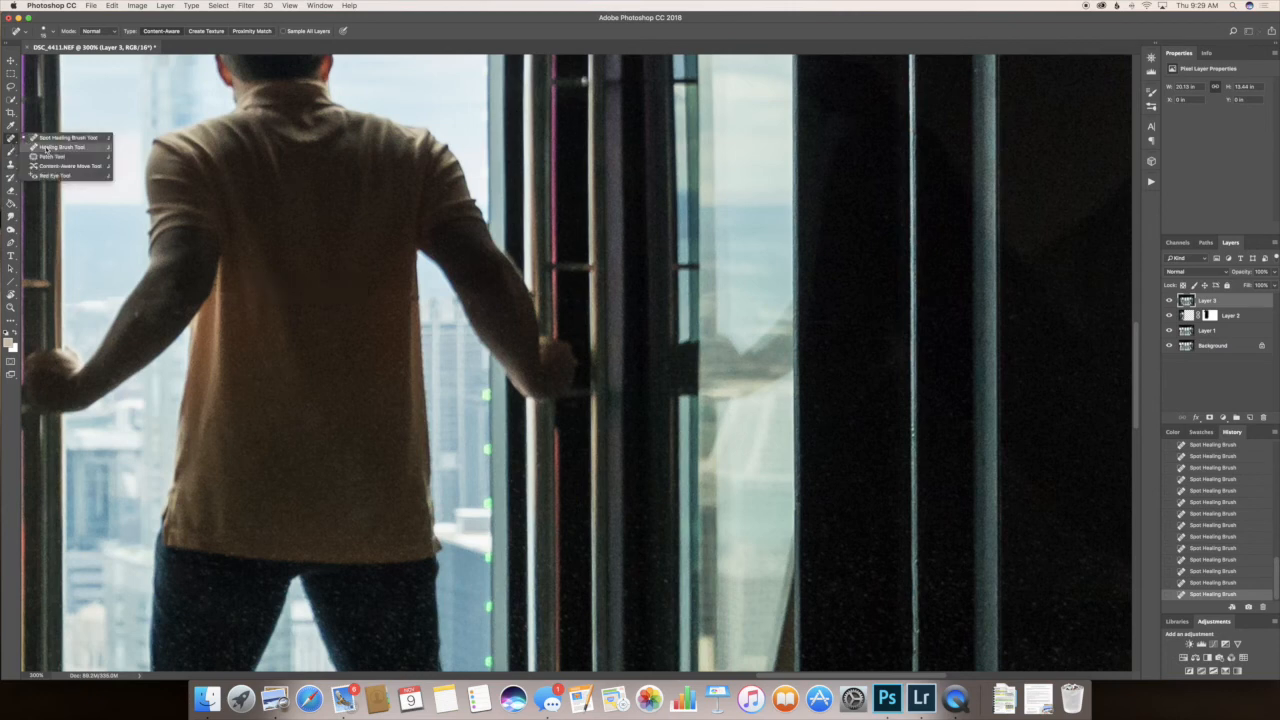
click(46, 148)
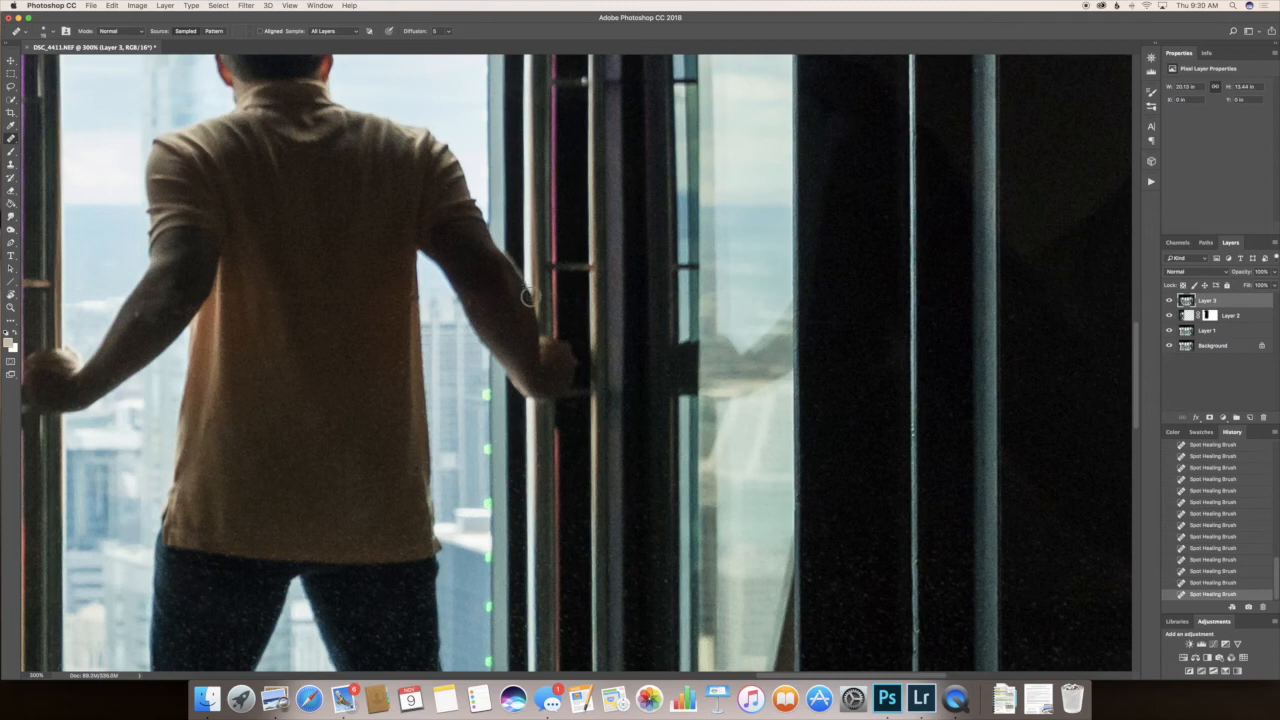
click(541, 296)
click(546, 318)
key(super+z)
click(533, 291)
click(531, 288)
click(417, 300)
- View the whole photo and compare it with Layer 3 hidden and with only the original Background layer shown
key(z)
alt+click(598, 412)
alt+click(598, 412)
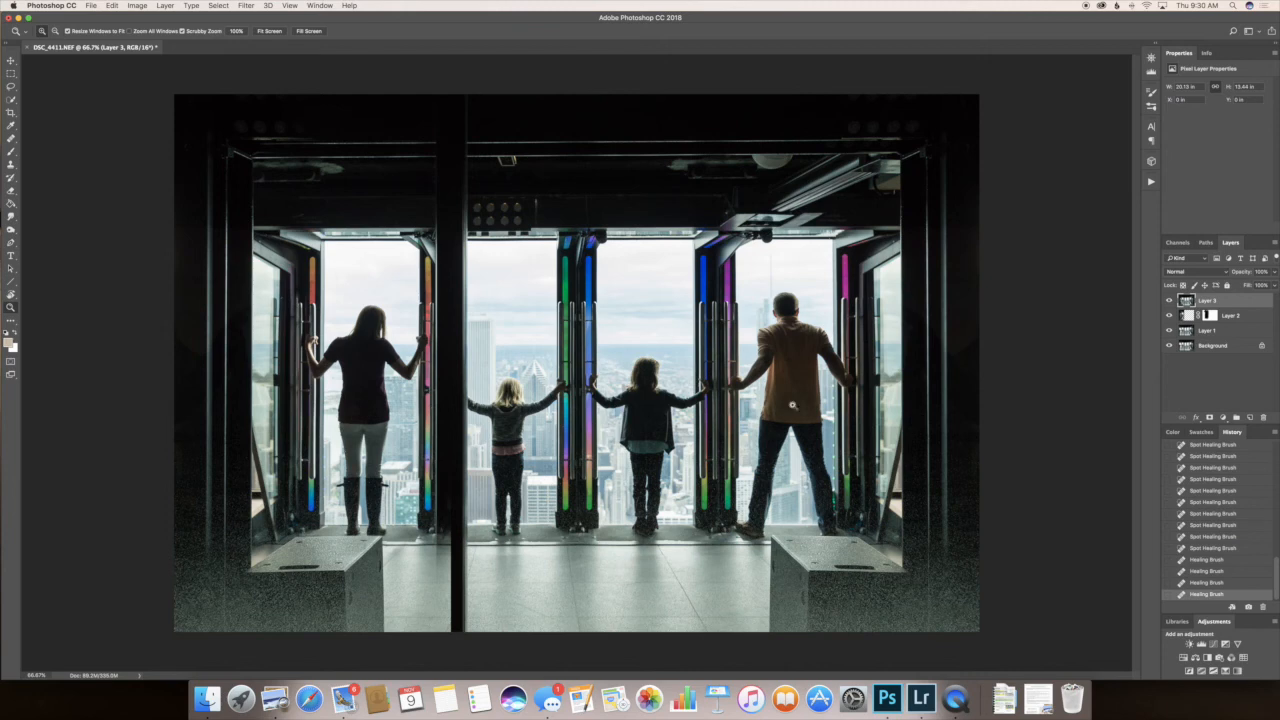
click(1170, 300)
click(1170, 300)
click(1170, 300)
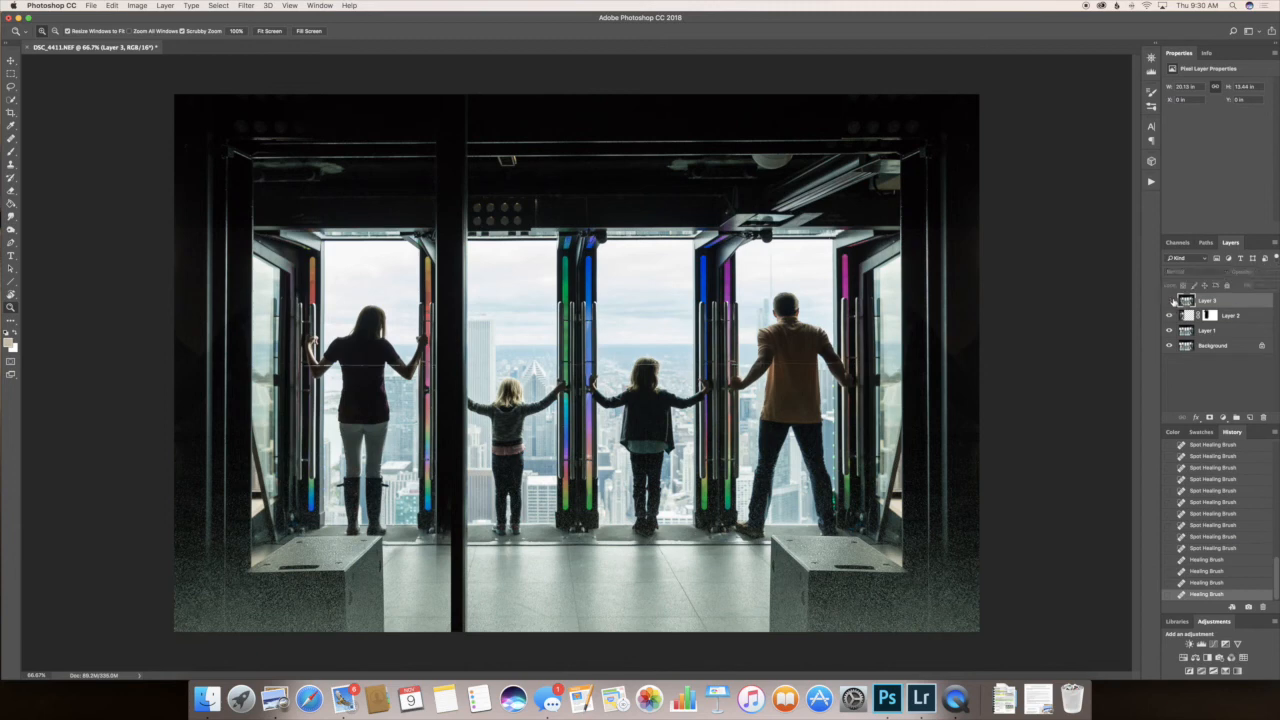
click(1170, 300)
alt+click(1169, 345)
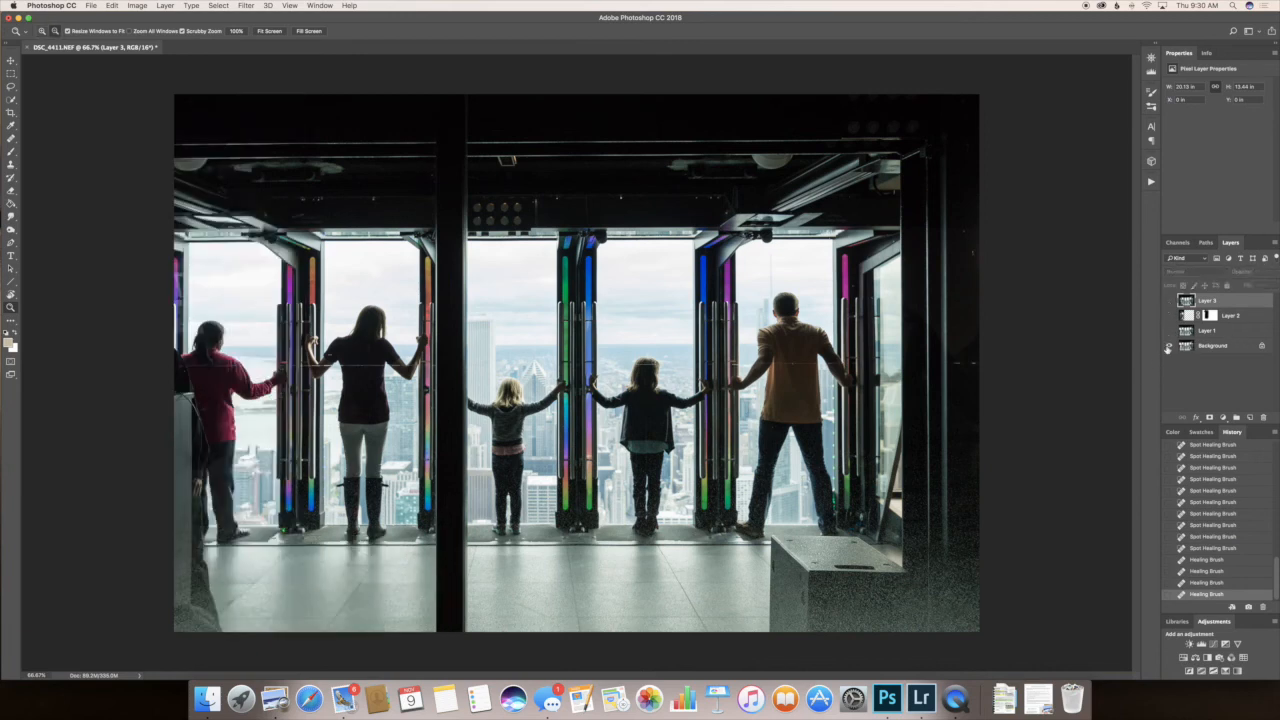
alt+click(1168, 345)
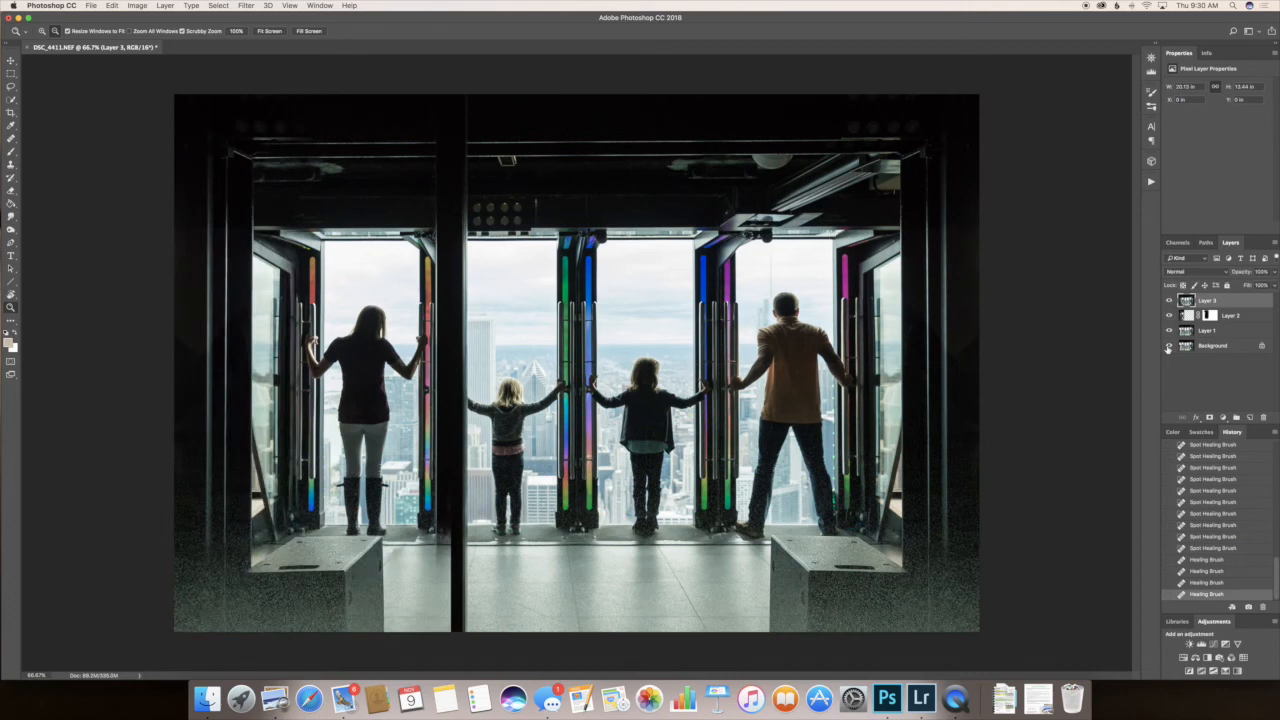
alt+click(1168, 345)
alt+click(1168, 345)
alt+click(1168, 345)
alt+click(1168, 345)
- Paint black on Layer 2's mask along the bottom of the dark central pillar, and check the result with Layer 3 hidden
click(1209, 316)
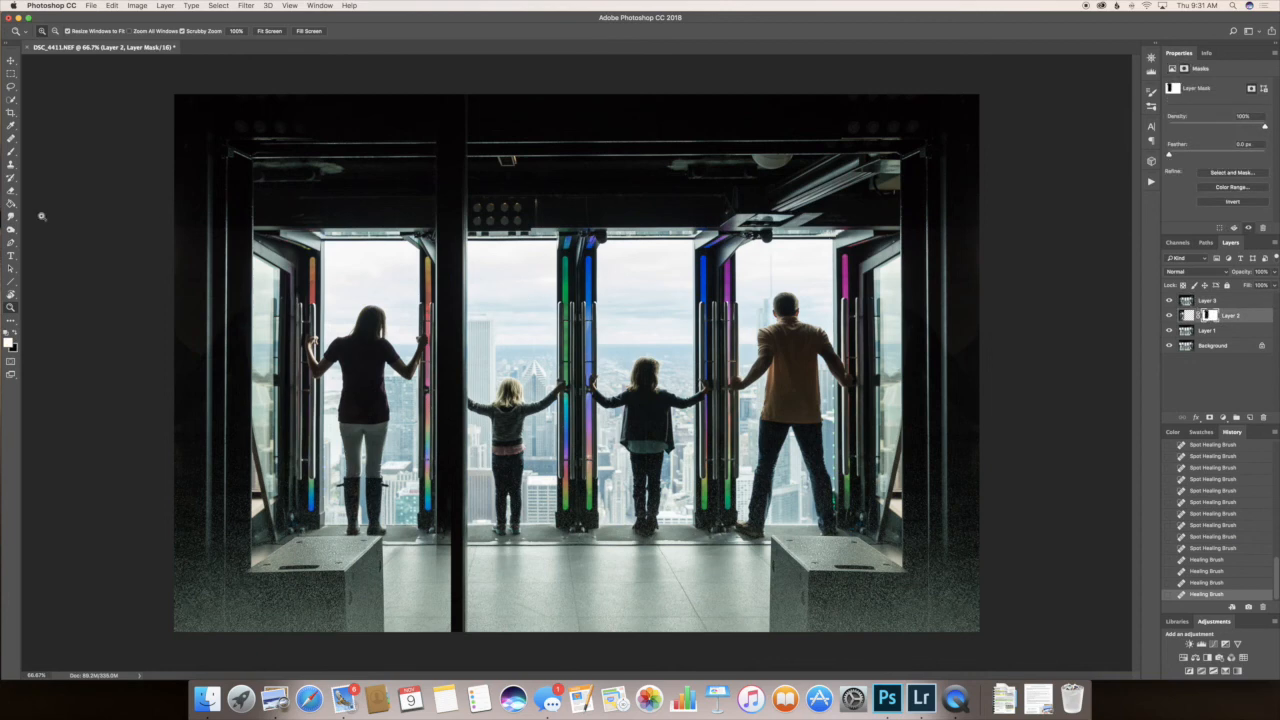
click(10, 151)
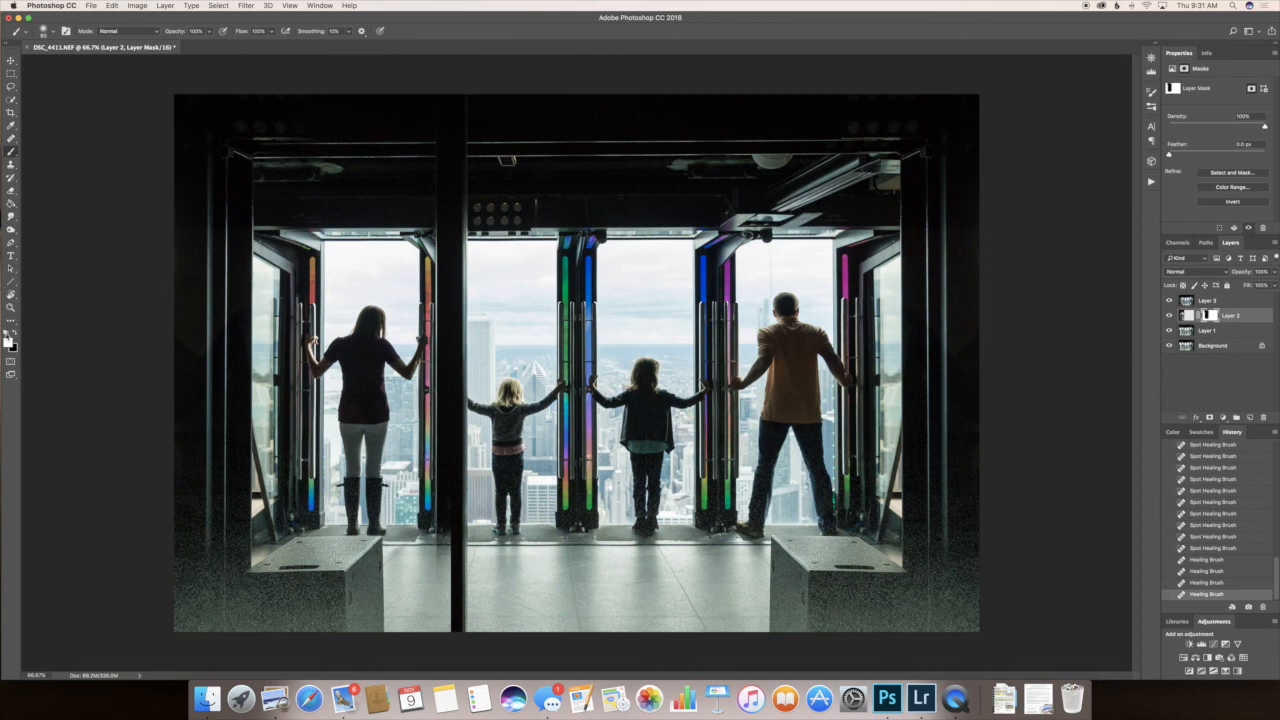
click(15, 339)
key([)
drag(442, 531, 448, 631)
click(448, 631)
click(448, 590)
click(1170, 300)
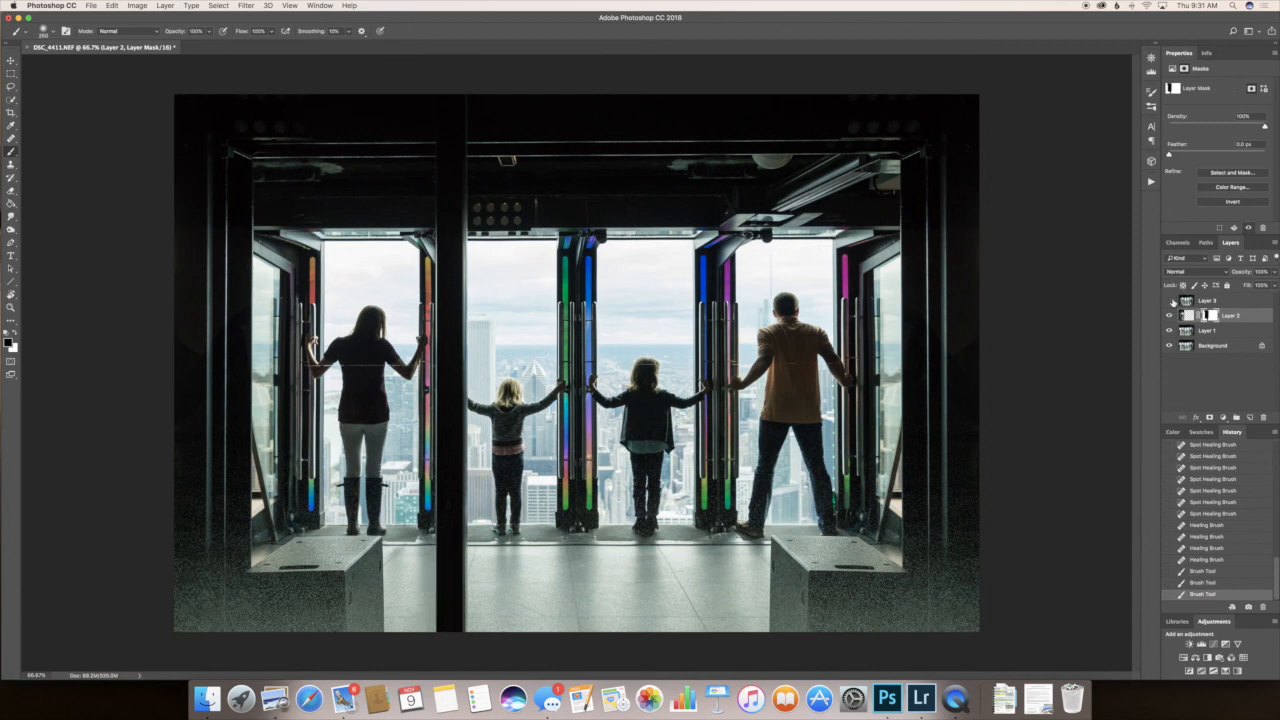
click(1170, 300)
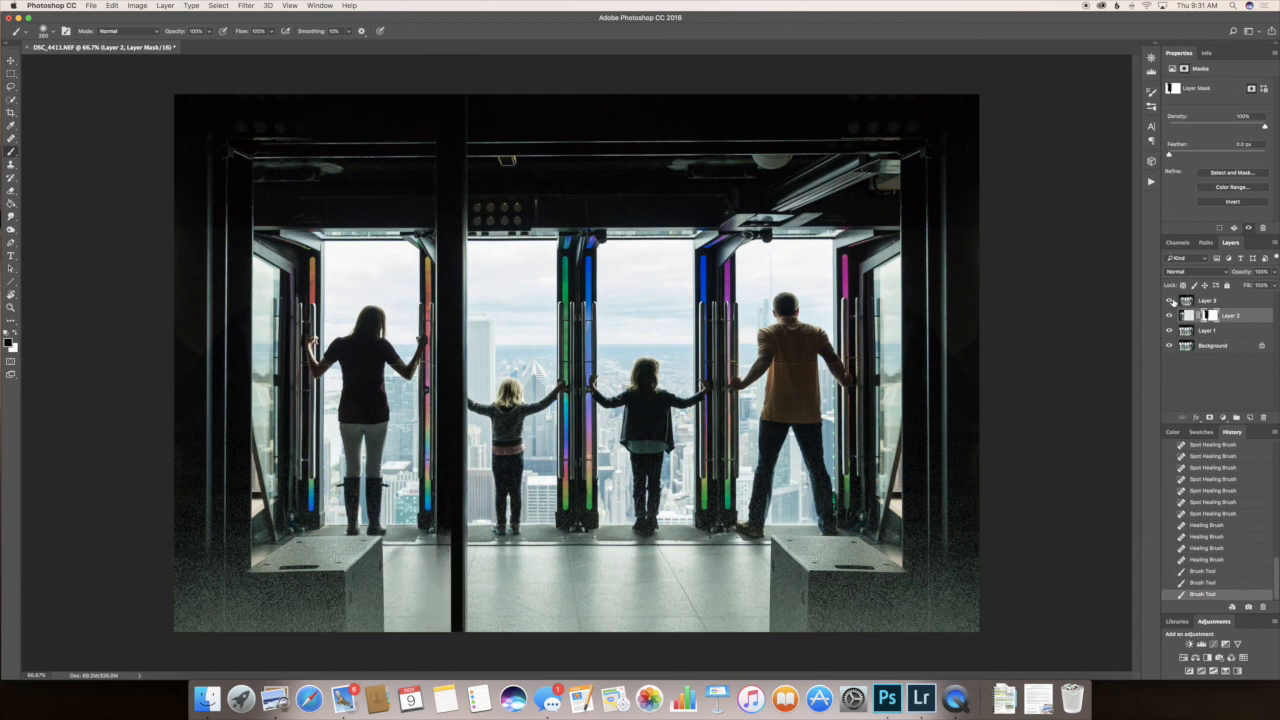
click(1170, 300)
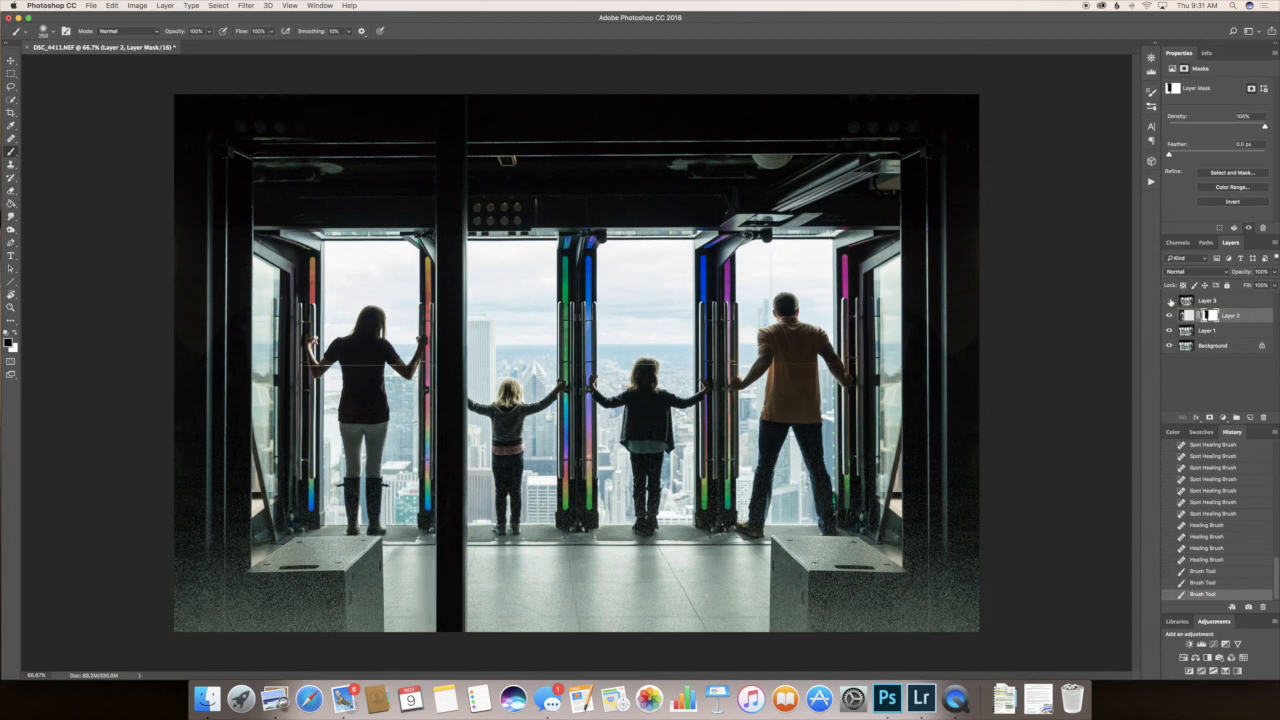
click(1170, 300)
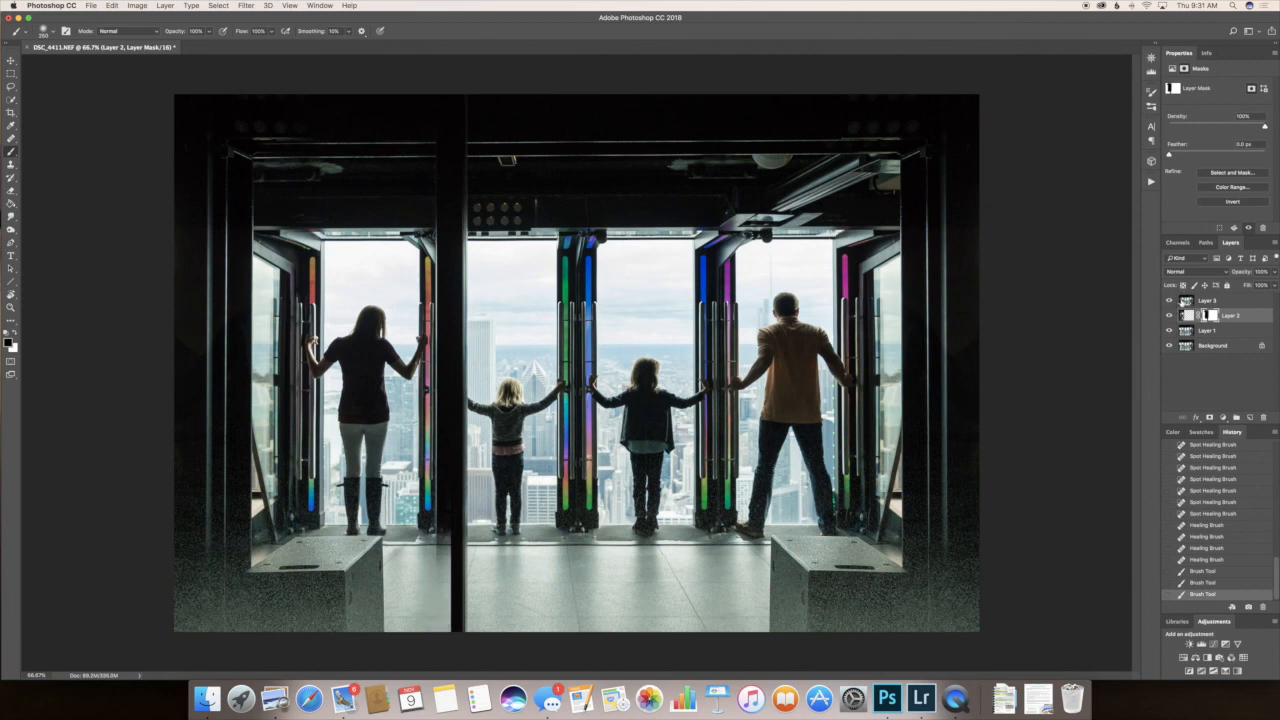
- Add a layer mask to Layer 3 and paint black over the bottom of the central pillar to restore its full width
click(1205, 302)
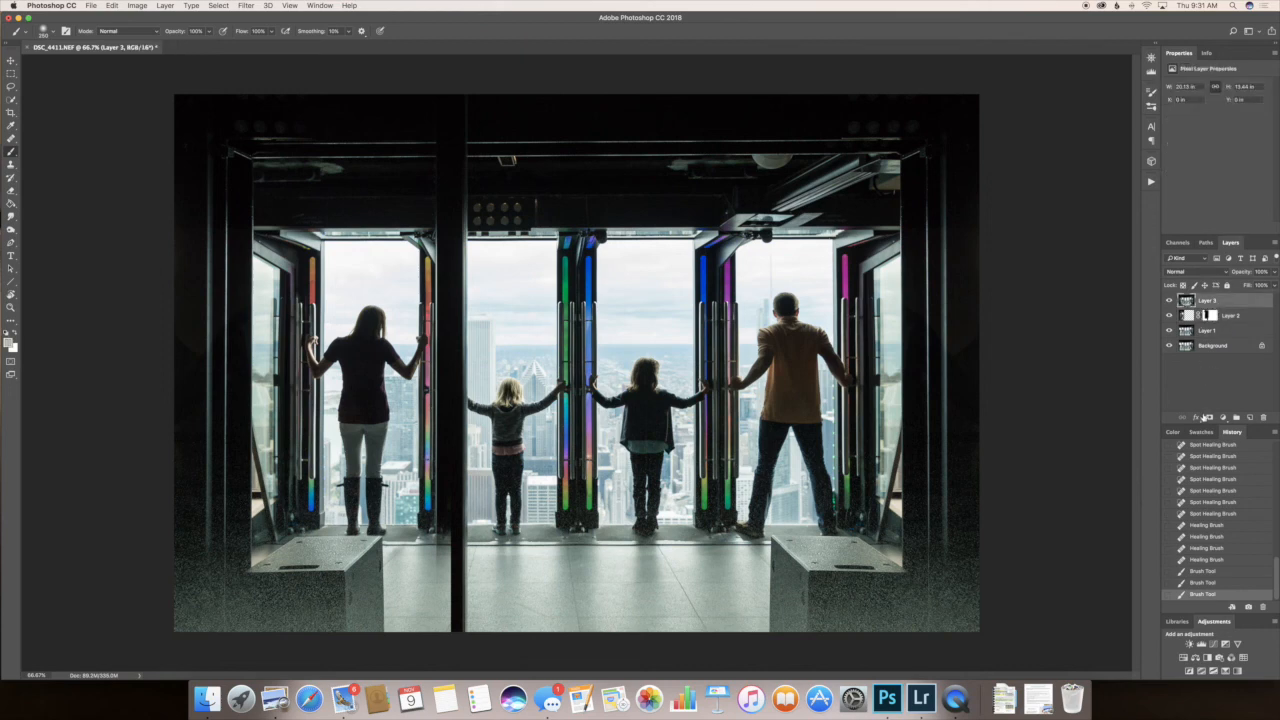
click(1209, 417)
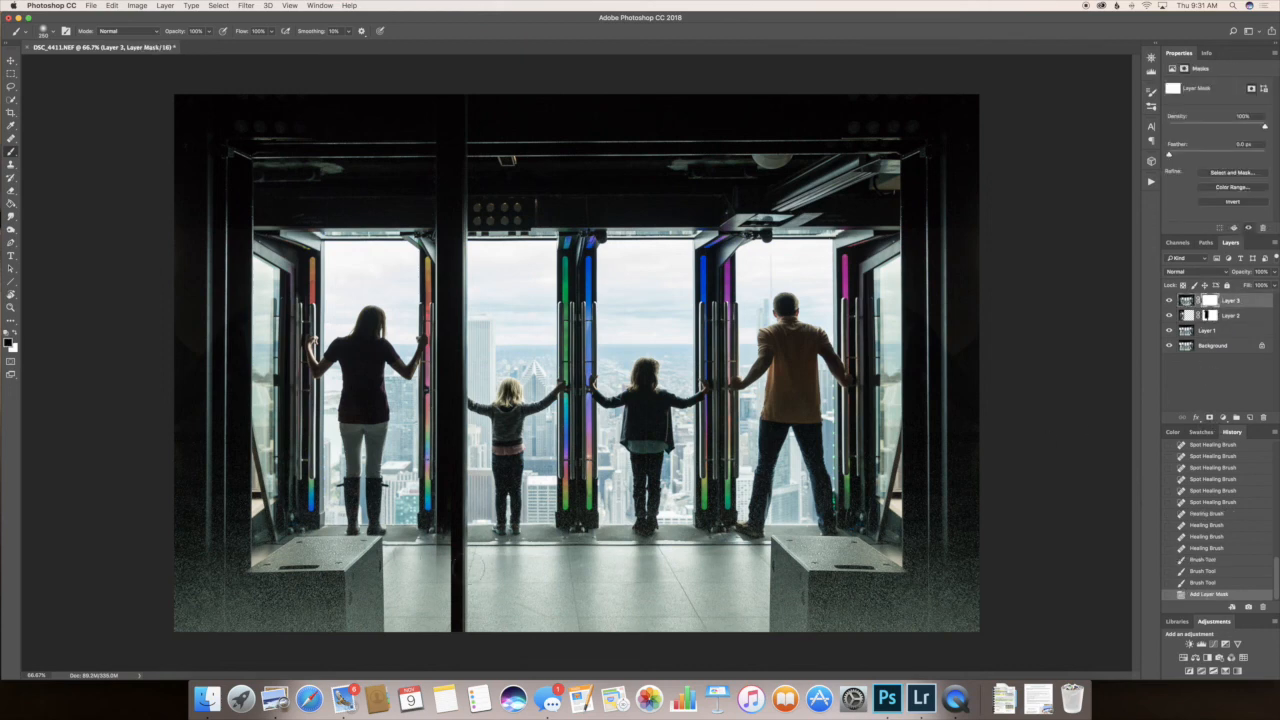
mouse_move(442, 611)
mouse_down()
mouse_move(451, 515)
mouse_move(461, 640)
mouse_move(453, 508)
mouse_move(464, 625)
mouse_up()
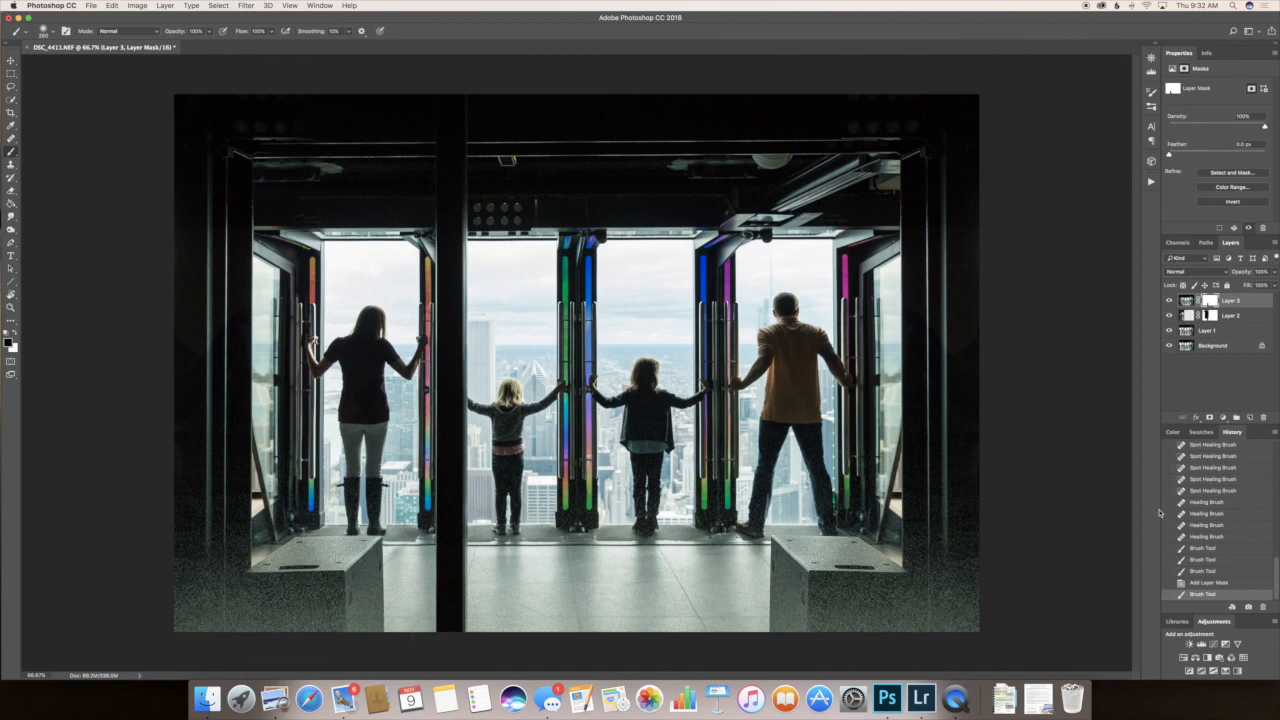
- Compare the finished composite with the original Background layer by repeatedly isolating the Background
alt+click(1170, 346)
alt+click(1170, 346)
alt+click(1170, 346)
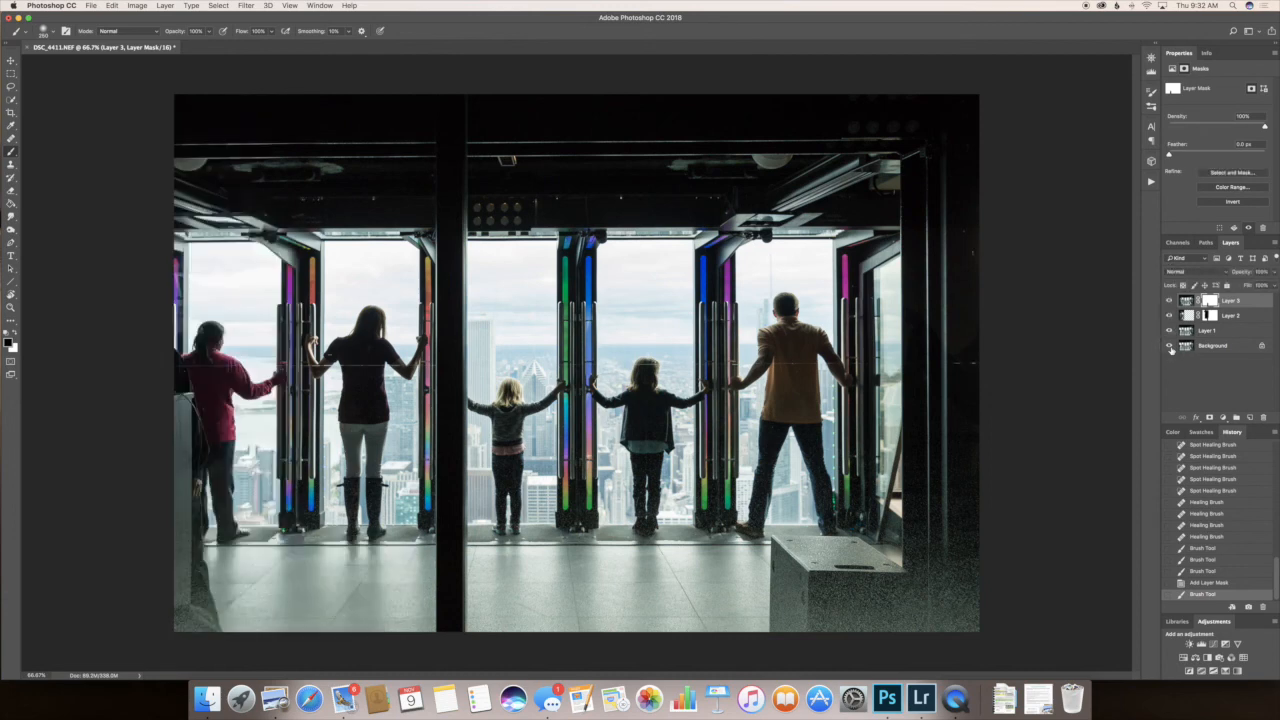
alt+click(1170, 346)
alt+click(1170, 346)
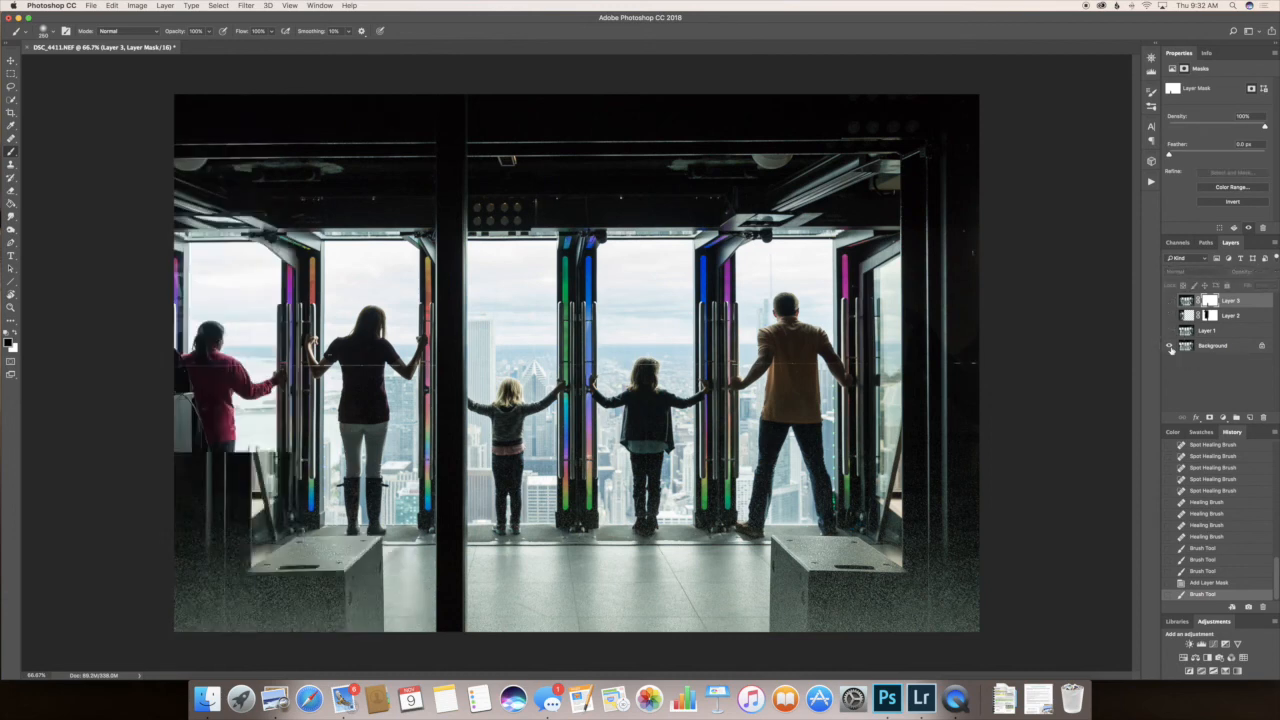
alt+click(1170, 346)
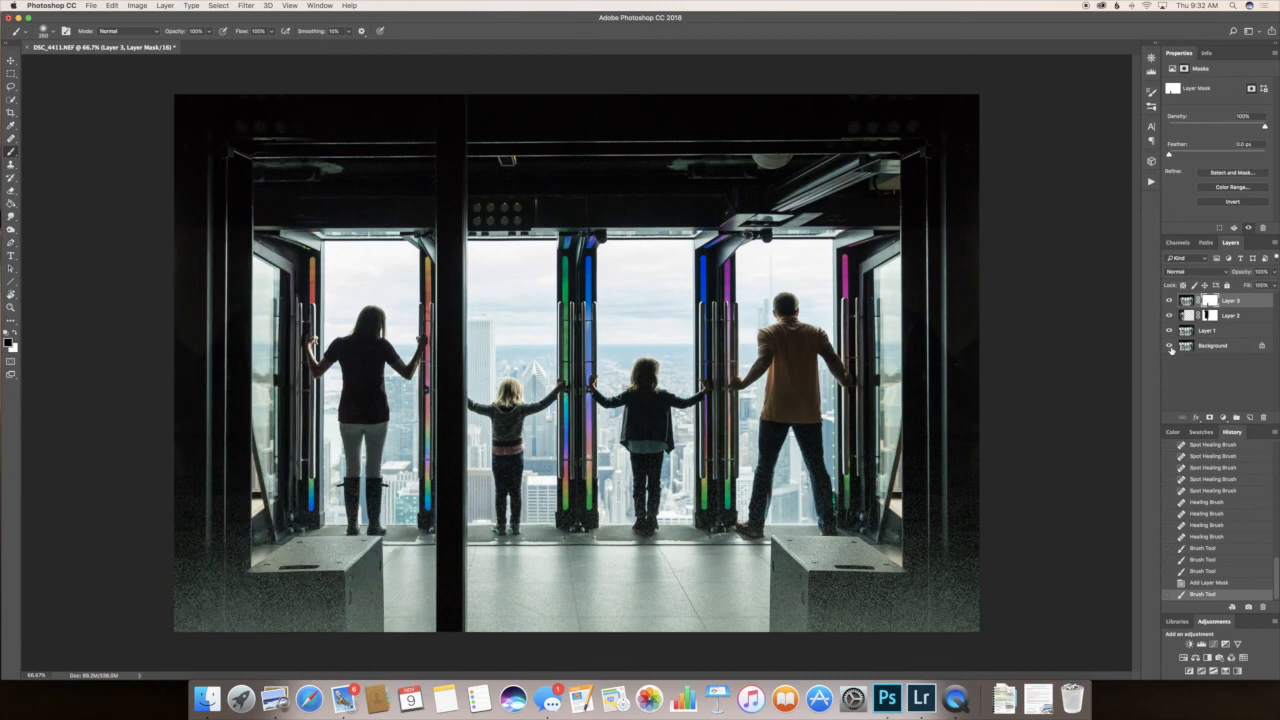
alt+click(1170, 346)
alt+click(1170, 346)
alt+click(1170, 346)
alt+click(1170, 346)
- Save the retouched photo and switch to Lightroom
click(92, 6)
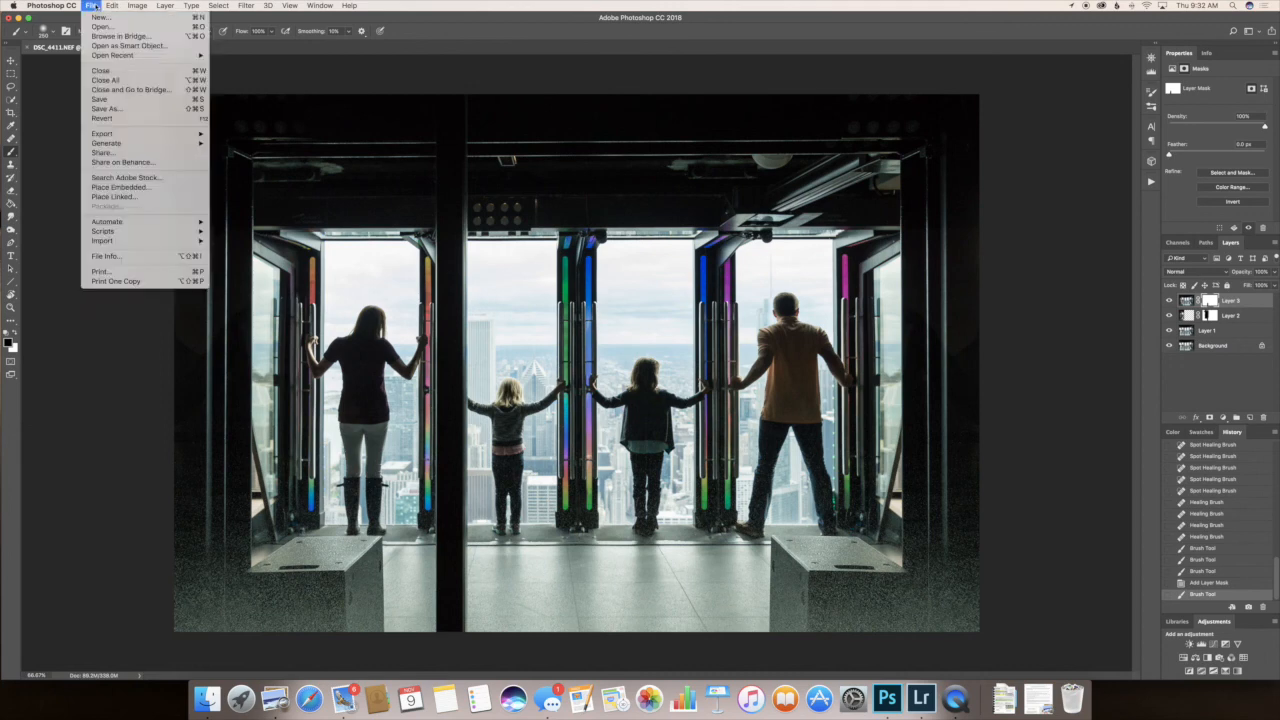
click(100, 99)
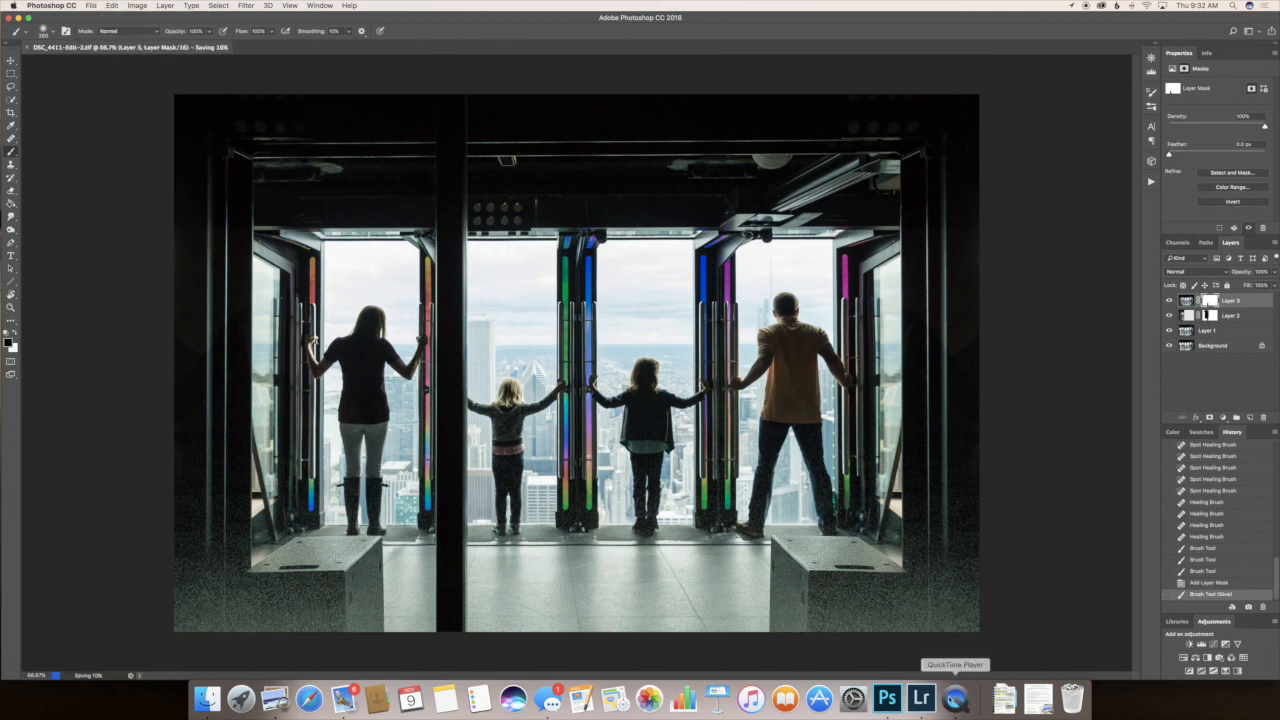
click(918, 697)
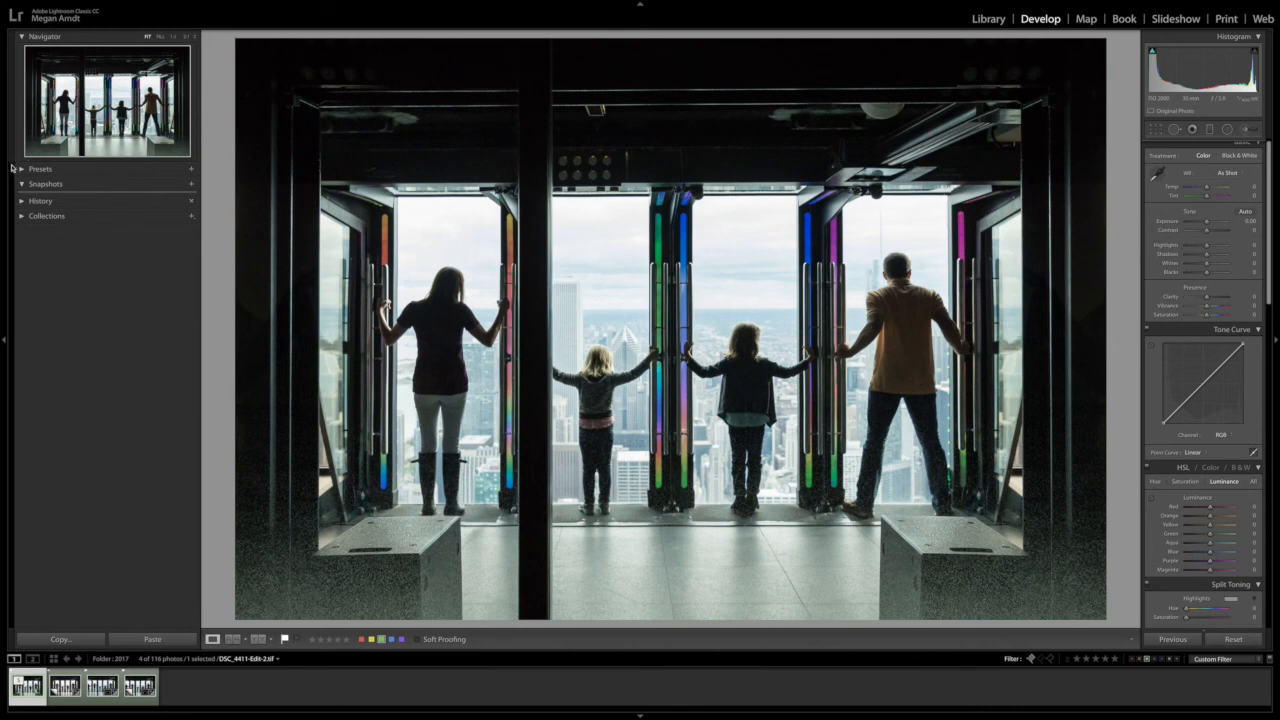
- Apply the (B/W) Casablanca preset from the CM Cinema Sampler - LR group to the photo
click(19, 170)
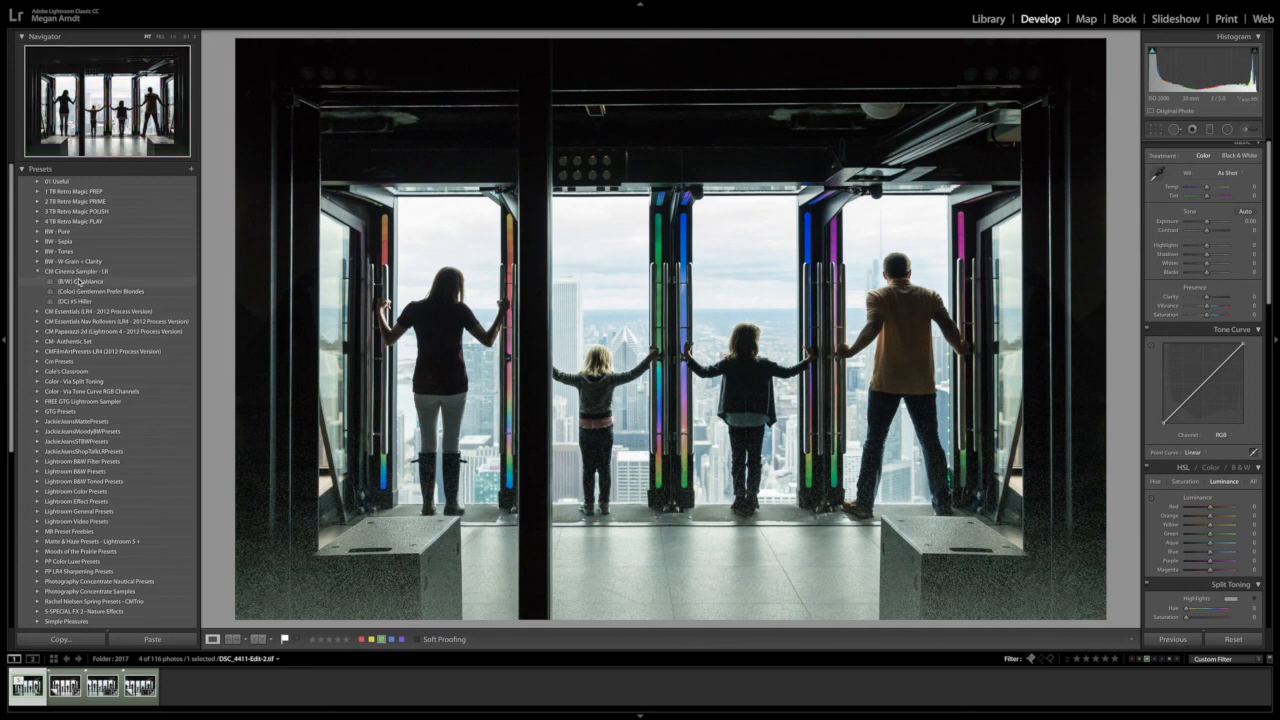
click(78, 283)
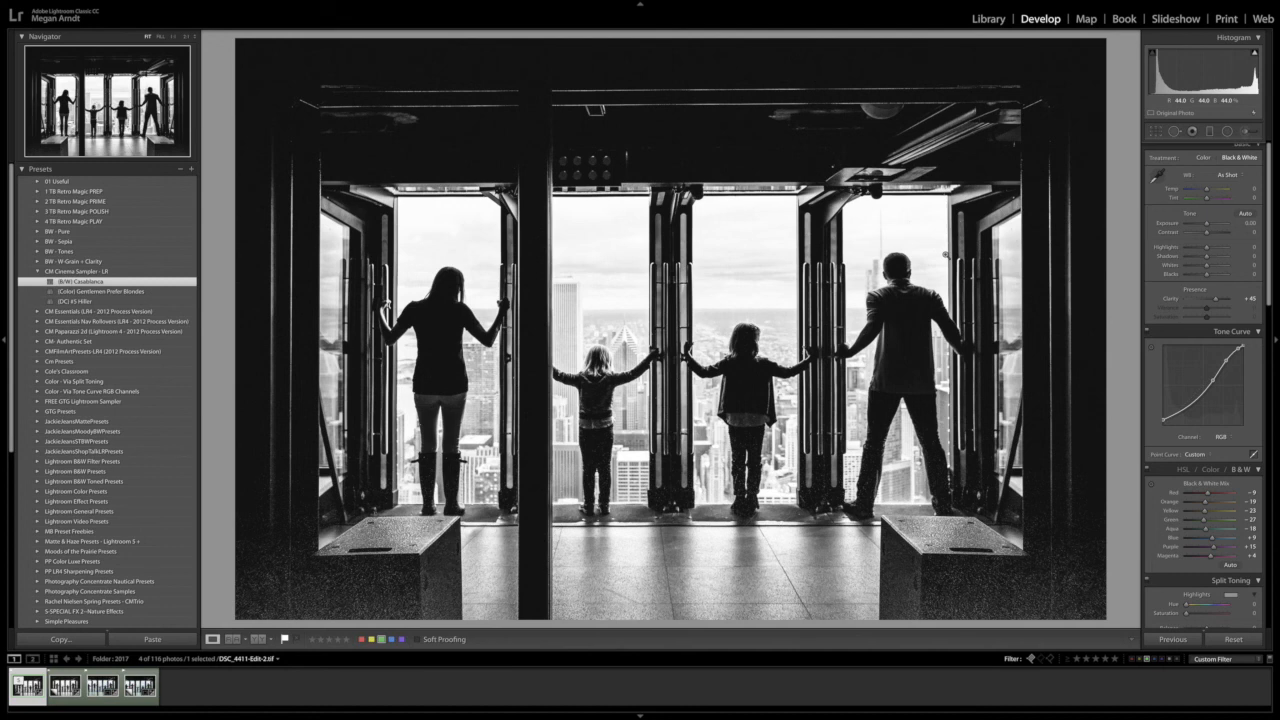
- Remove the grain from the black-and-white photo by setting its Amount to 0, and set the process version to Version 4 (Current)
scroll(1248, 448, down, 3)
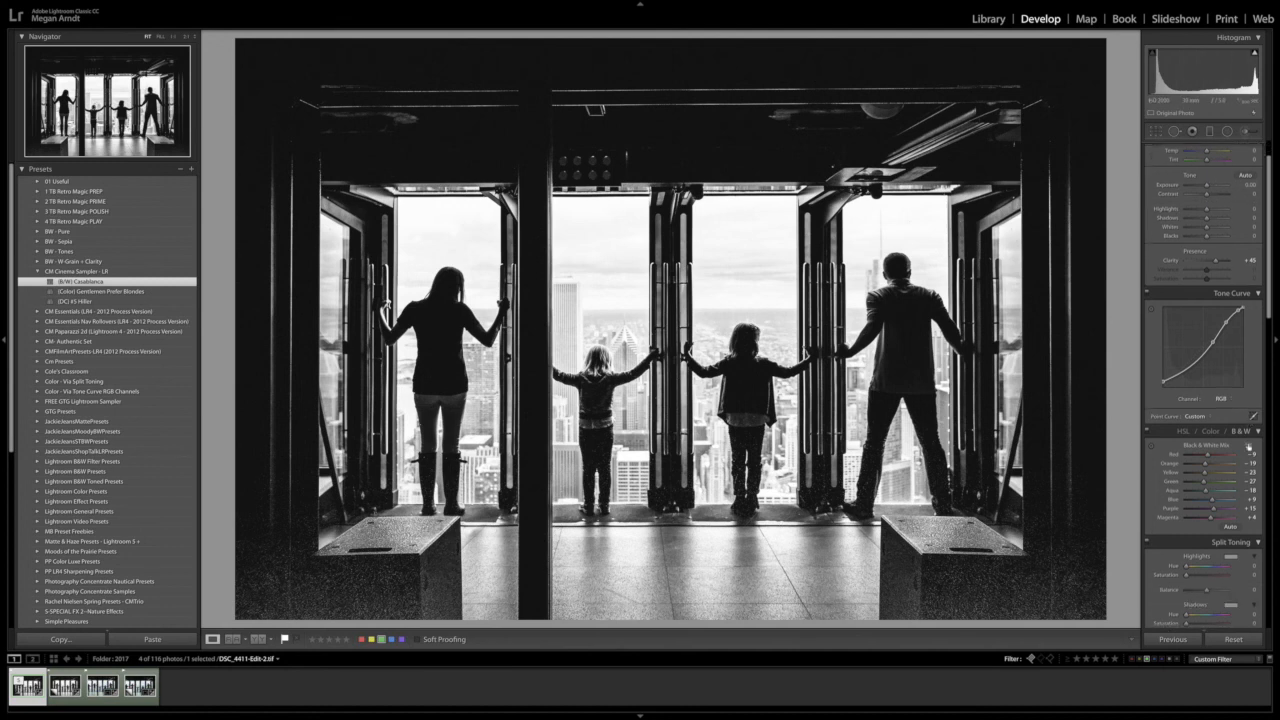
scroll(1248, 448, down, 2)
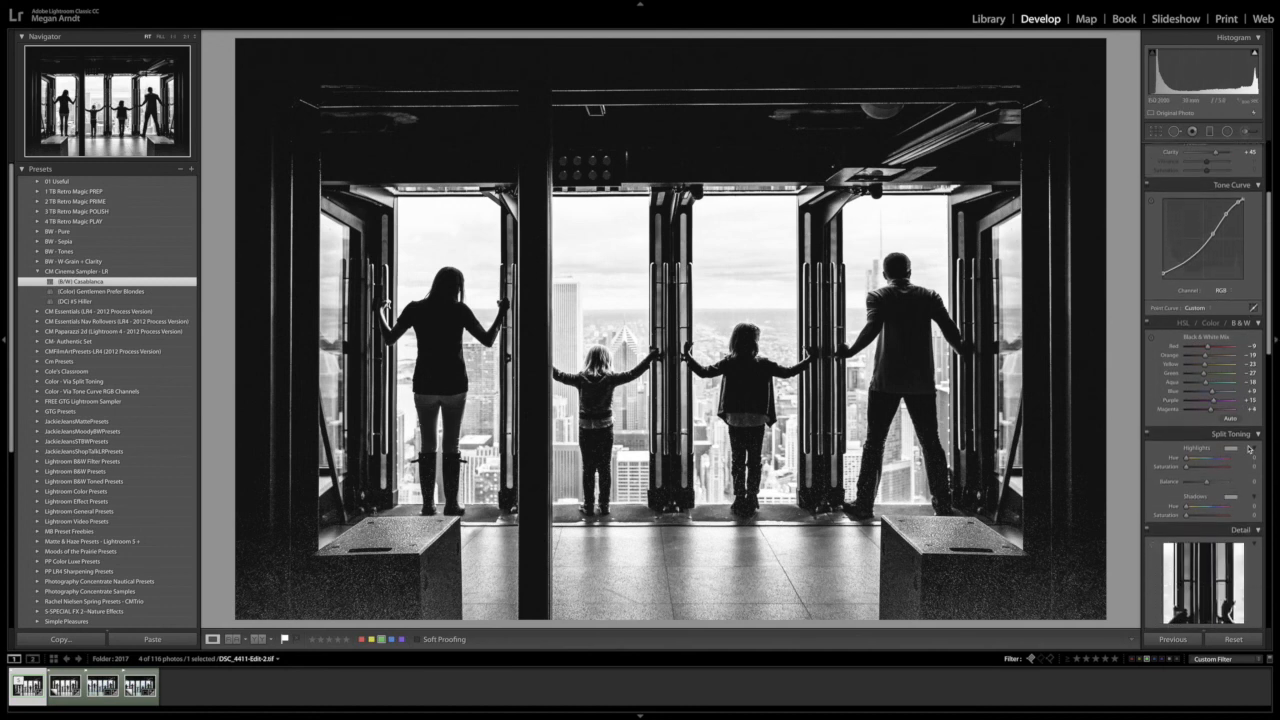
scroll(1248, 448, down, 10)
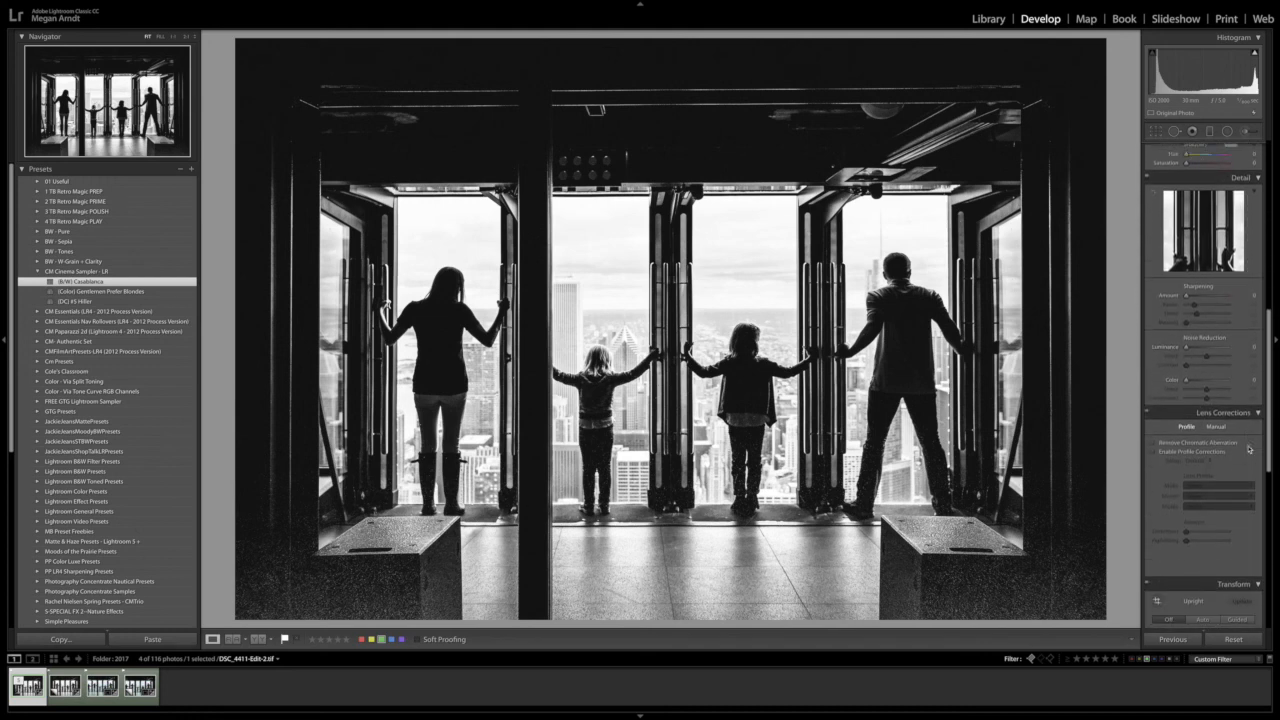
scroll(1248, 449, down, 10)
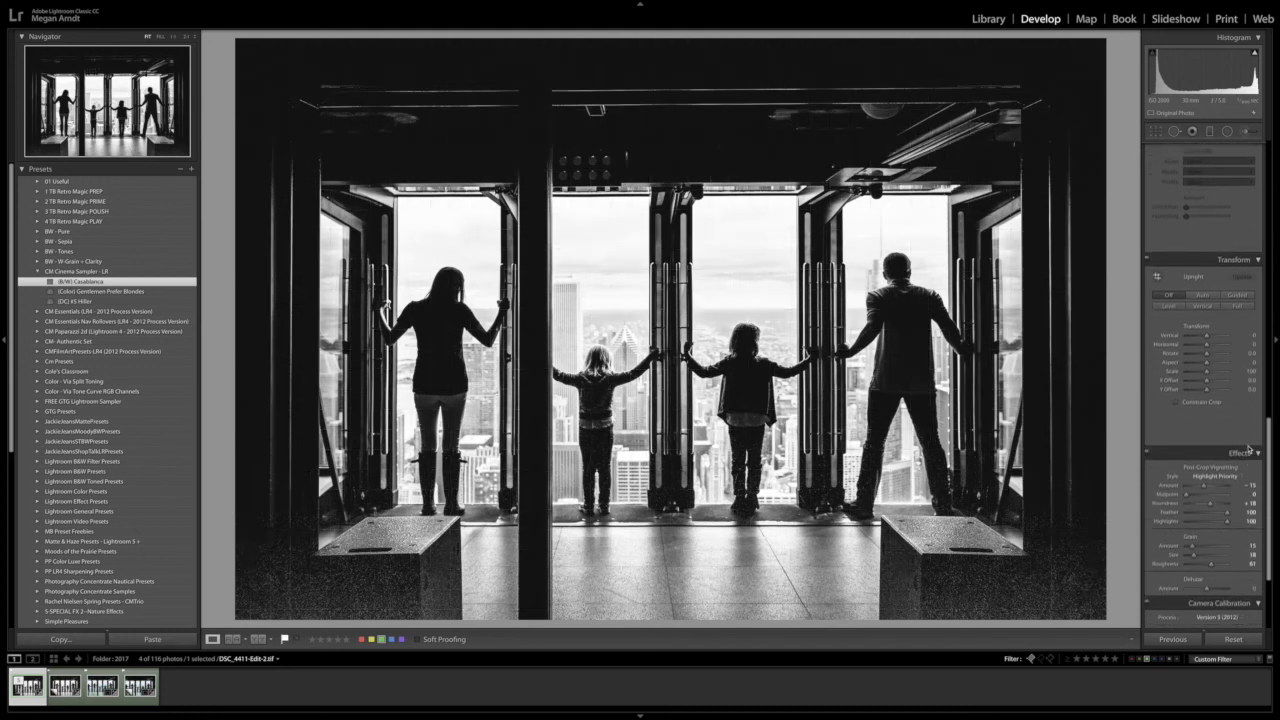
scroll(1248, 450, down, 2)
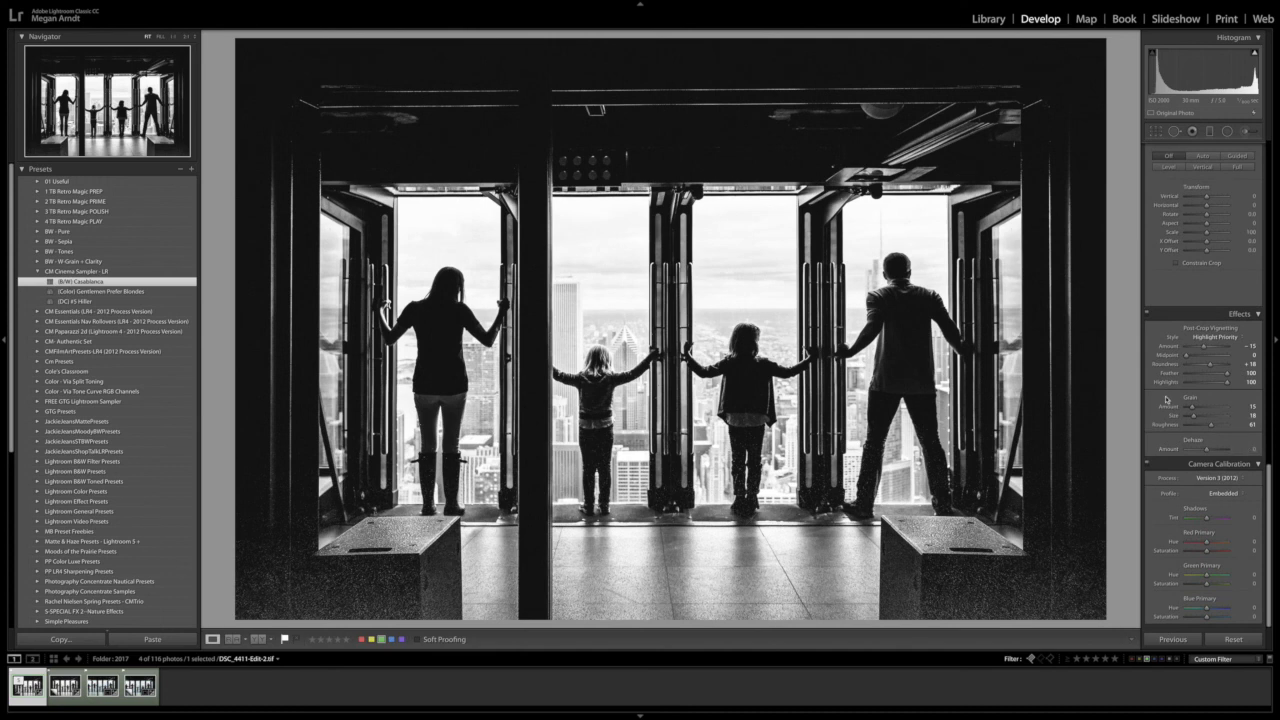
key(ctrl+z)
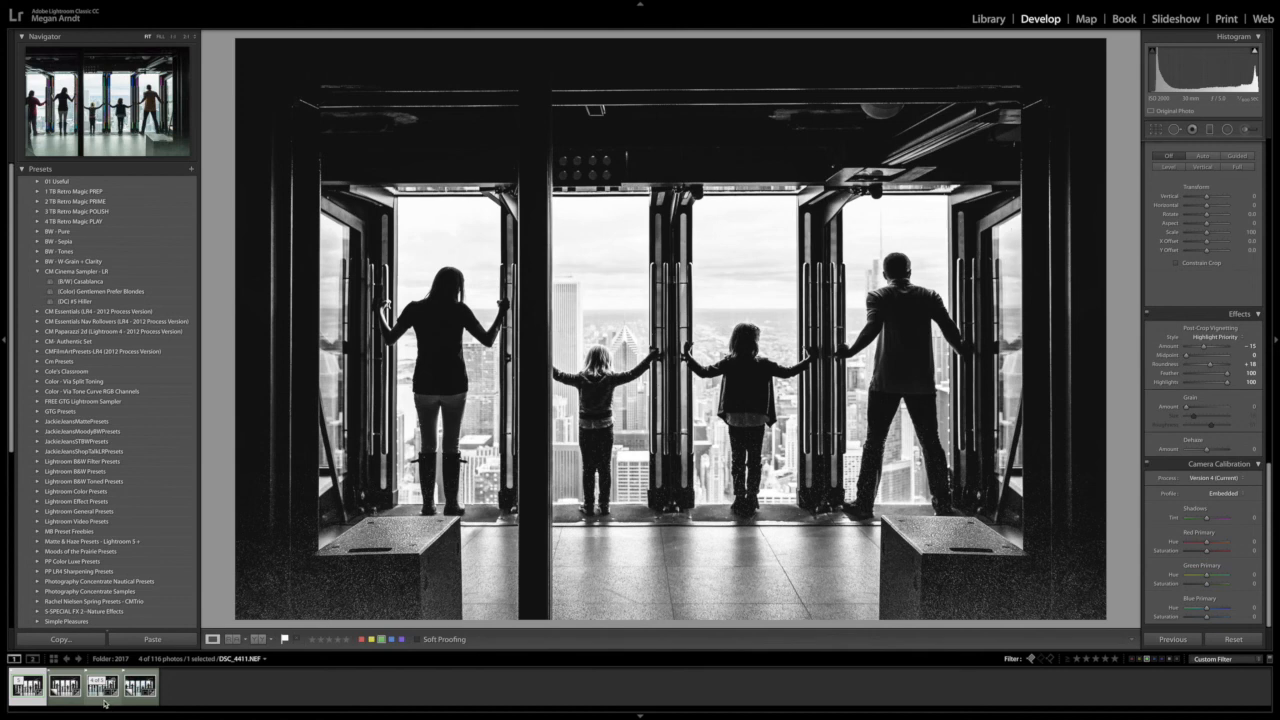
- Compare the finished black-and-white photo with the original colour shots, switching repeatedly between the edited TIF and DSC_4411.NEF / Copy 1
click(104, 703)
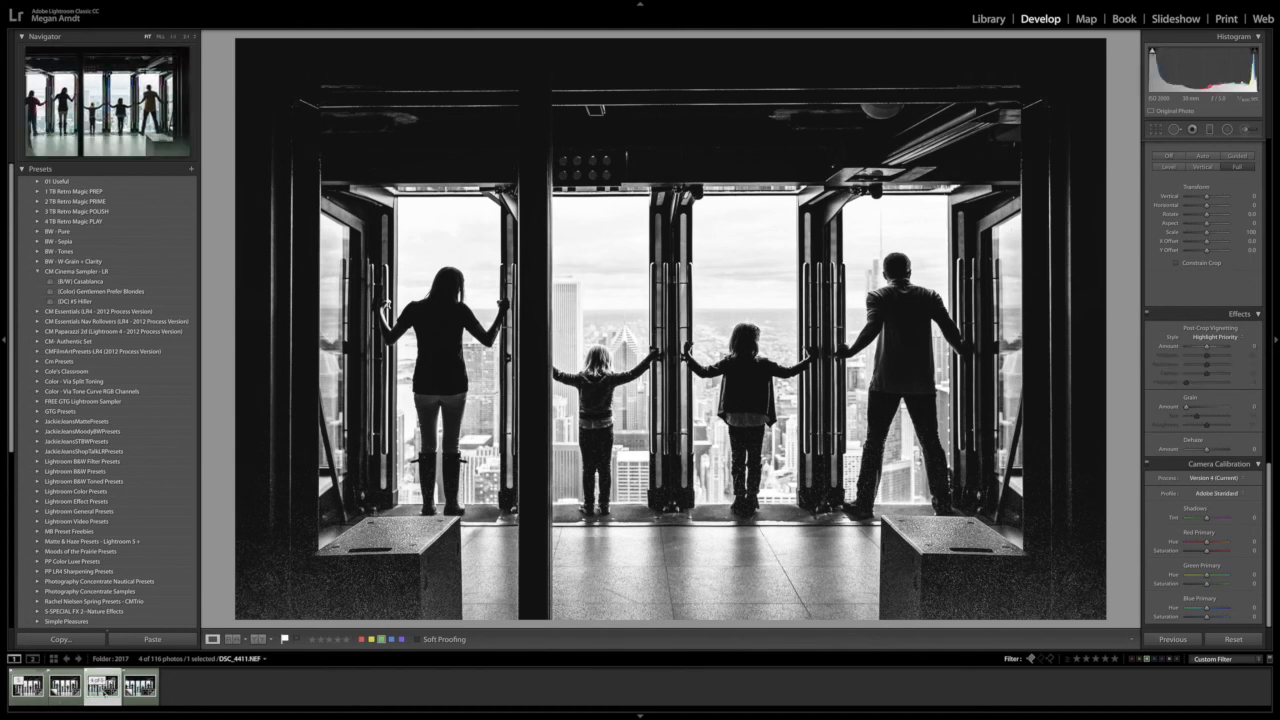
click(135, 697)
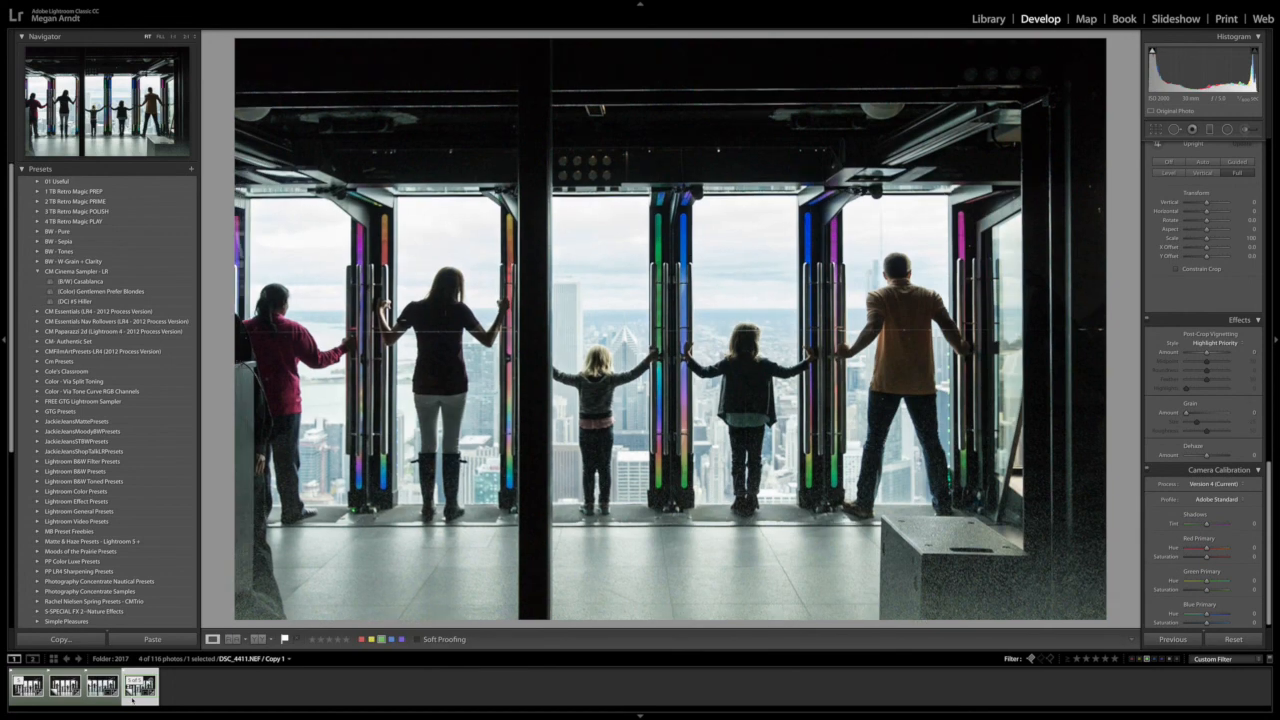
click(33, 700)
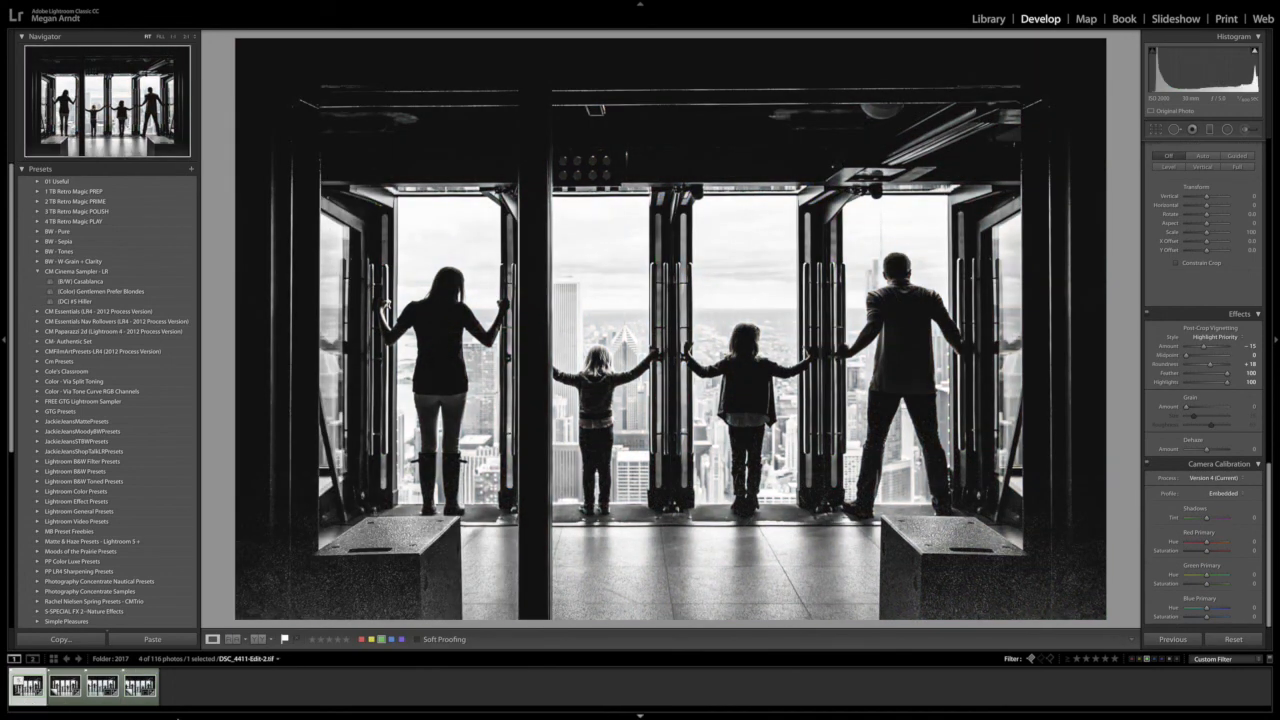
click(130, 702)
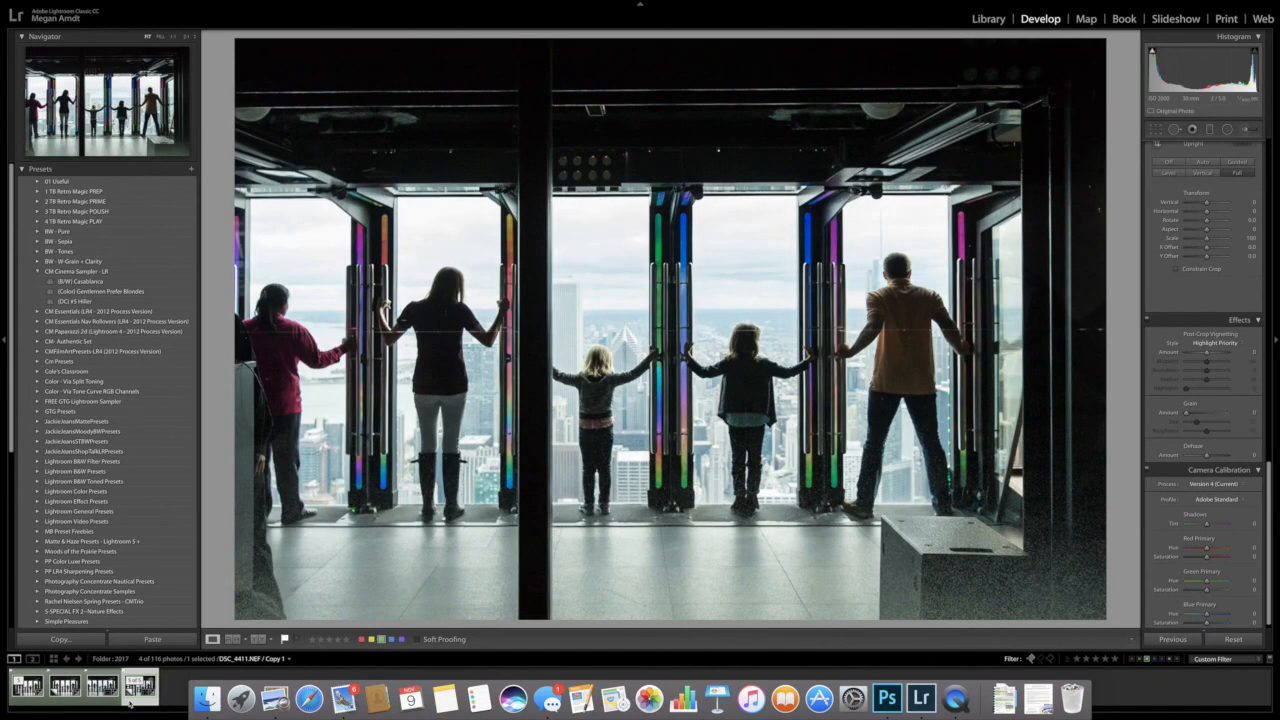
click(14, 702)
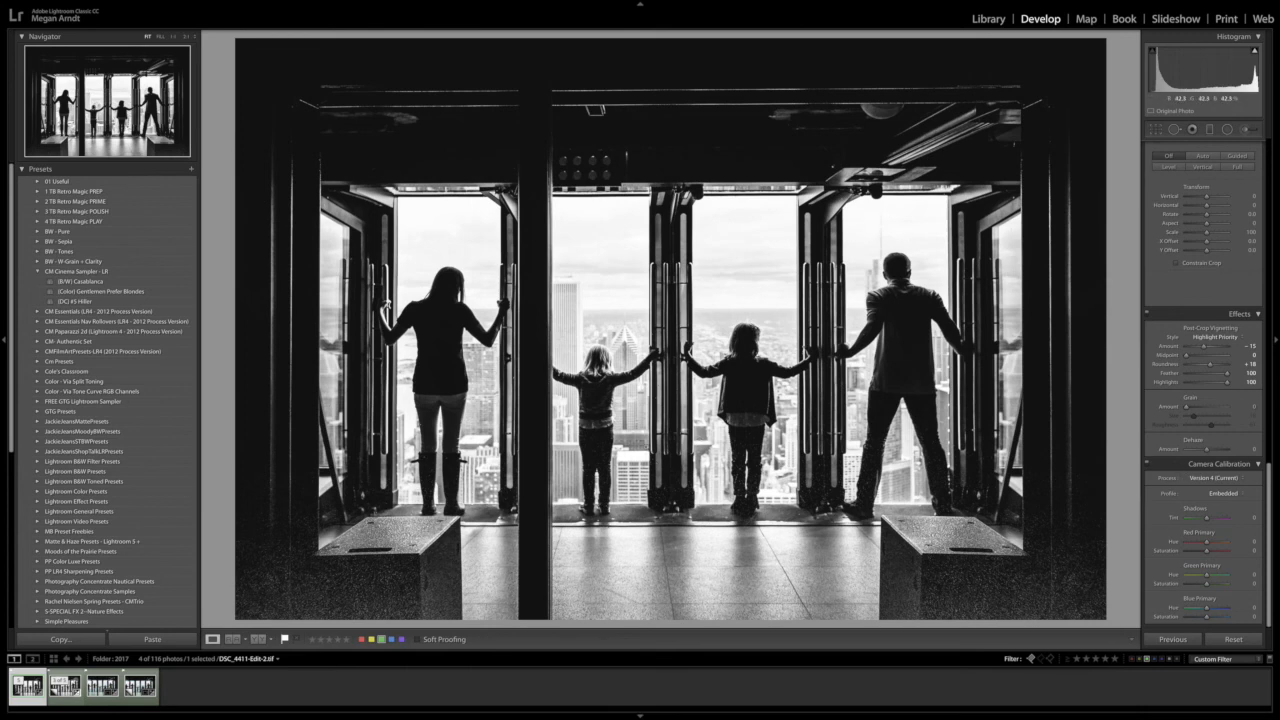
mouse_move(1144, 3)
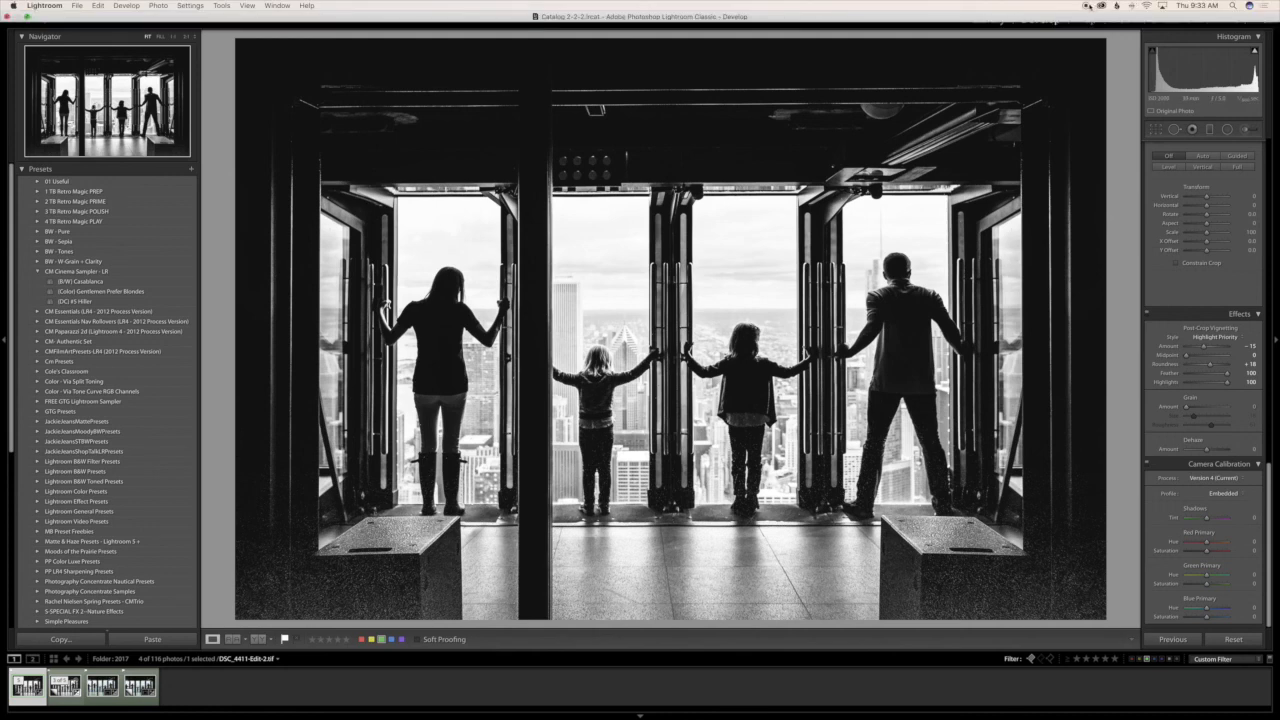